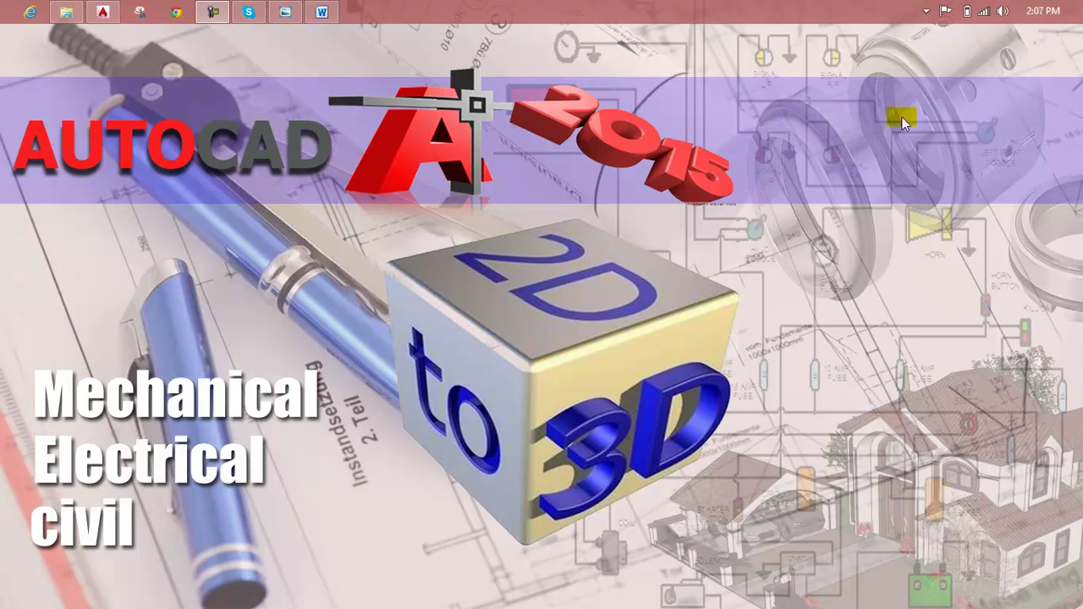
Open the Lesson 123 Word document that outlines the nut-bolt and rendering lesson.
left_click(322, 12)
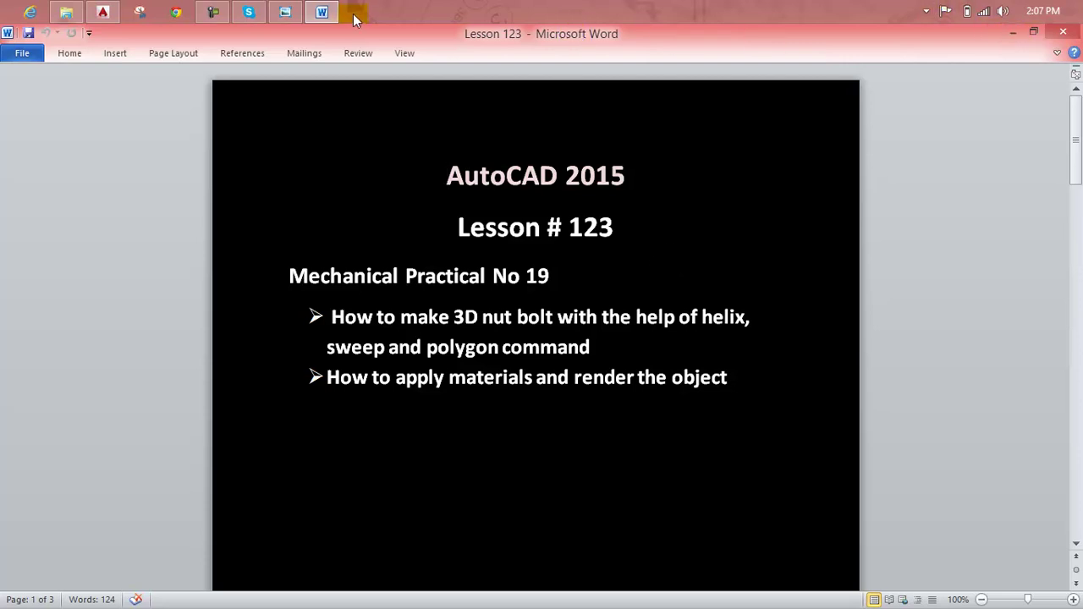
Zoom in and out on the reference render of threaded bolts and nuts, then minimize it.
left_click(285, 12)
scroll(565, 351, "up", 3)
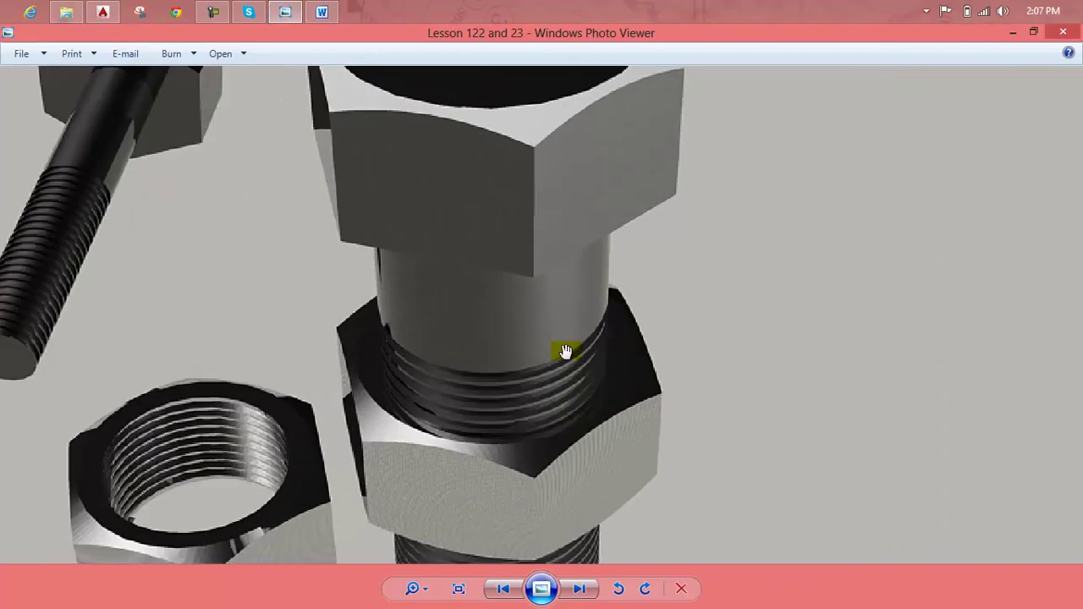
scroll(566, 351, "down", 3)
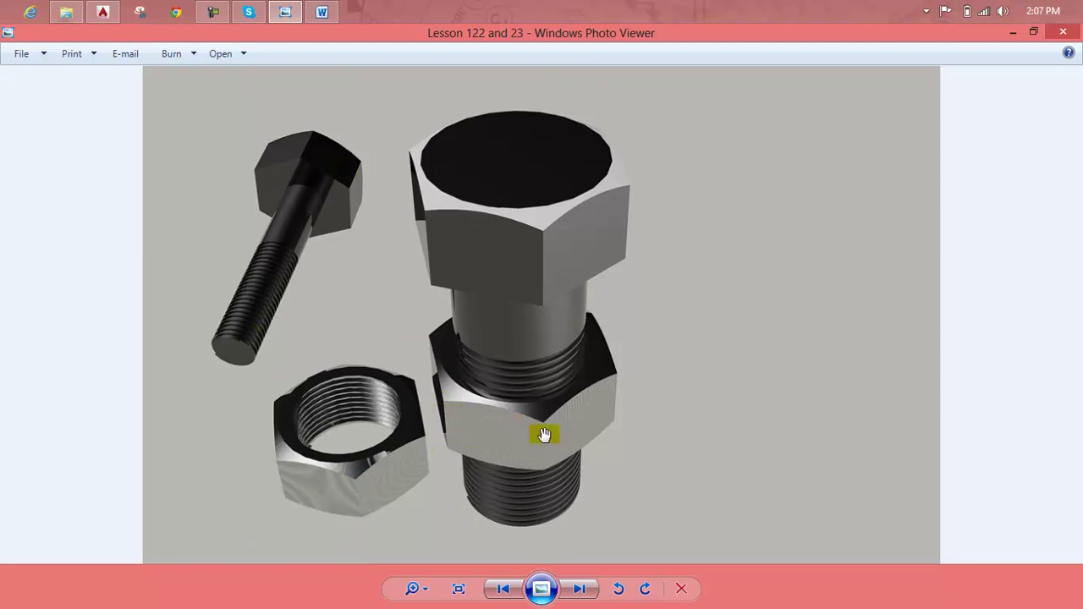
left_click(1011, 34)
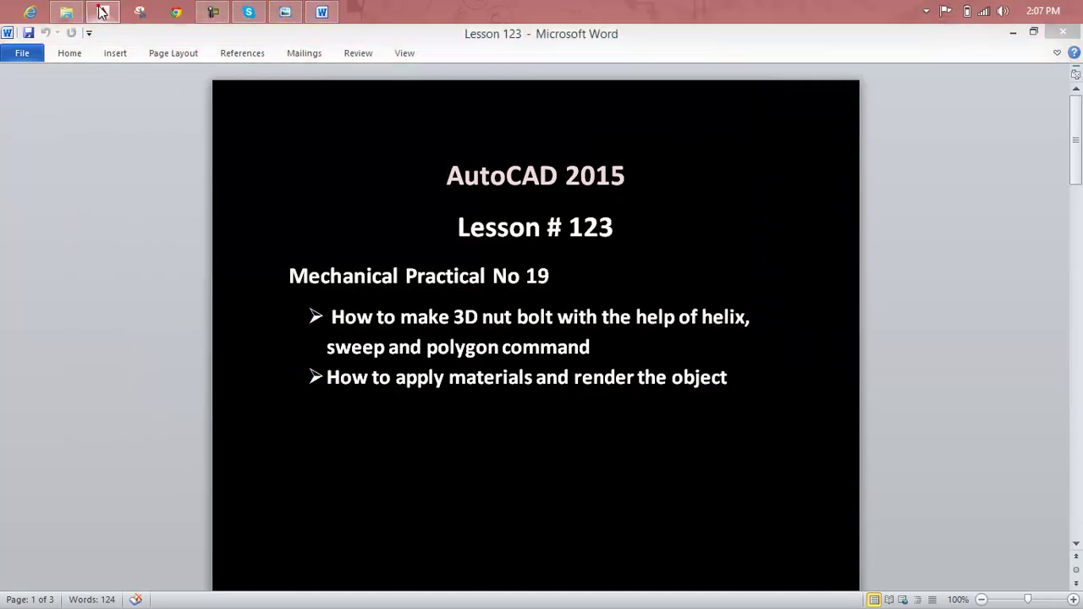
Switch to AutoCAD's Lesson 122.dwg showing the 3D threaded hex nut.
left_click(101, 12)
scroll(374, 338, "up", 3)
scroll(368, 328, "up", 2)
Orbit around the threaded nut, then switch the viewport to the Top view.
scroll(366, 323, "down", 5)
left_click(383, 329)
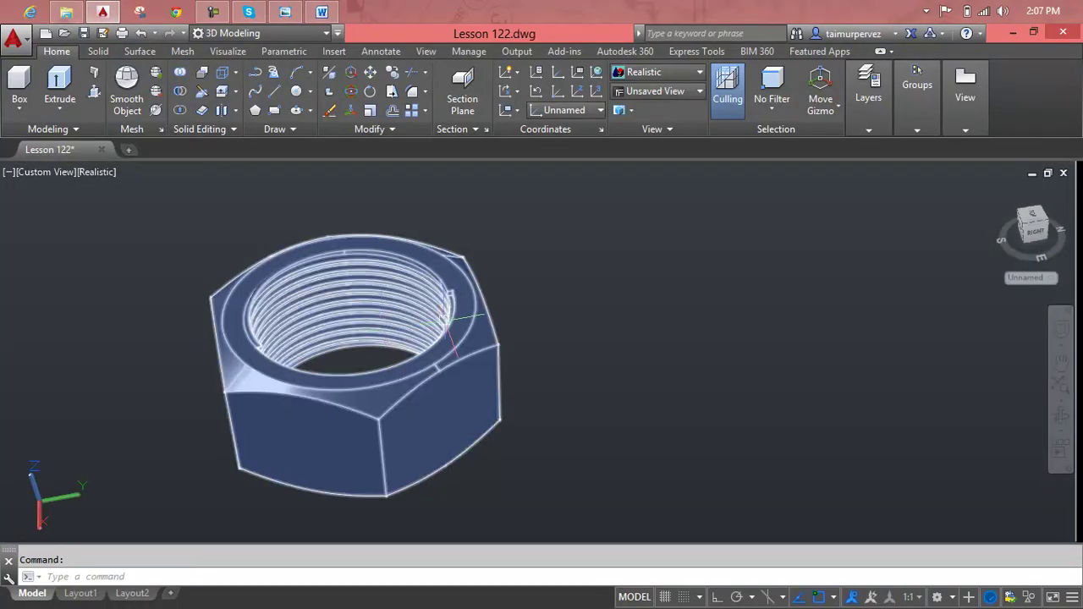
middle_click_drag(440, 321, 338, 330, "shift")
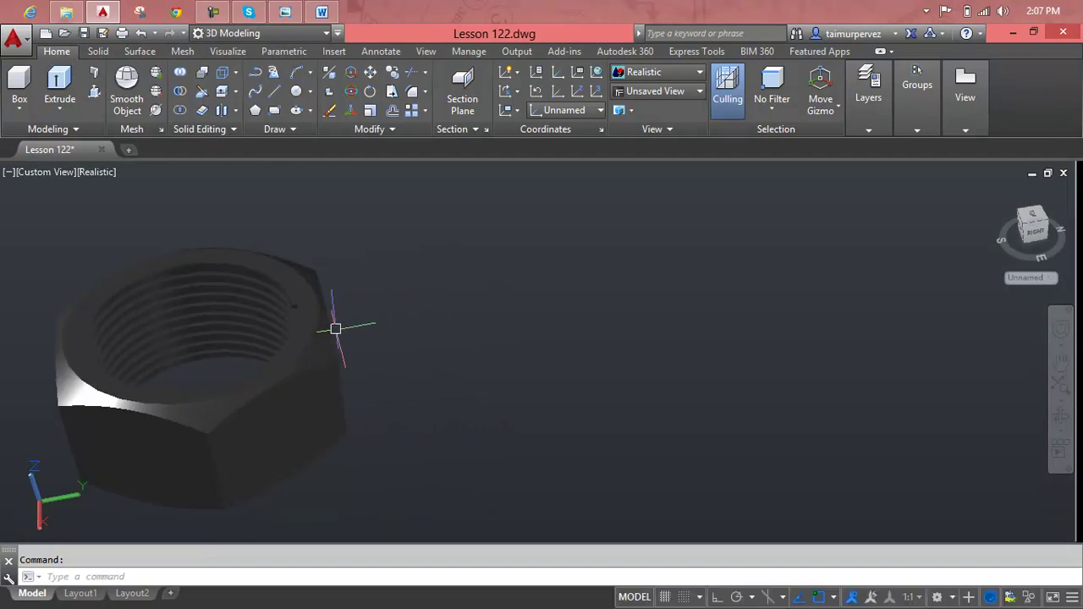
left_click(302, 260)
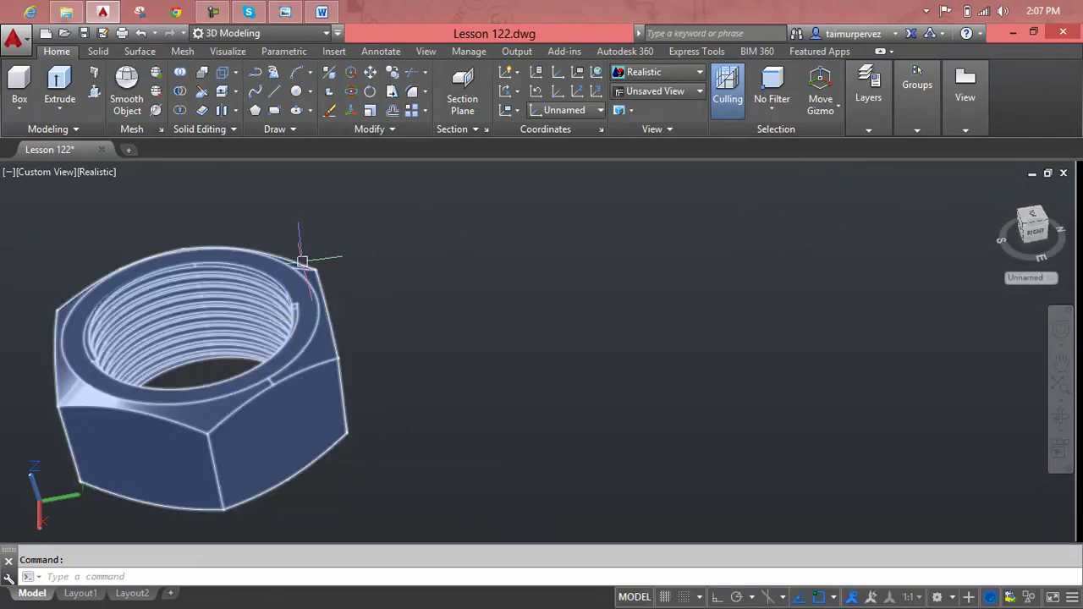
left_click(44, 173)
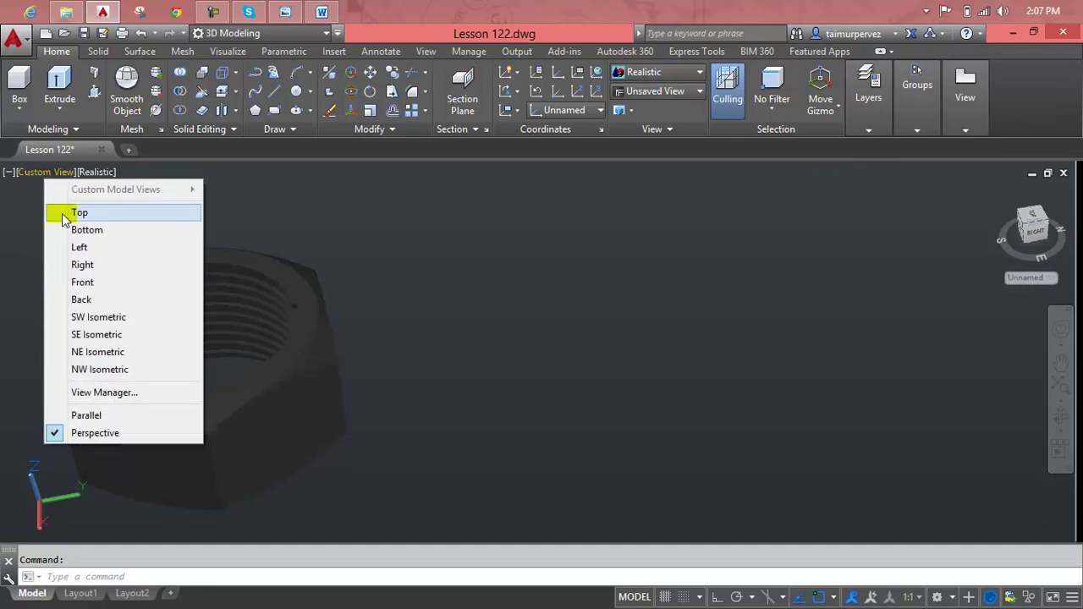
left_click(64, 215)
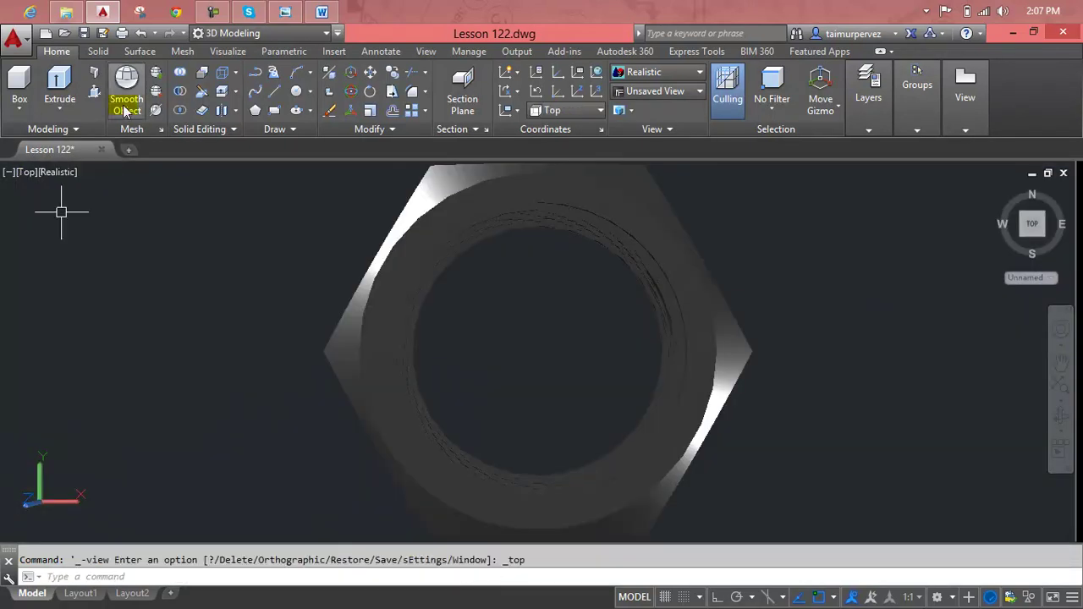
Set the visual style to 2D Wireframe and move the nut to the left of the view.
left_click(58, 172)
left_click(88, 211)
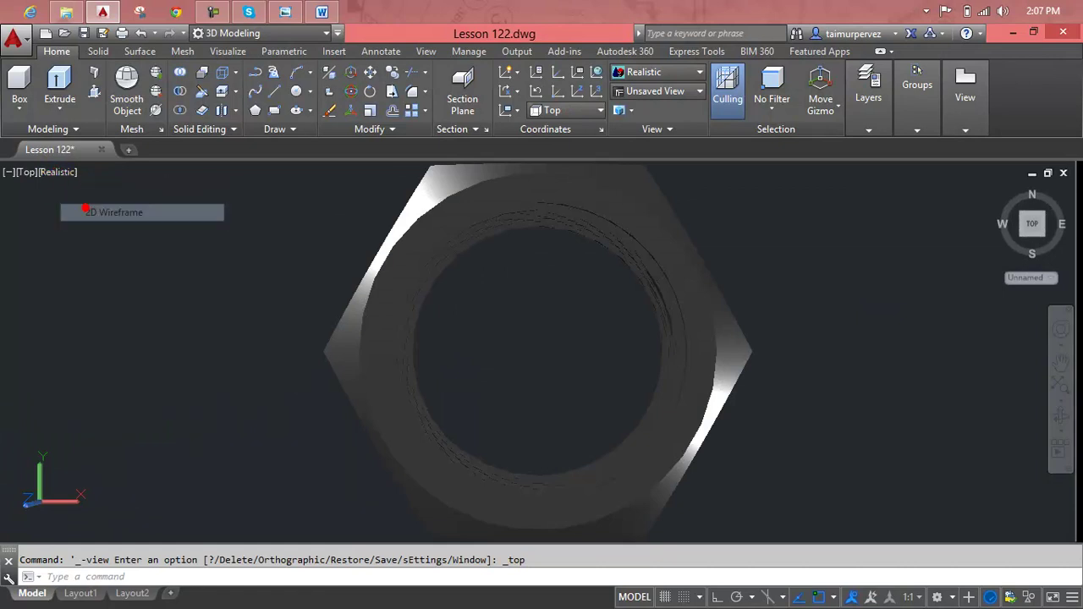
scroll(575, 310, "down", 2)
mouse_move(575, 309)
middle_mouse_down()
mouse_move(85, 316)
mouse_move(116, 315)
middle_mouse_up()
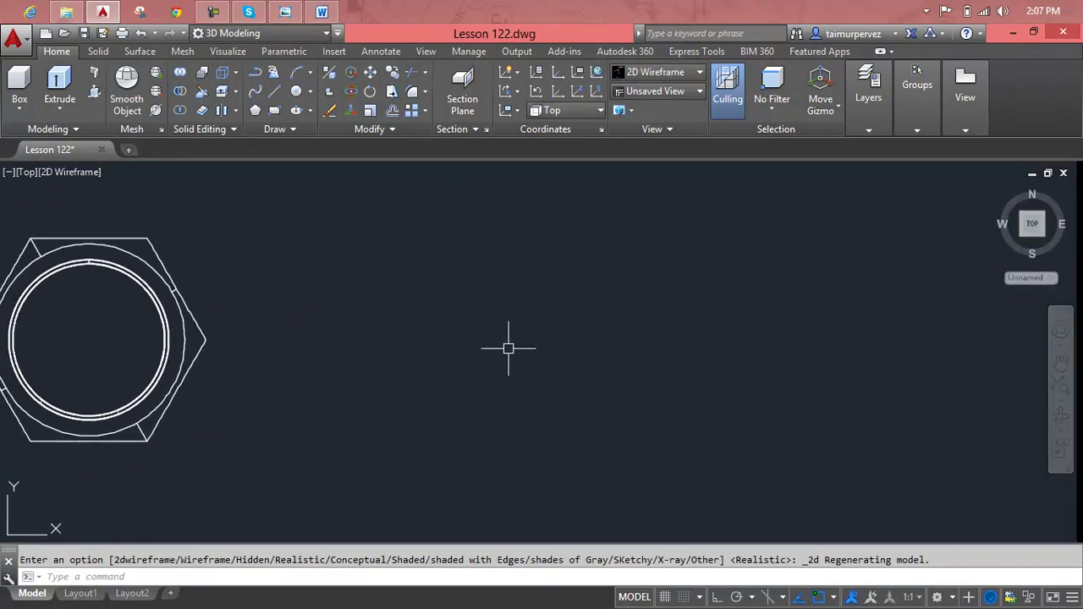
Draw a 6-sided polygon beside the nut, circumscribed about a circle of radius 24.
key("Escape")
type("p")
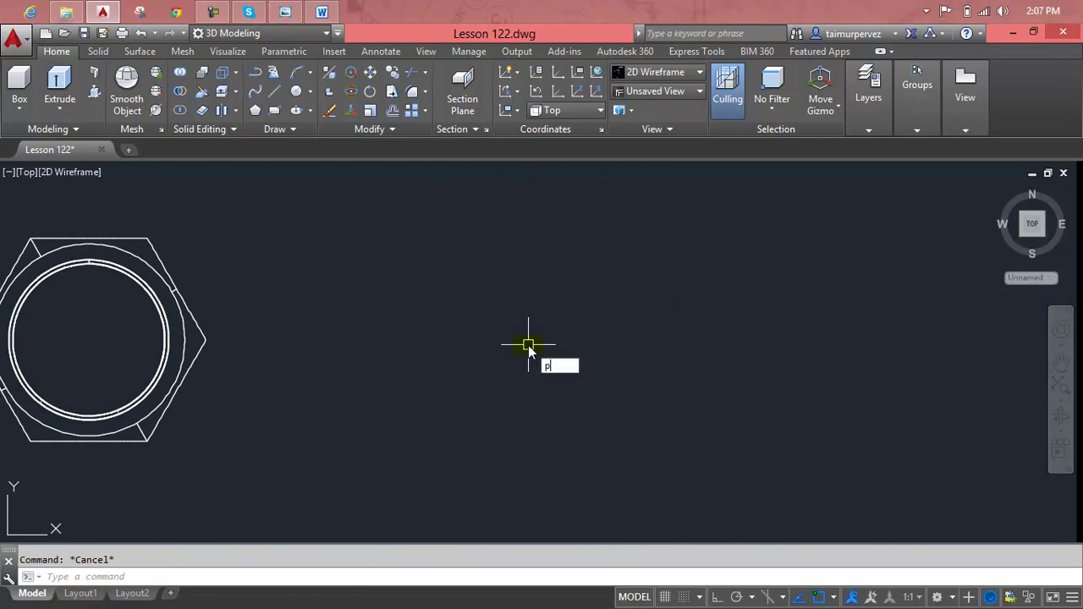
key("Return")
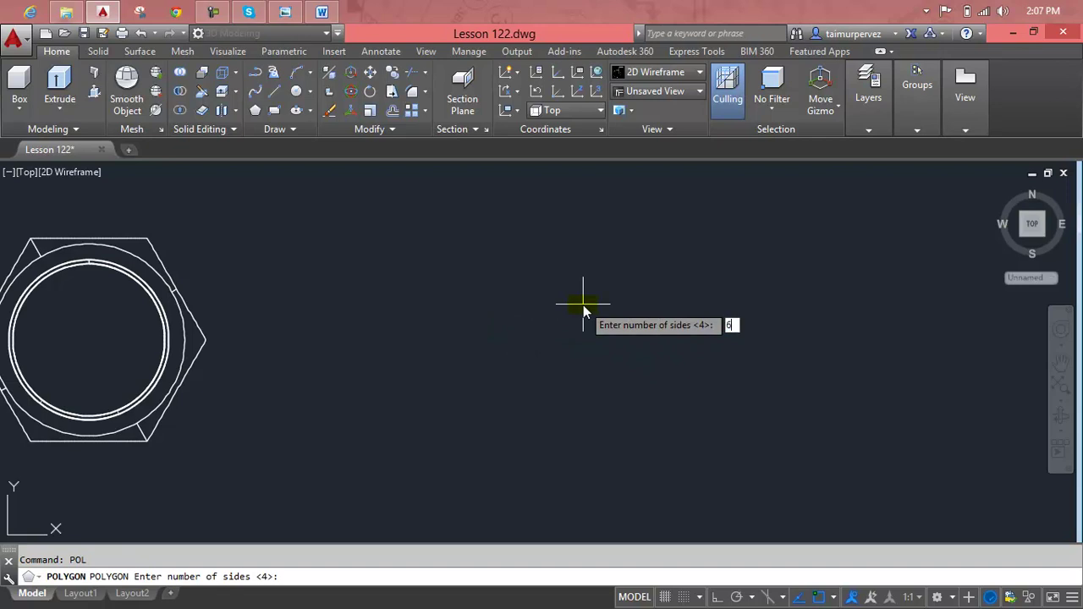
key("Return")
left_click(520, 321)
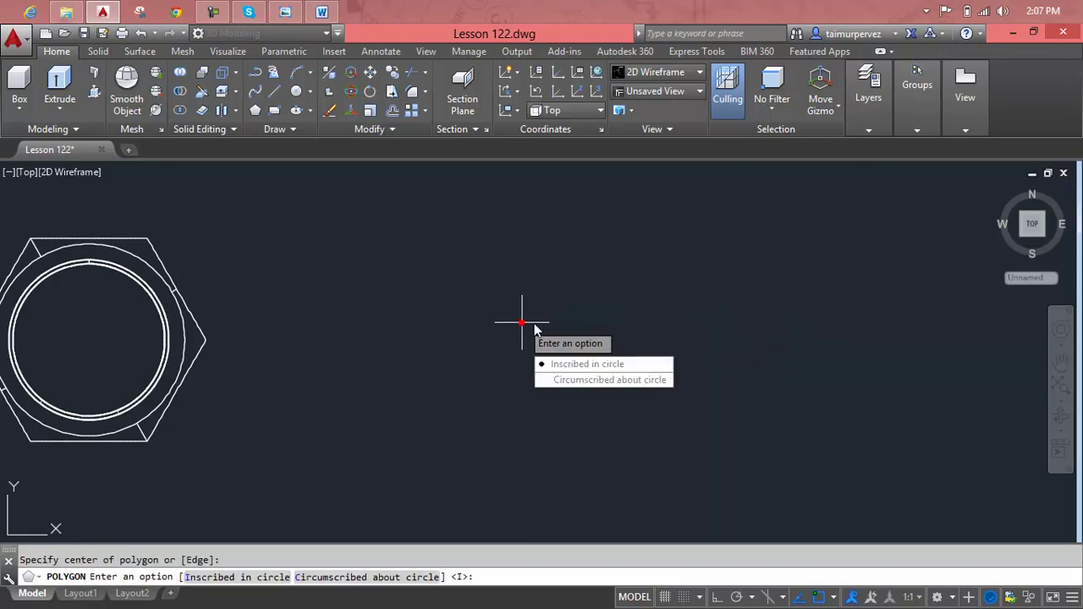
left_click(567, 381)
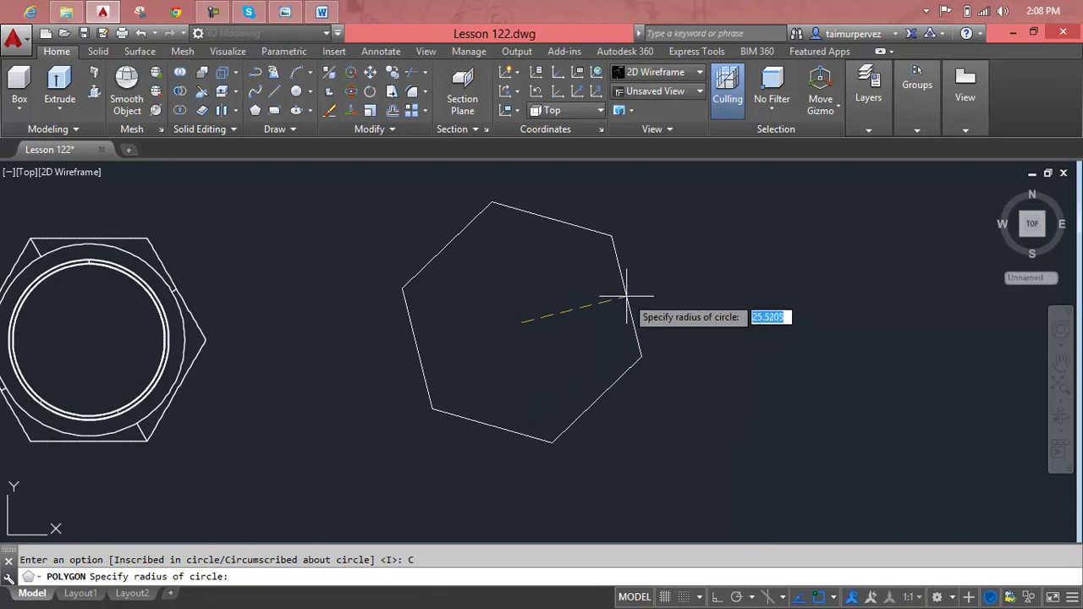
type("24")
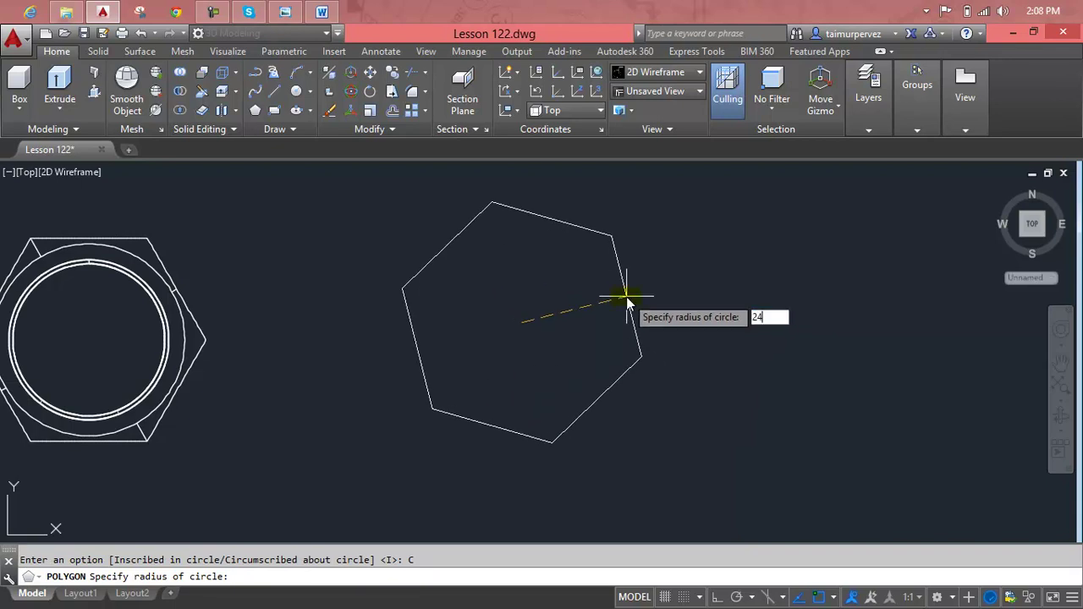
key("Return")
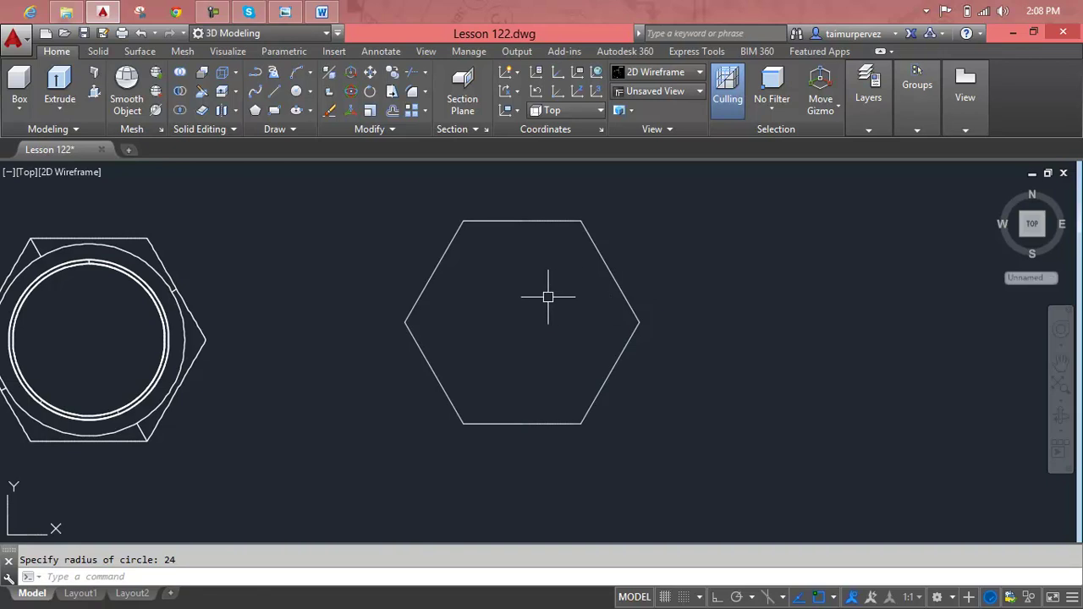
scroll(547, 297, "up", 2)
key("Escape")
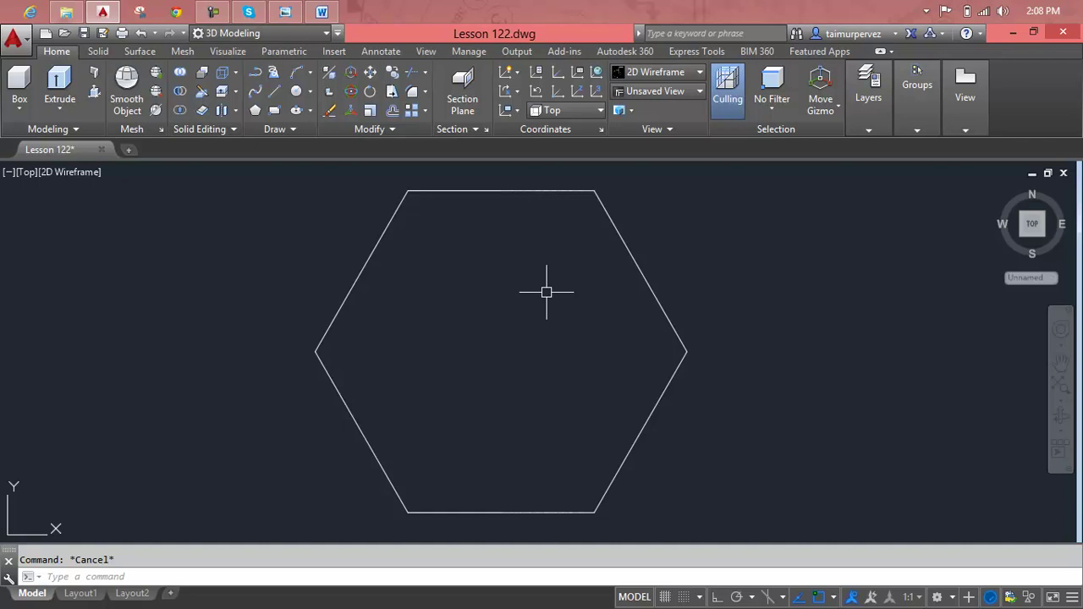
From the Home view, press-pull the hexagon into a solid hexagonal prism for the bolt head.
mouse_move(1031, 223)
left_click(999, 190)
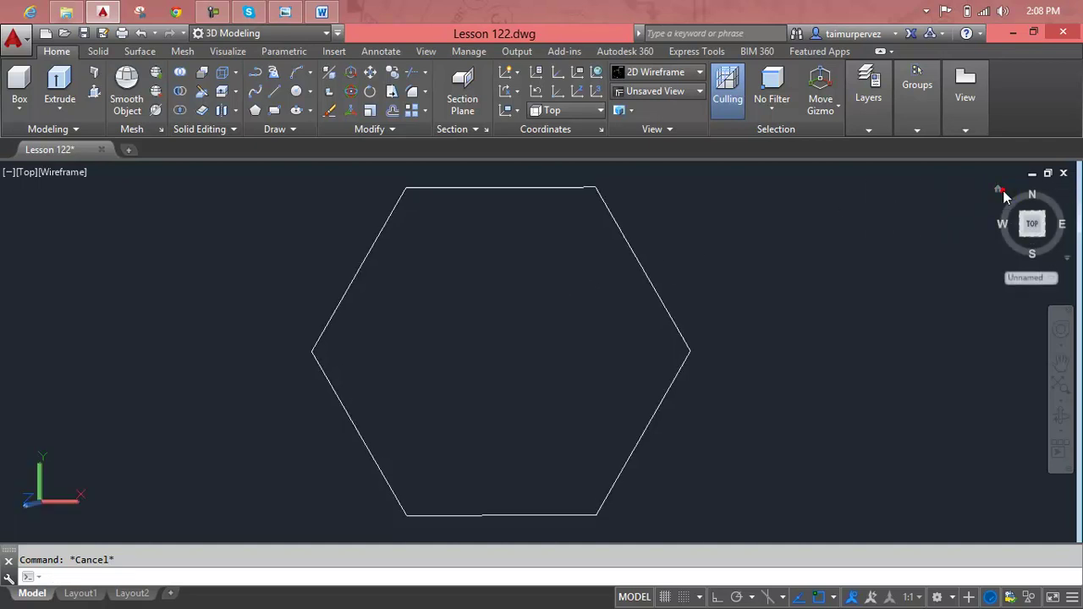
scroll(612, 332, "up", 3)
middle_click_drag(612, 332, 537, 369)
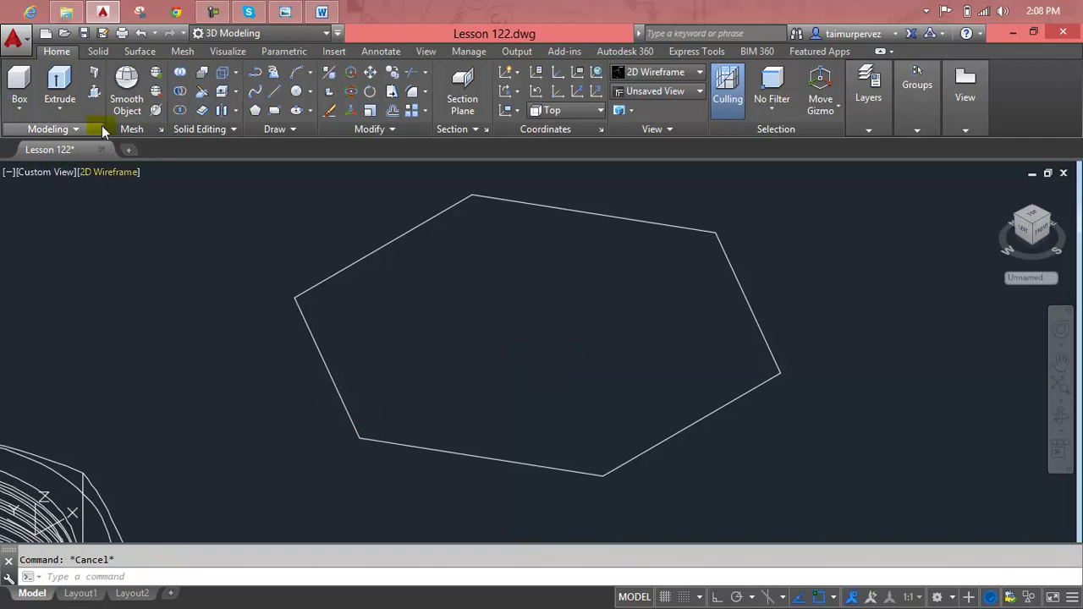
left_click(94, 93)
left_click(465, 362)
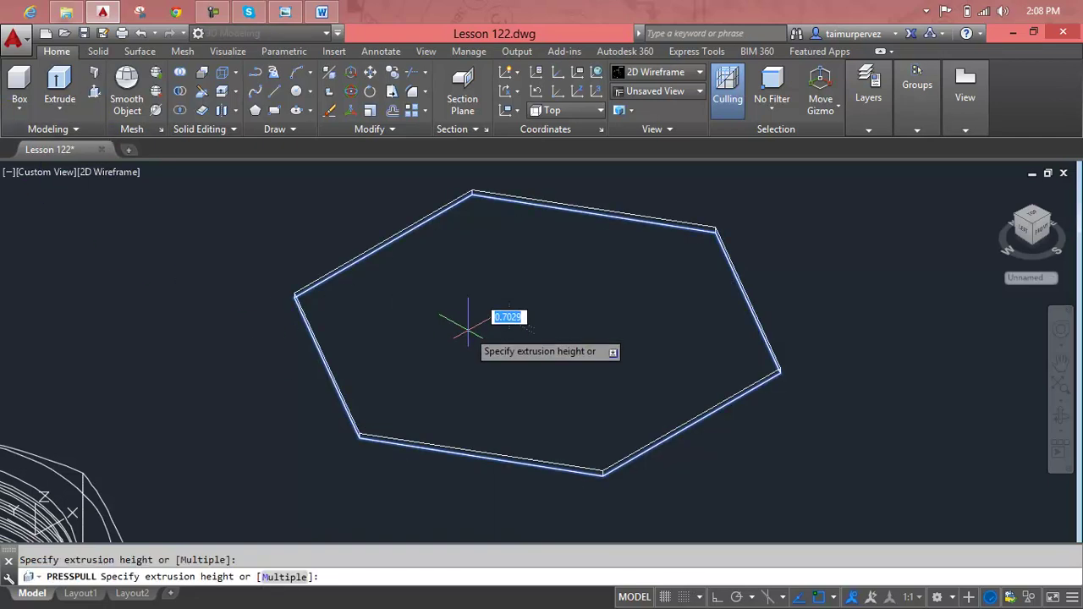
type("18")
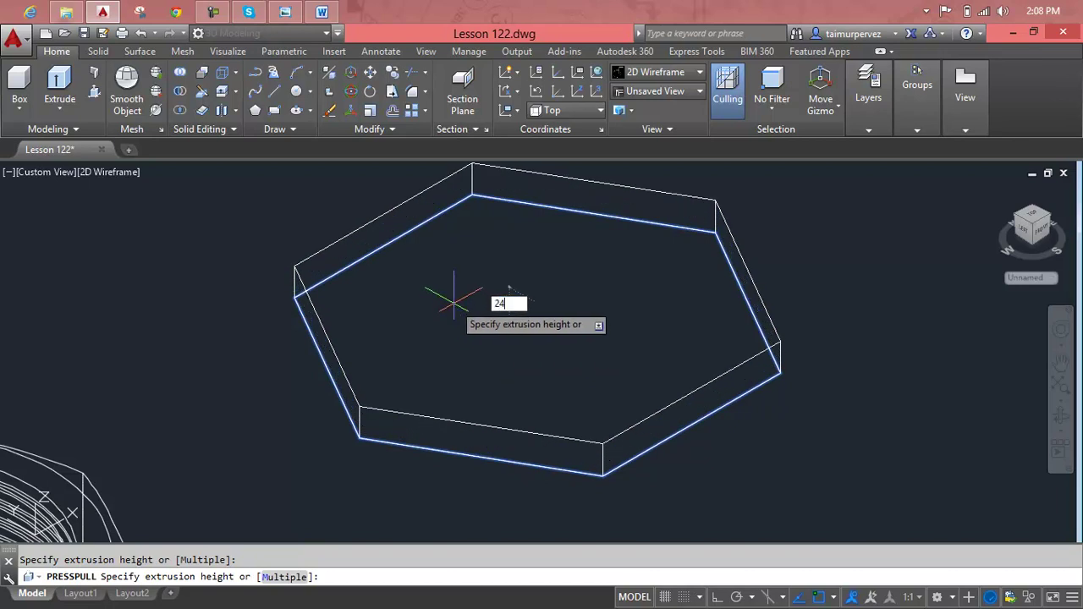
key("Return")
middle_click_drag(452, 312, 430, 383)
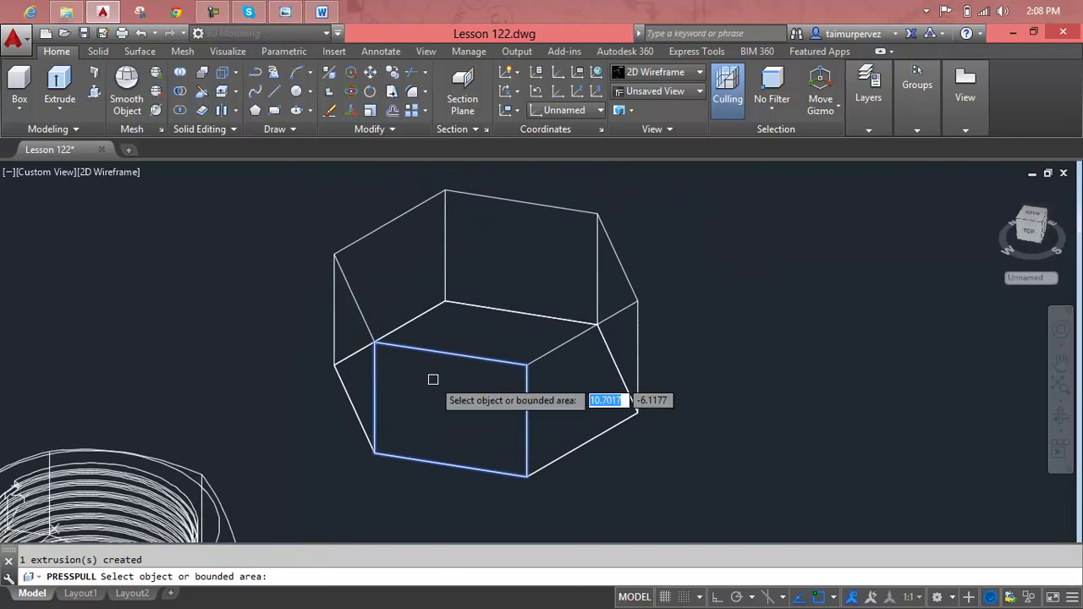
key("Escape")
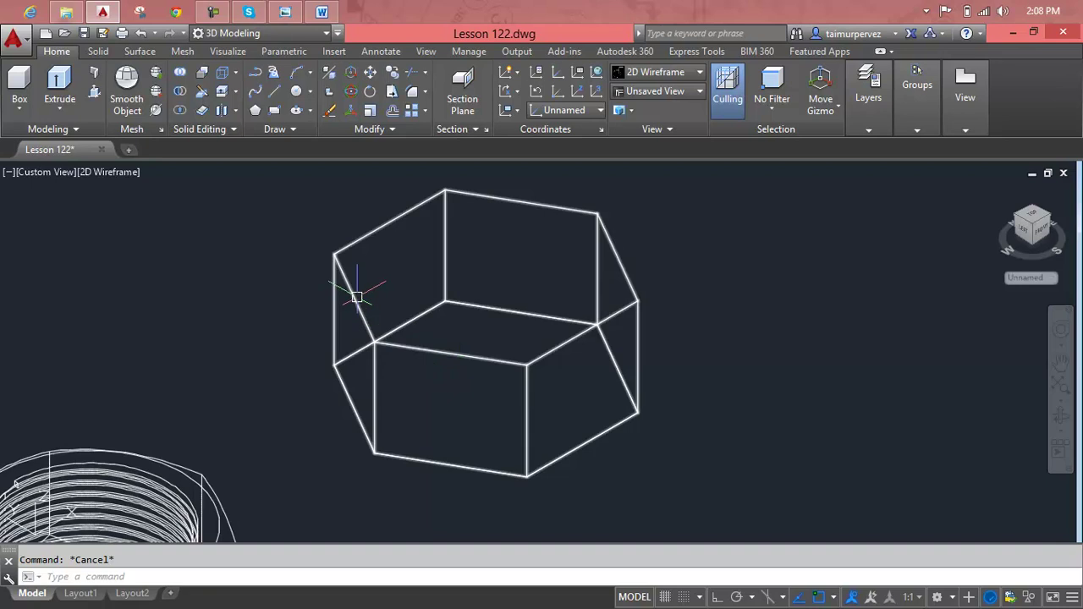
scroll(356, 296, "up", 2)
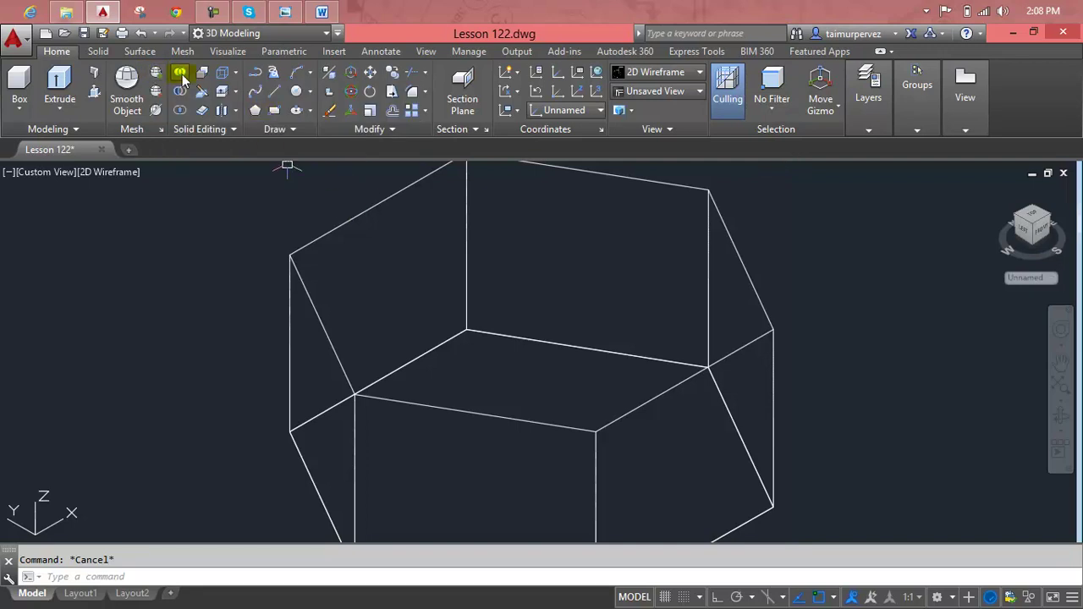
Define a 3-point UCS: origin at the prism's bottom corner, X down its edge, Y toward the upper corner.
left_click(562, 72)
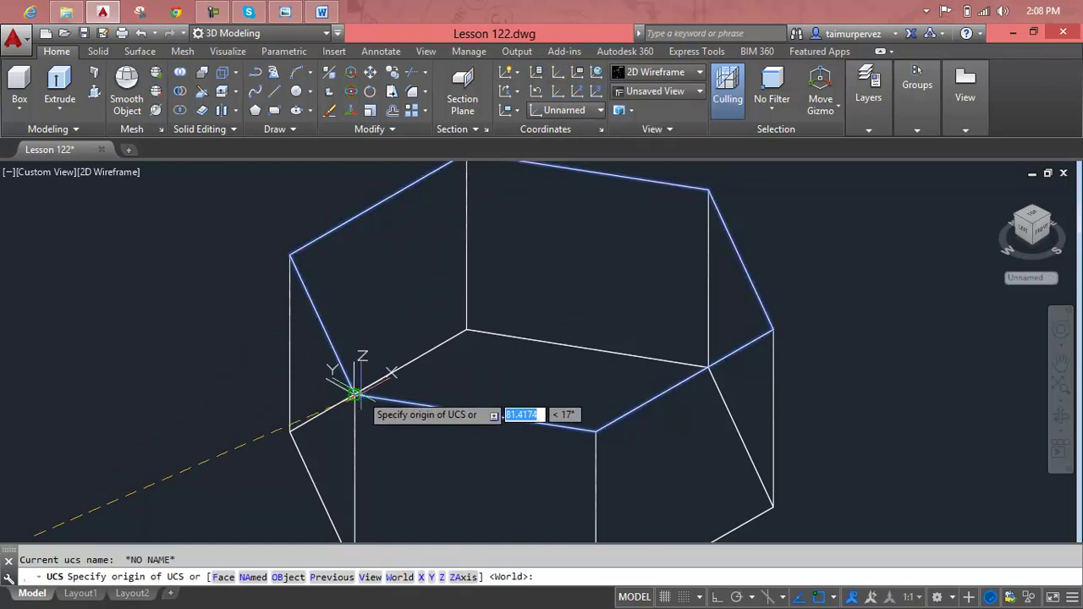
type("3")
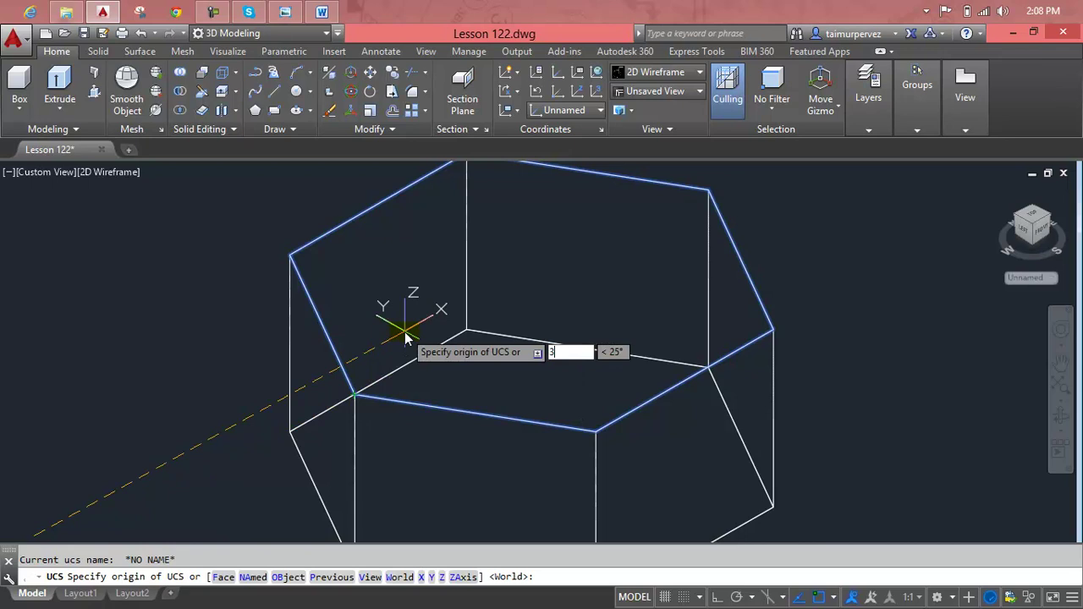
key("Return")
scroll(415, 317, "down", 2)
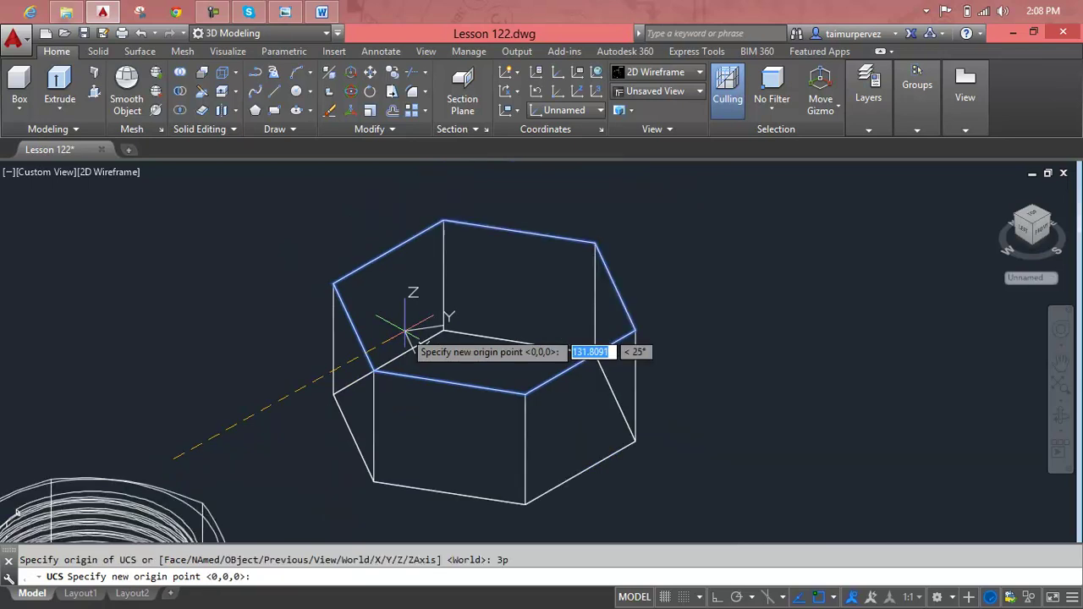
scroll(439, 309, "down", 2)
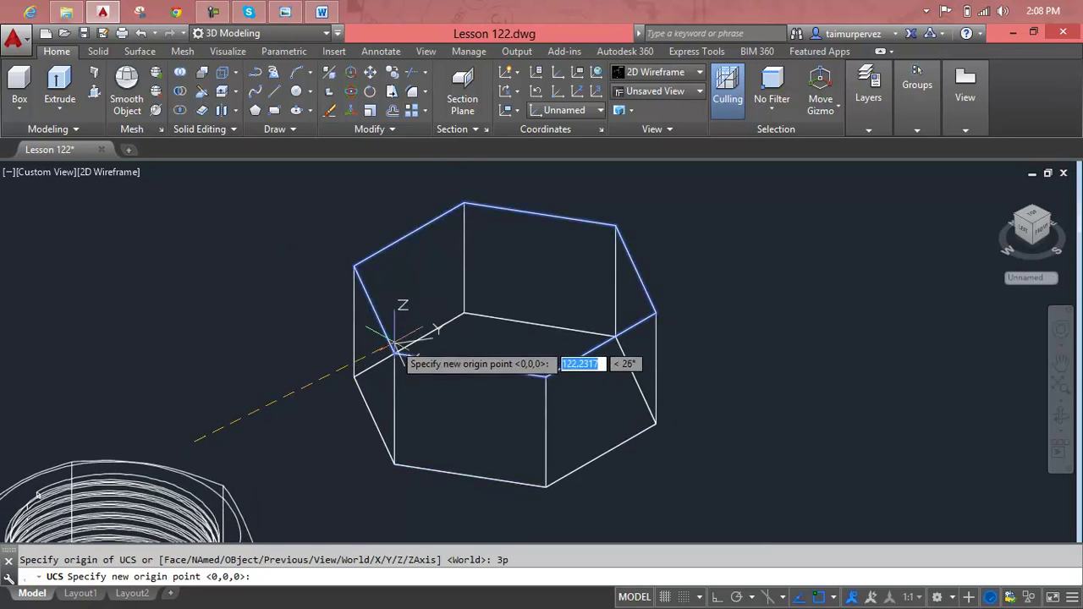
scroll(376, 373, "up", 4)
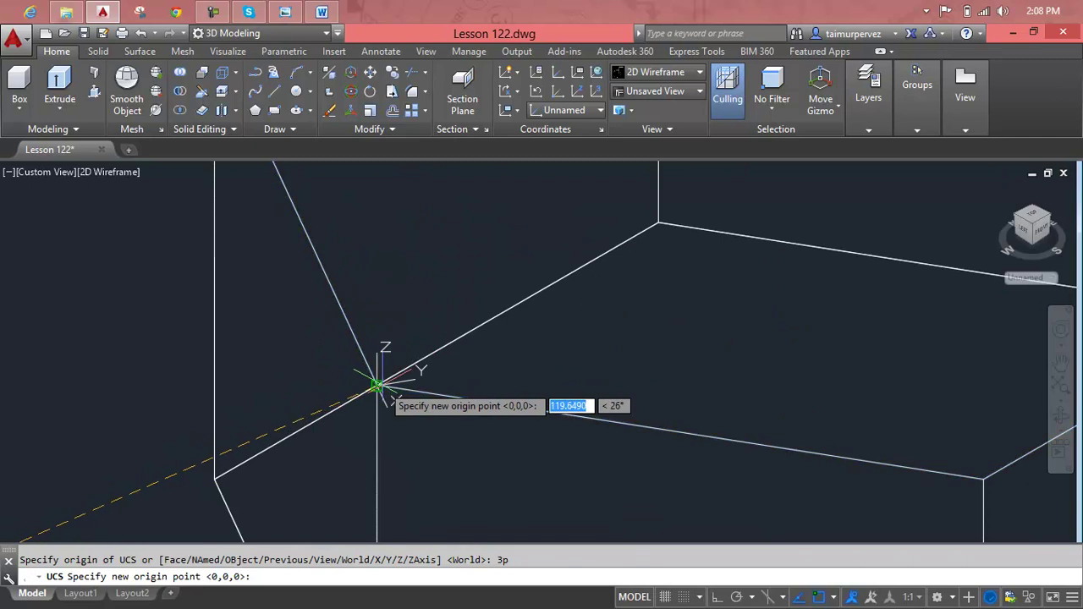
left_click(381, 385)
scroll(376, 415, "down", 3)
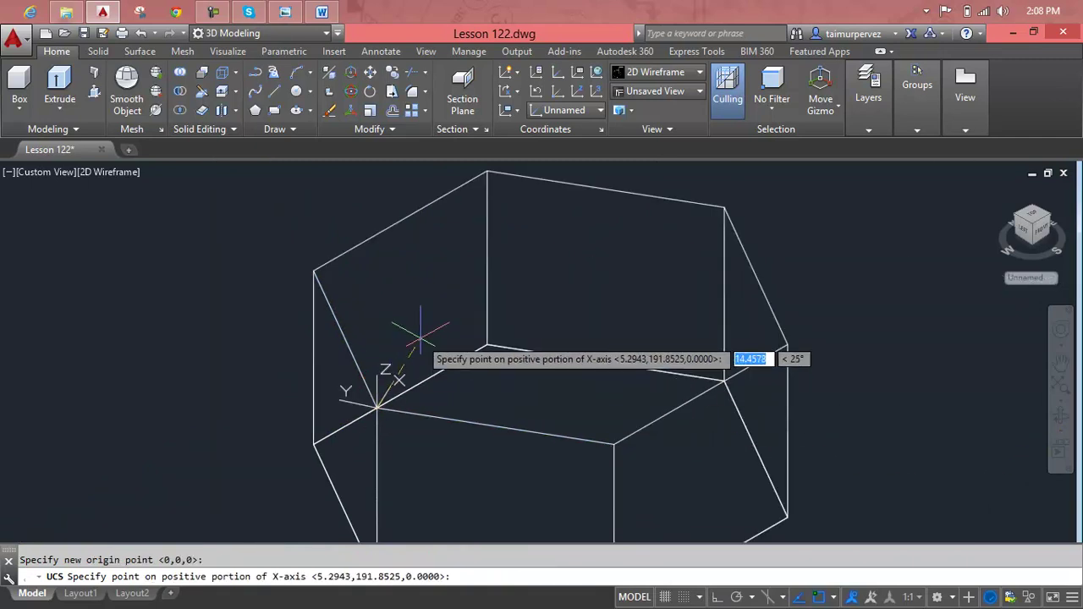
middle_click_drag(406, 349, 467, 215)
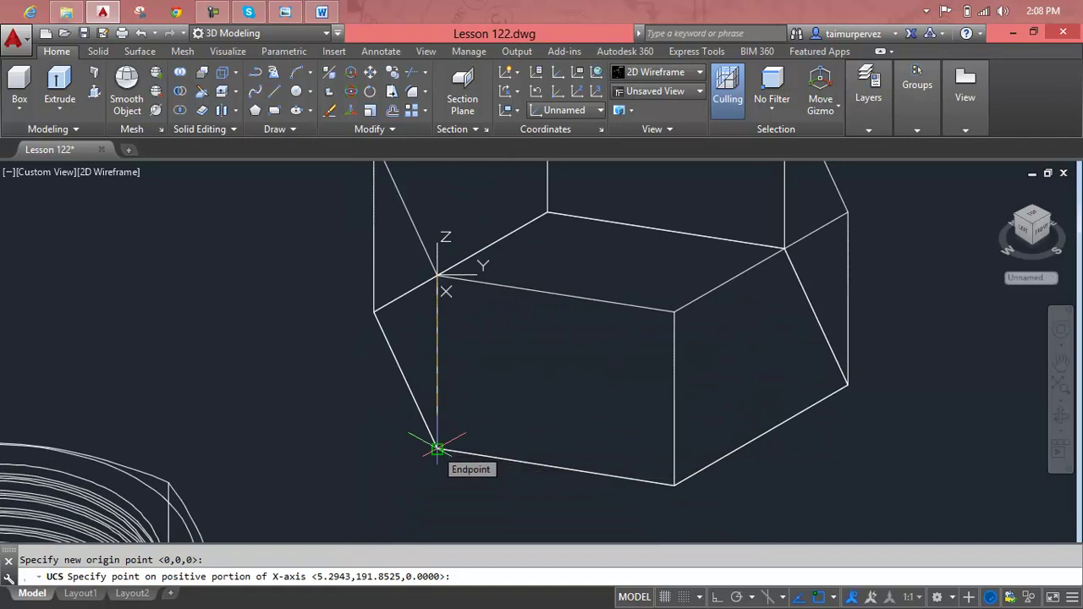
left_click(437, 447)
scroll(499, 305, "down", 2)
middle_click_drag(537, 283, 415, 391)
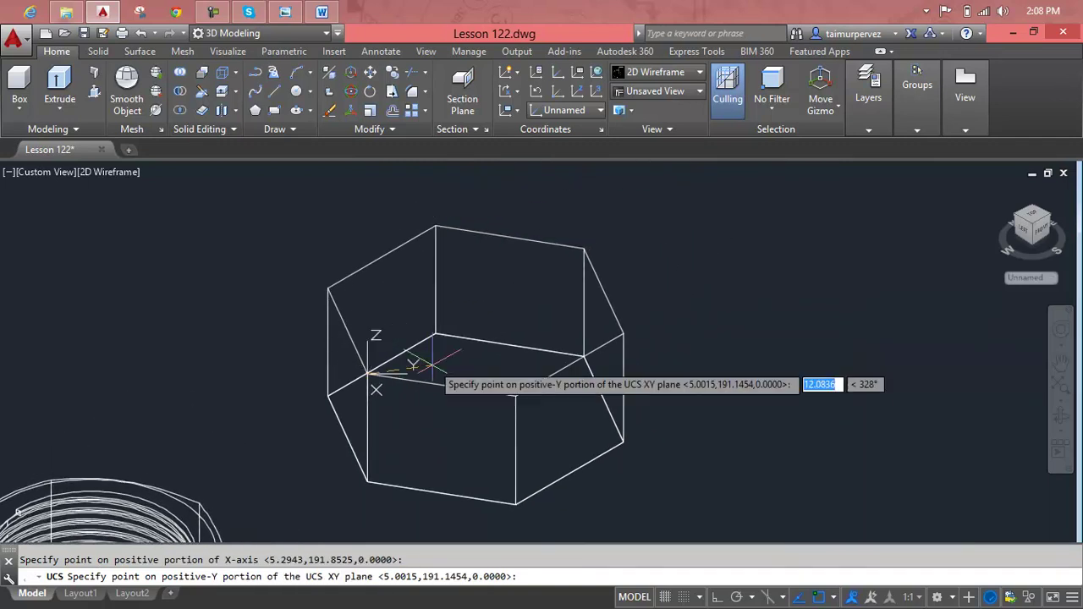
left_click(584, 248)
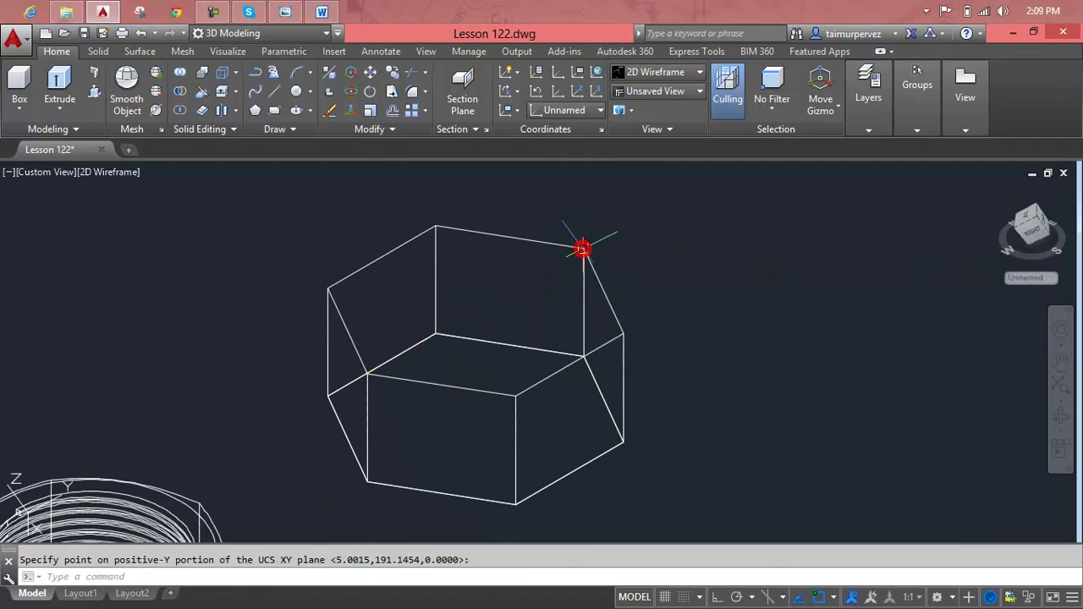
scroll(477, 336, "up", 2)
scroll(477, 337, "up", 2)
middle_click_drag(477, 336, 505, 321)
scroll(507, 313, "down", 2)
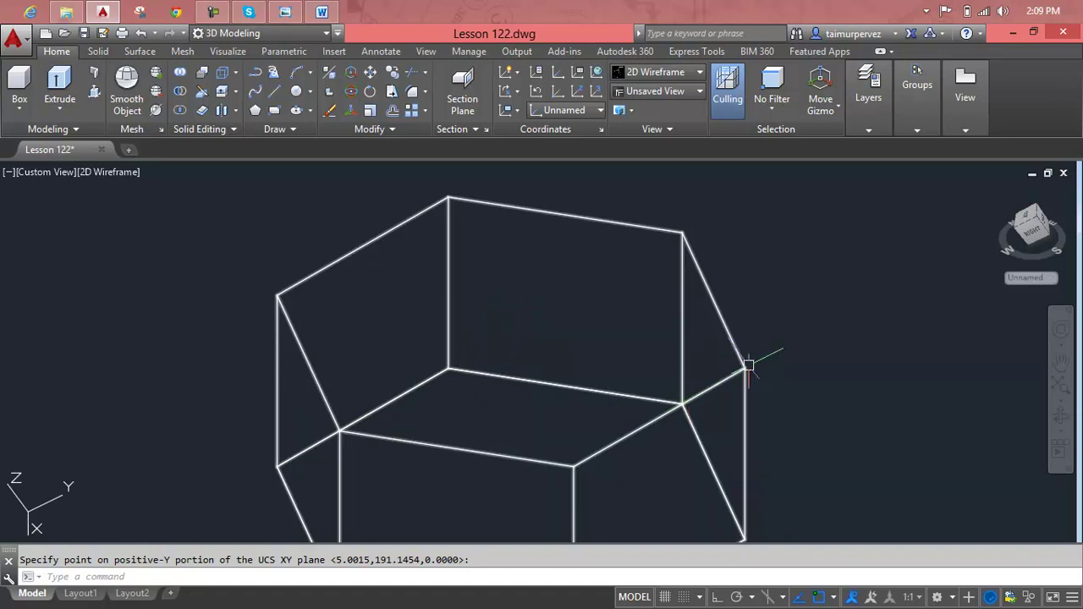
key("Escape")
type("l")
key("Return")
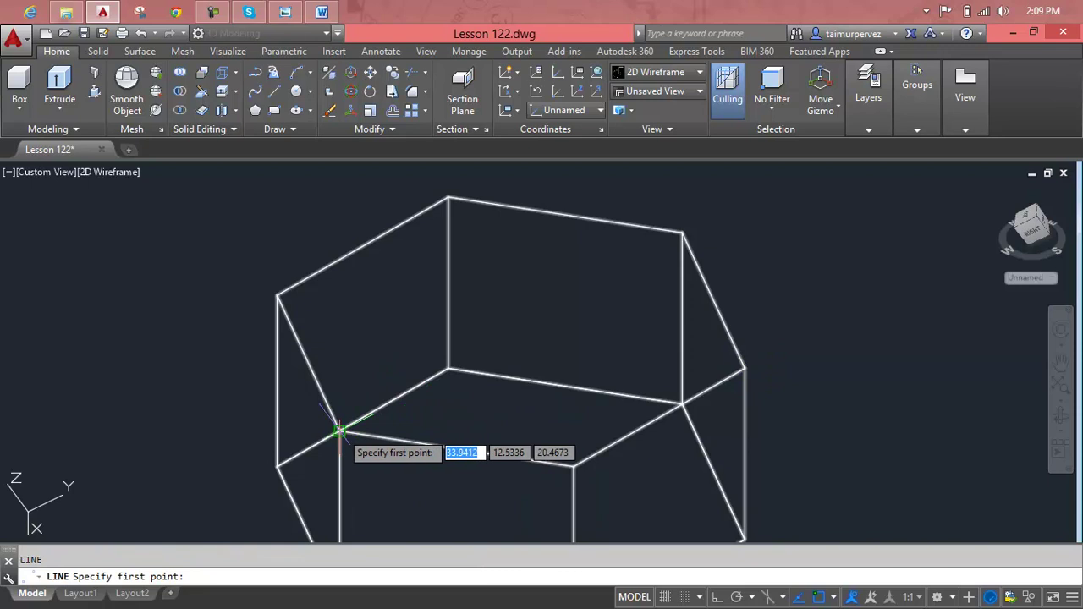
left_click(338, 432)
key("Escape")
type("p")
key("Return")
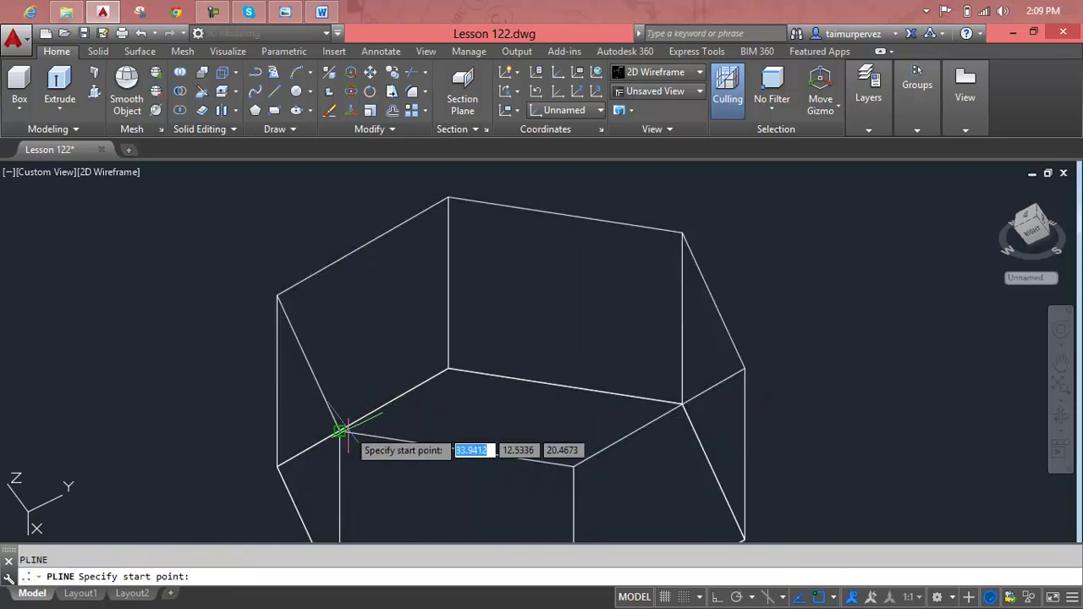
left_click(340, 432)
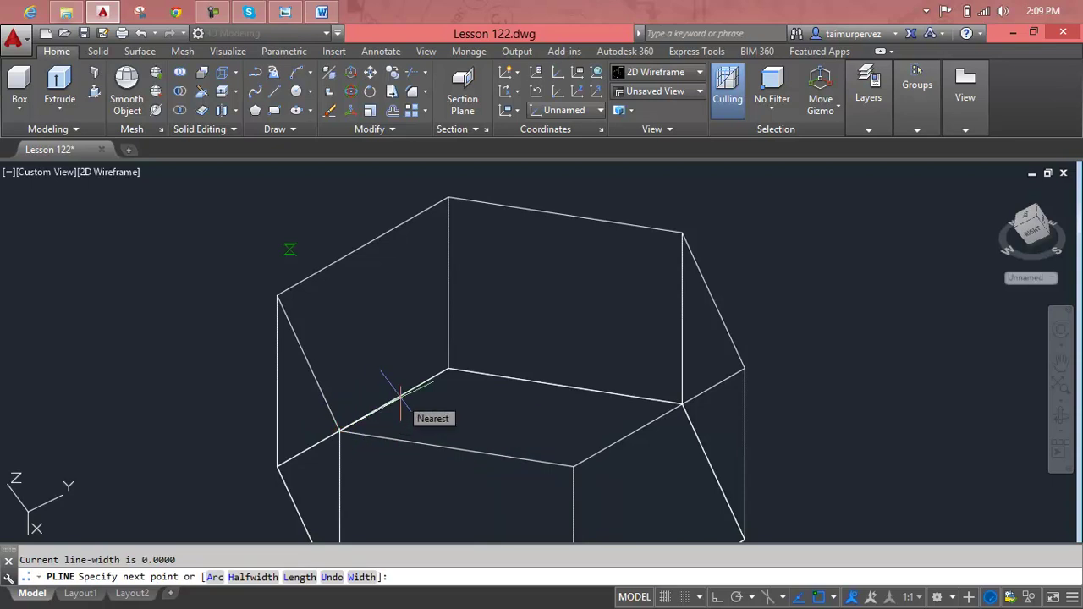
scroll(400, 397, "down", 2)
middle_click_drag(400, 397, 386, 411)
scroll(372, 394, "up", 2)
scroll(376, 401, "up", 3)
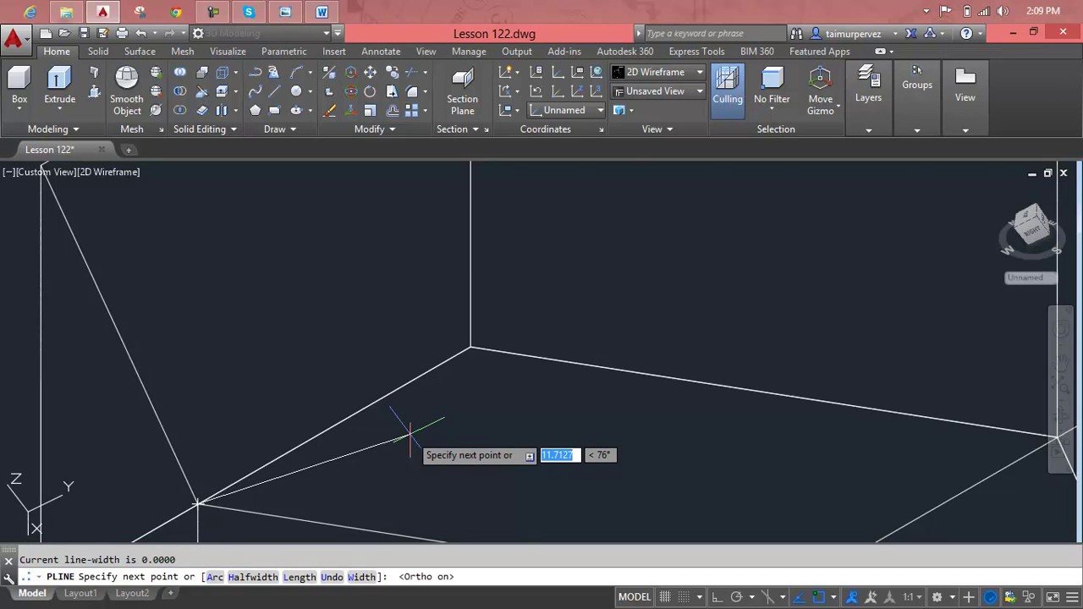
type("5")
key("Return")
key("Return")
scroll(453, 398, "down", 3)
scroll(430, 374, "up", 1)
scroll(398, 374, "up", 1)
scroll(373, 385, "up", 1)
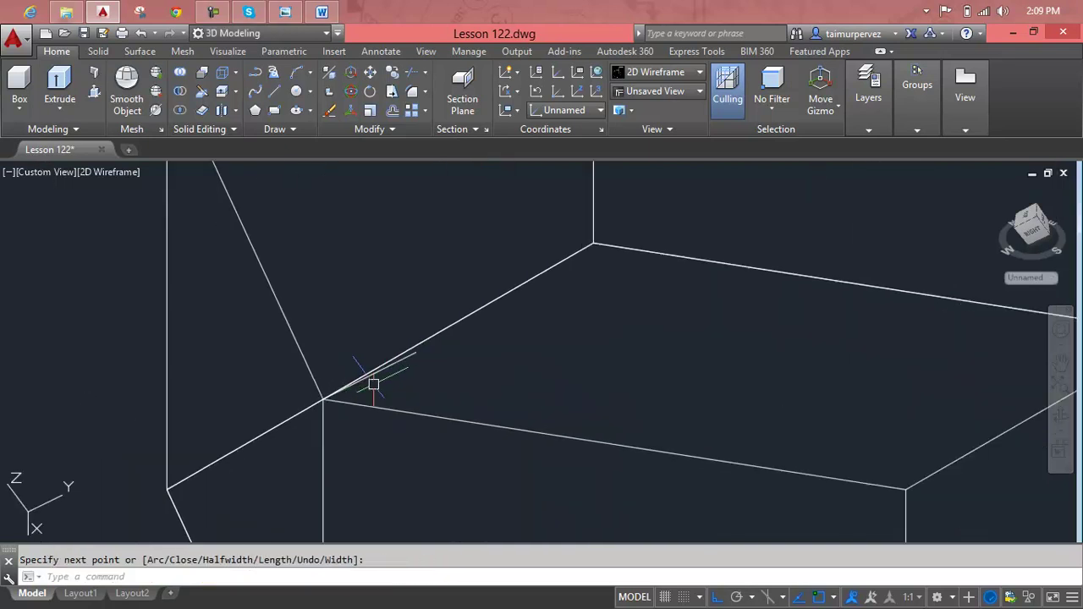
scroll(373, 385, "up", 2)
key("Escape")
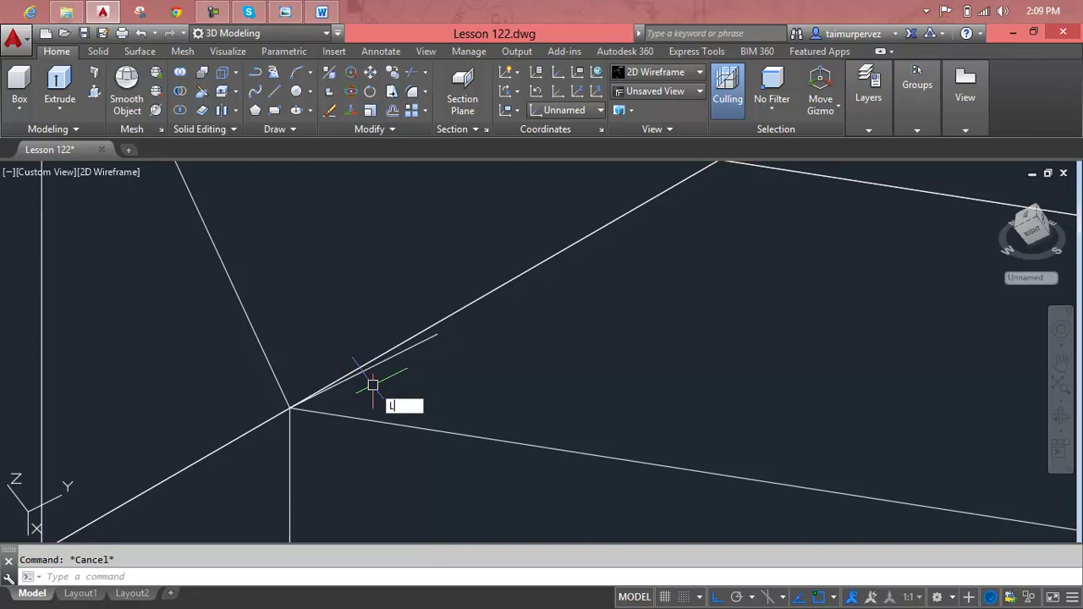
key("Return")
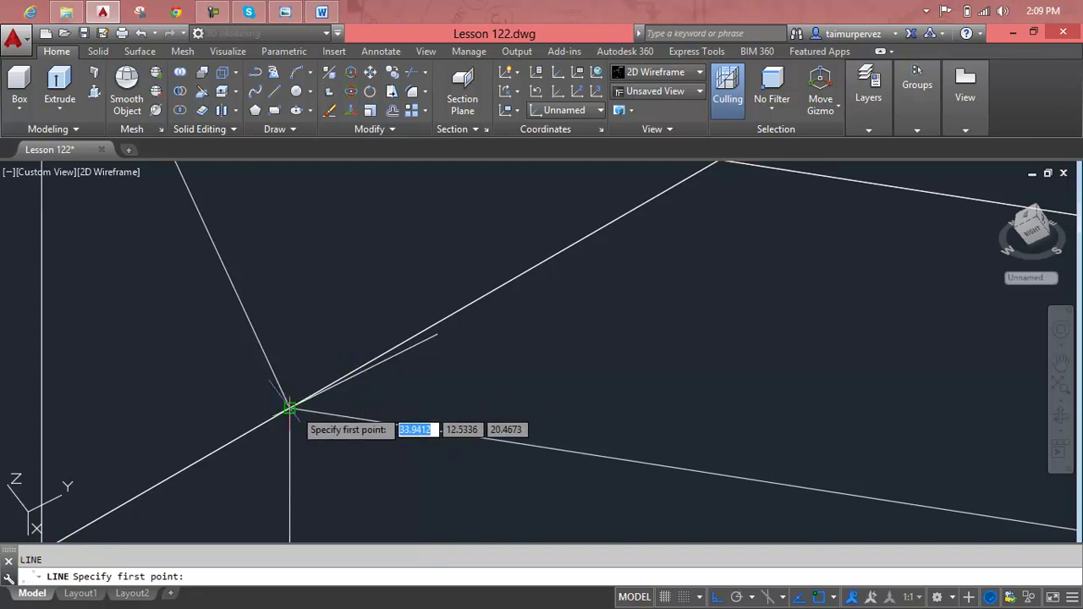
left_click(290, 409)
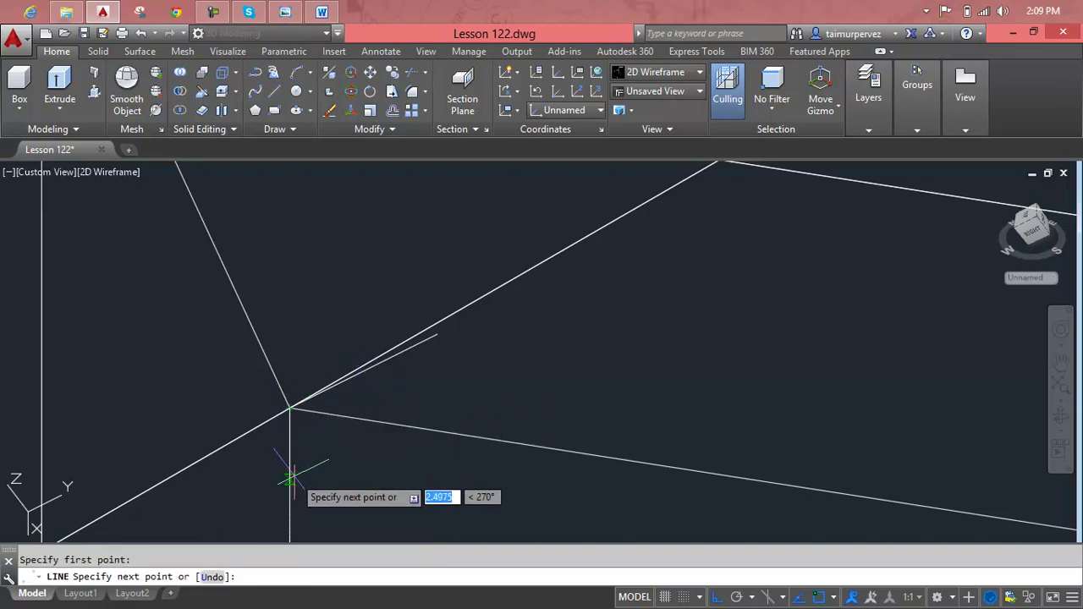
key("Escape")
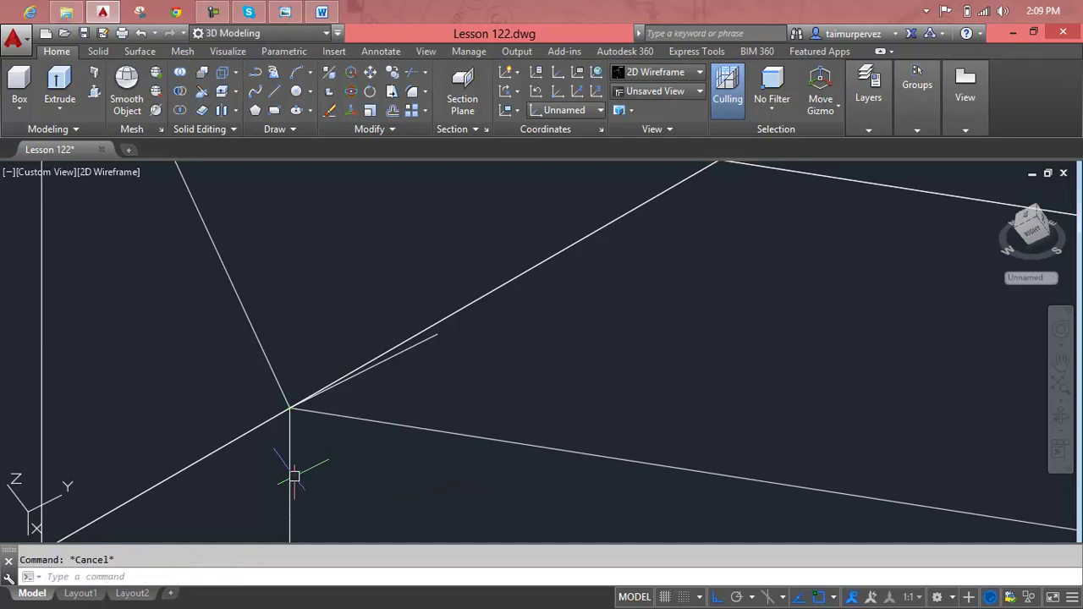
type("pl")
key("Return")
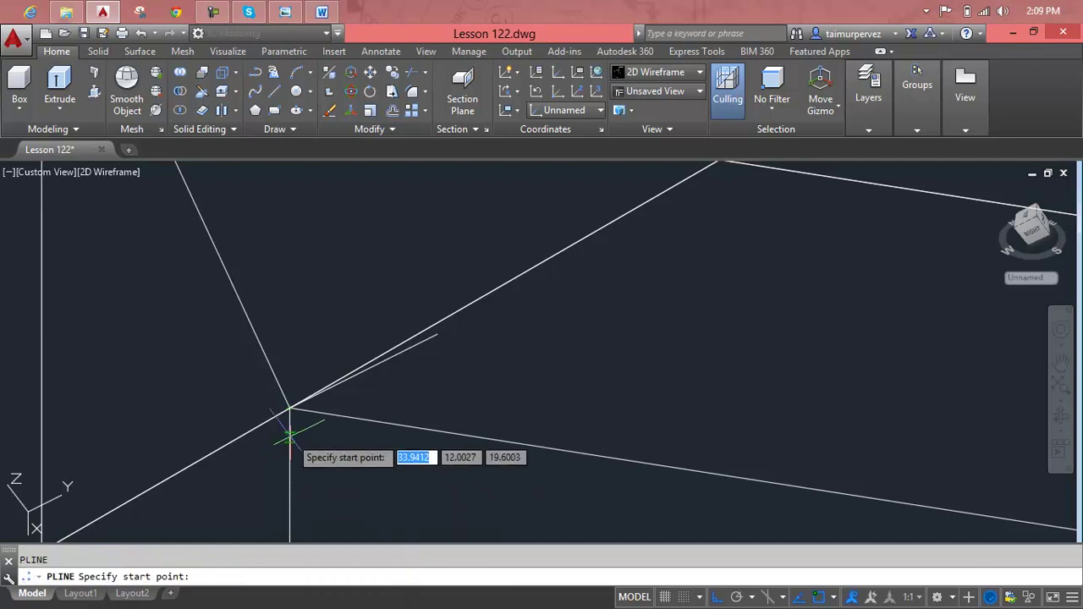
left_click(289, 408)
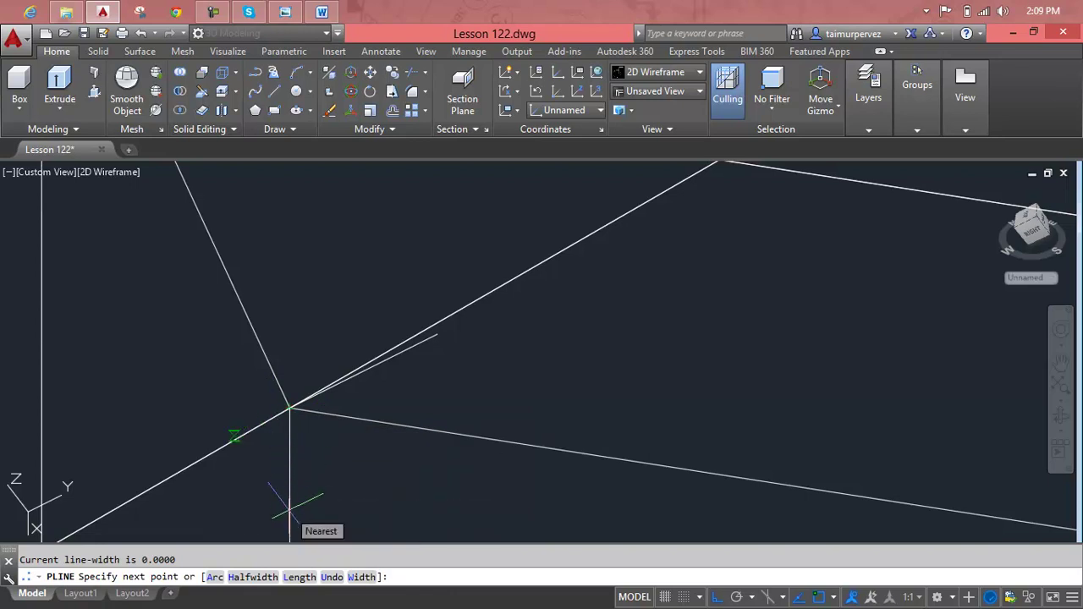
type("3")
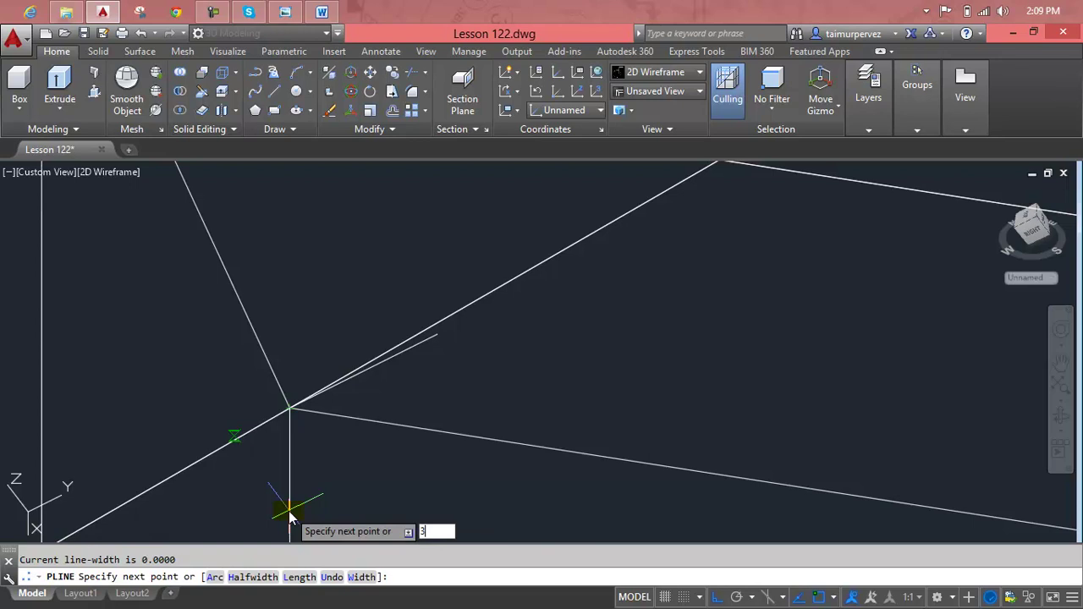
key("Return")
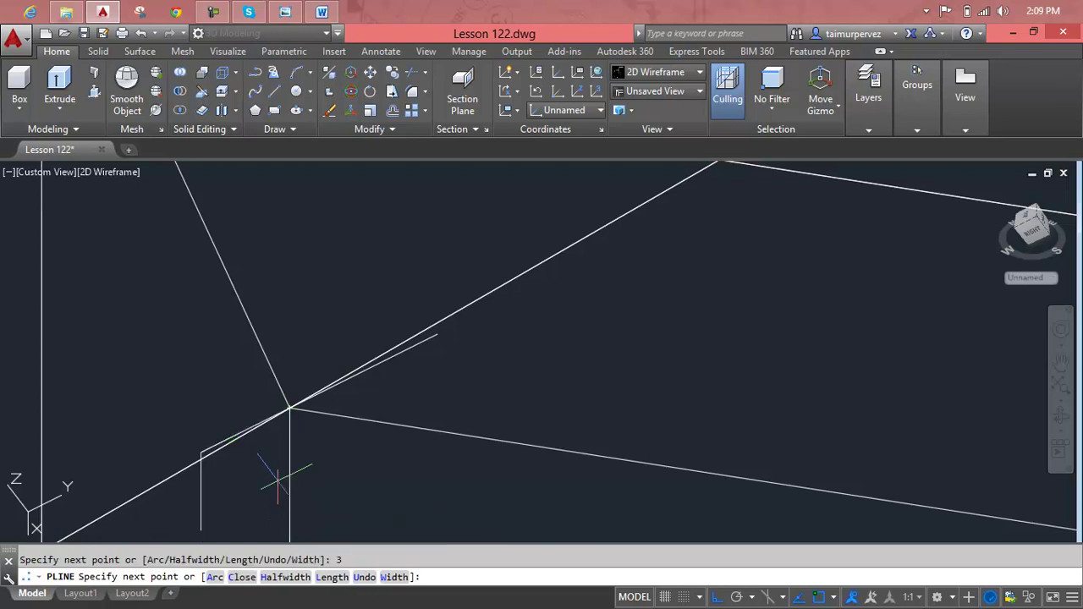
key("Escape")
left_click(231, 436)
key("Delete")
left_click(328, 387)
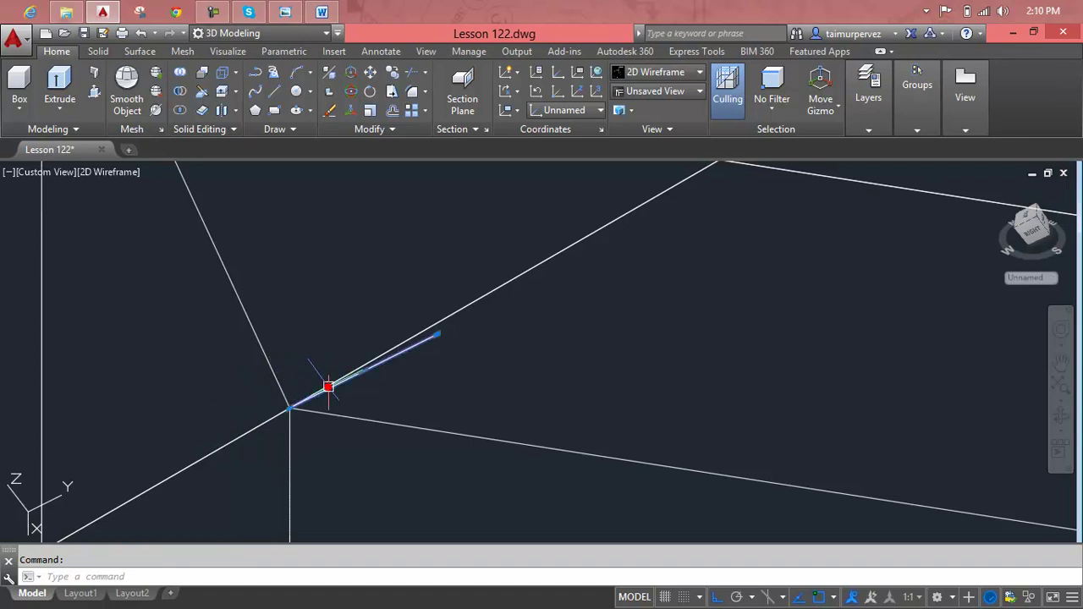
key("Delete")
scroll(329, 387, "down", 3)
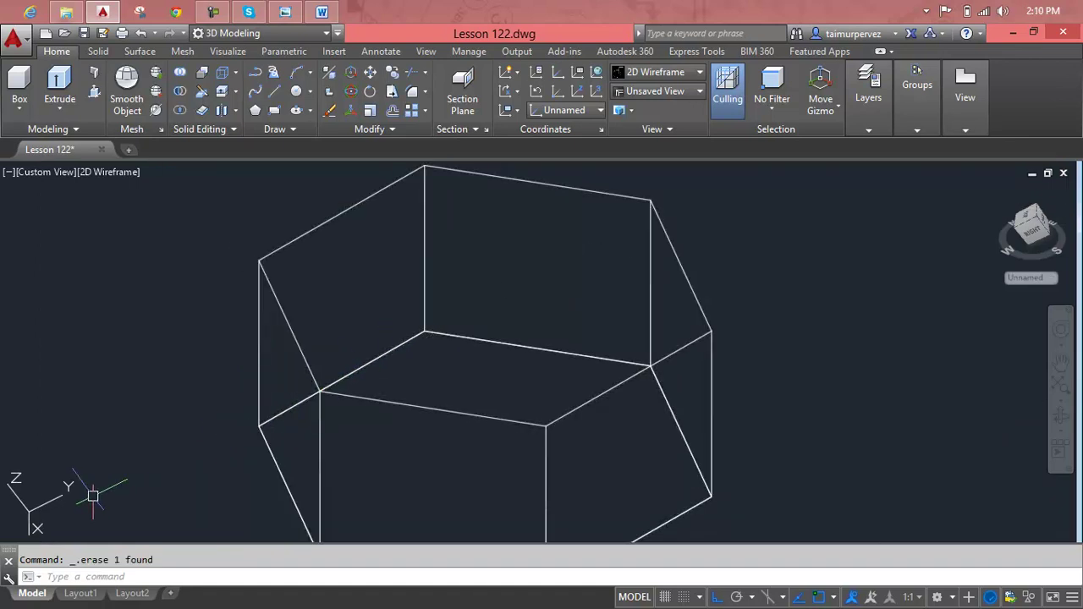
Redefine a 3P UCS: origin at the prism's left corner, X down the vertical edge, Y toward the right corner.
left_click(93, 489)
key("Escape")
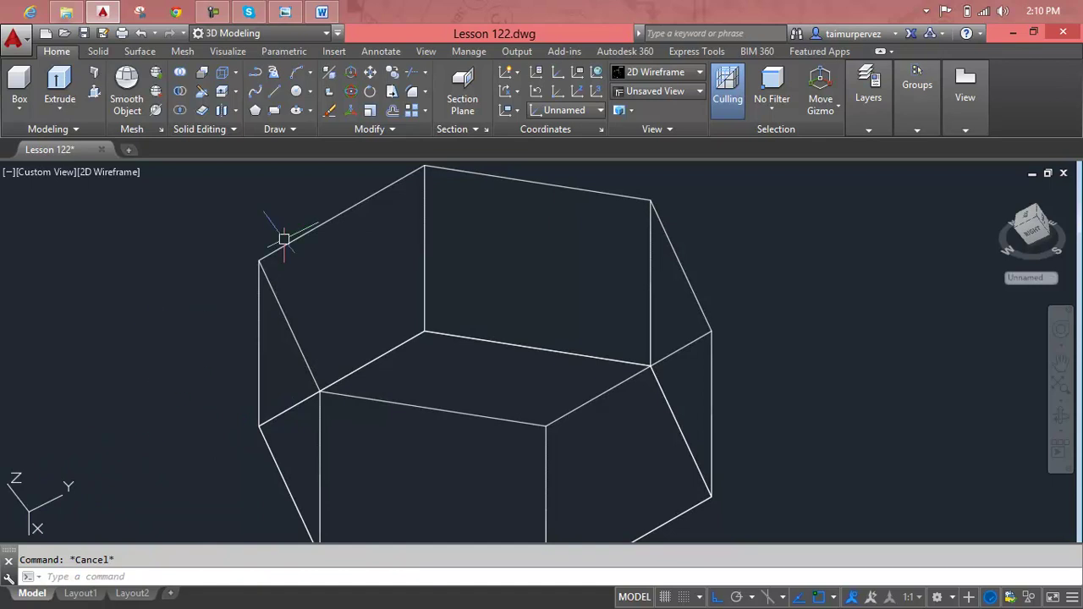
left_click(558, 71)
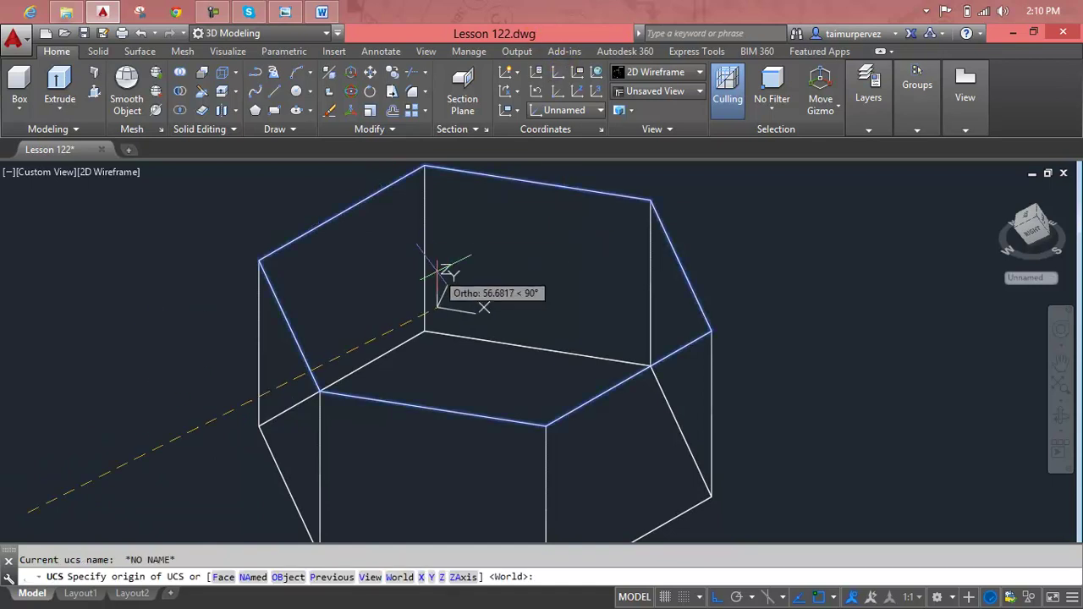
type("3")
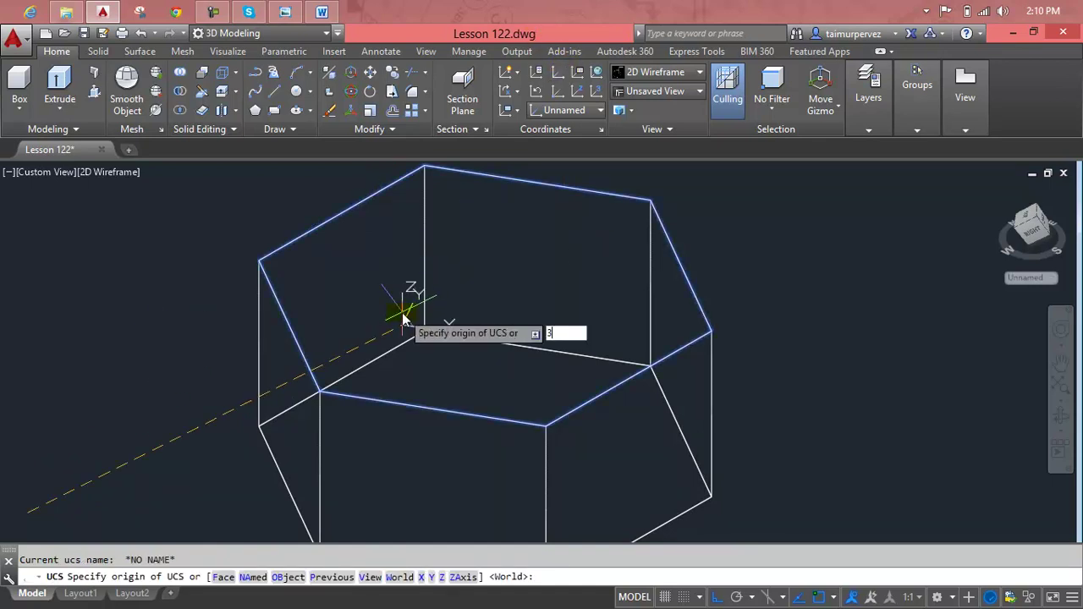
key("Return")
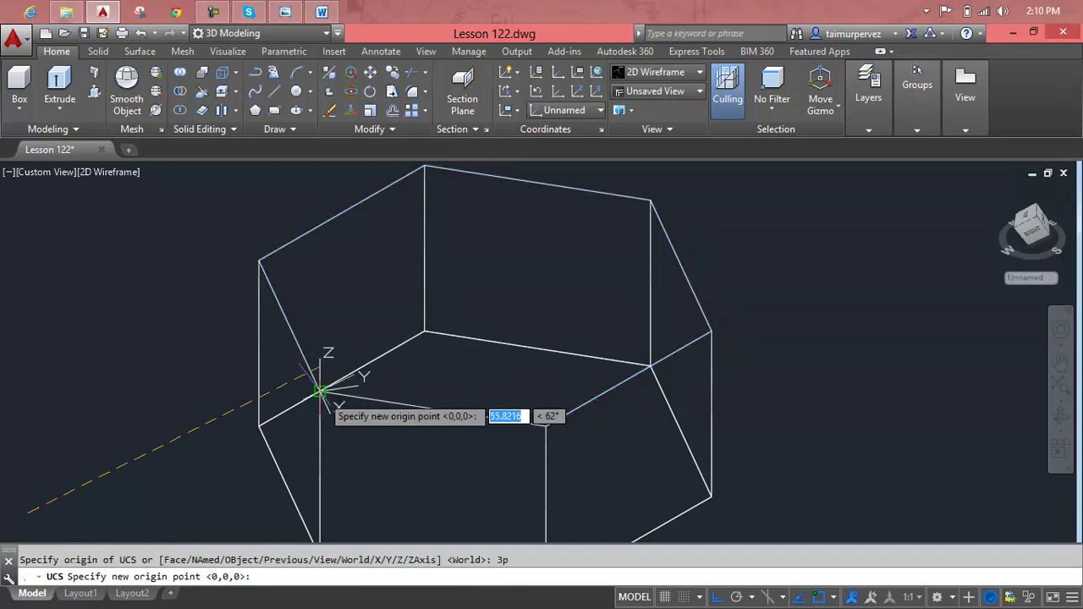
left_click(320, 392)
middle_click_drag(321, 393, 344, 361)
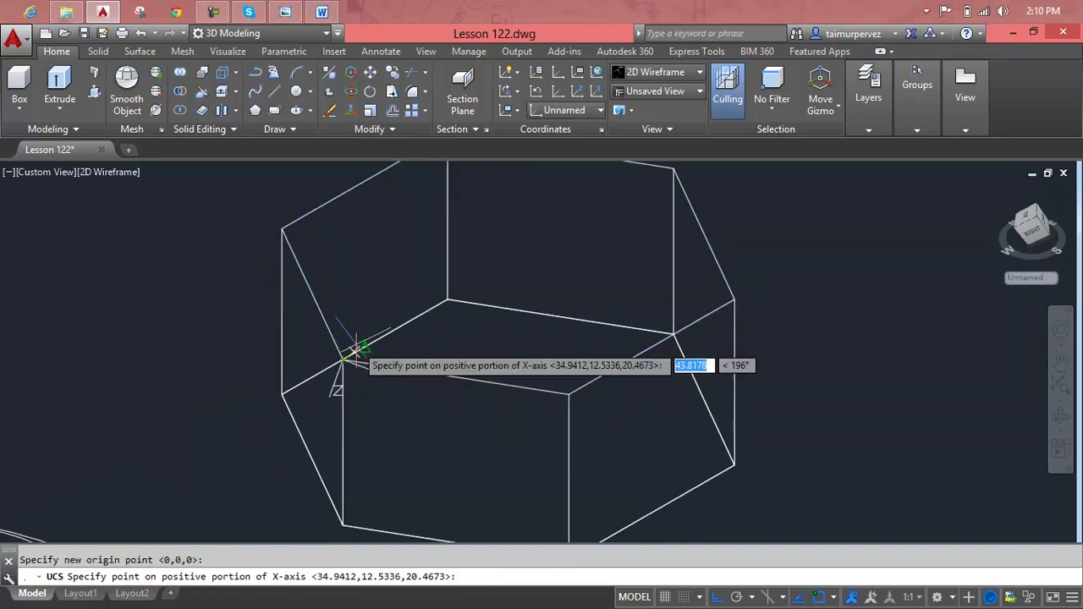
left_click(343, 527)
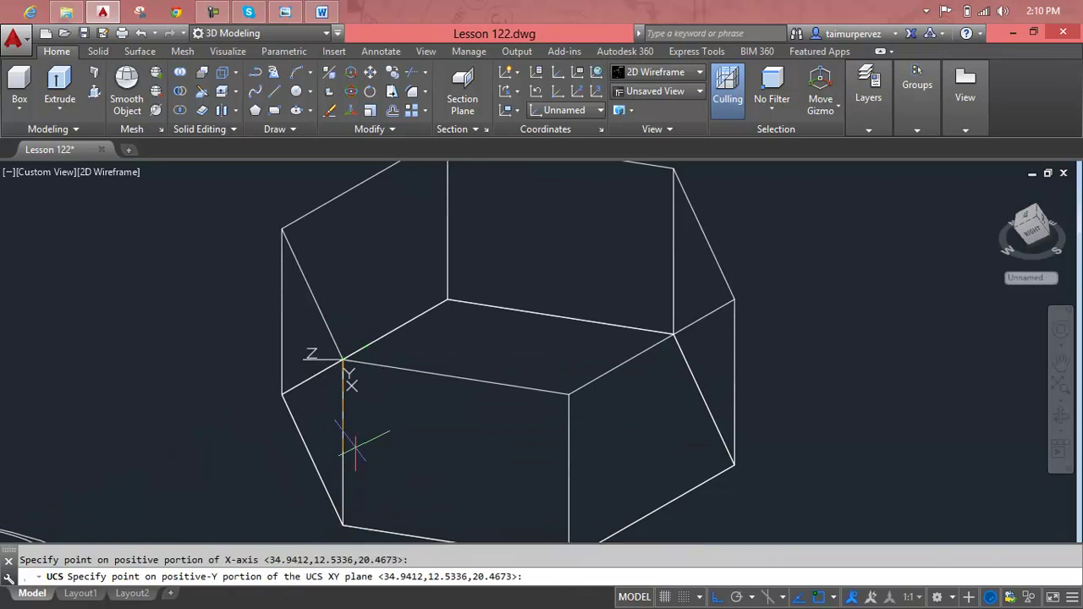
left_click(731, 298)
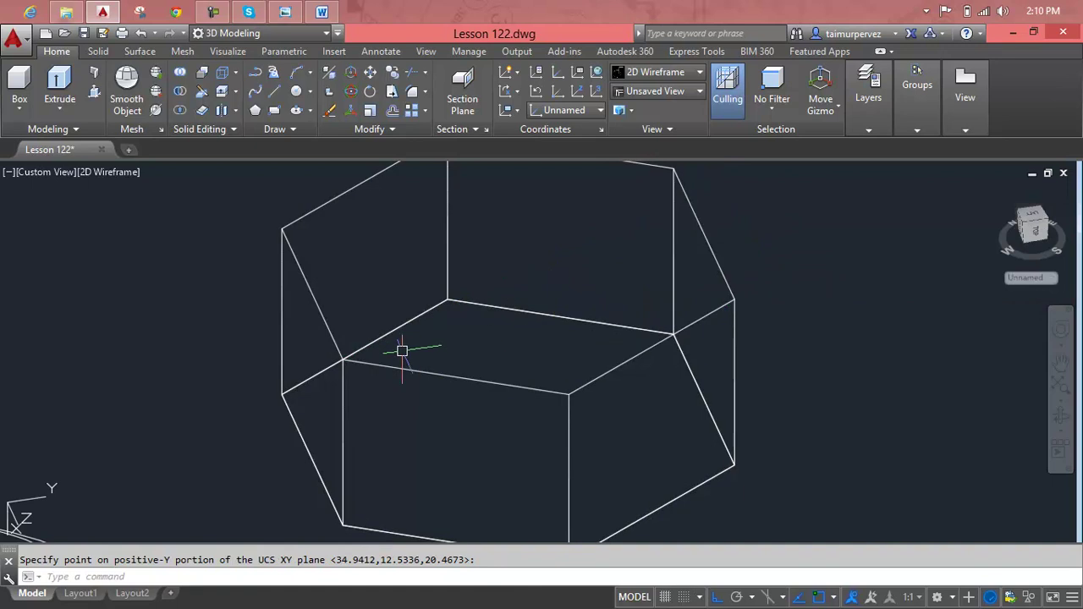
mouse_move(369, 338)
middle_mouse_down()
mouse_move(442, 290)
mouse_move(423, 307)
middle_mouse_up()
scroll(375, 355, "up", 1)
scroll(380, 345, "up", 1)
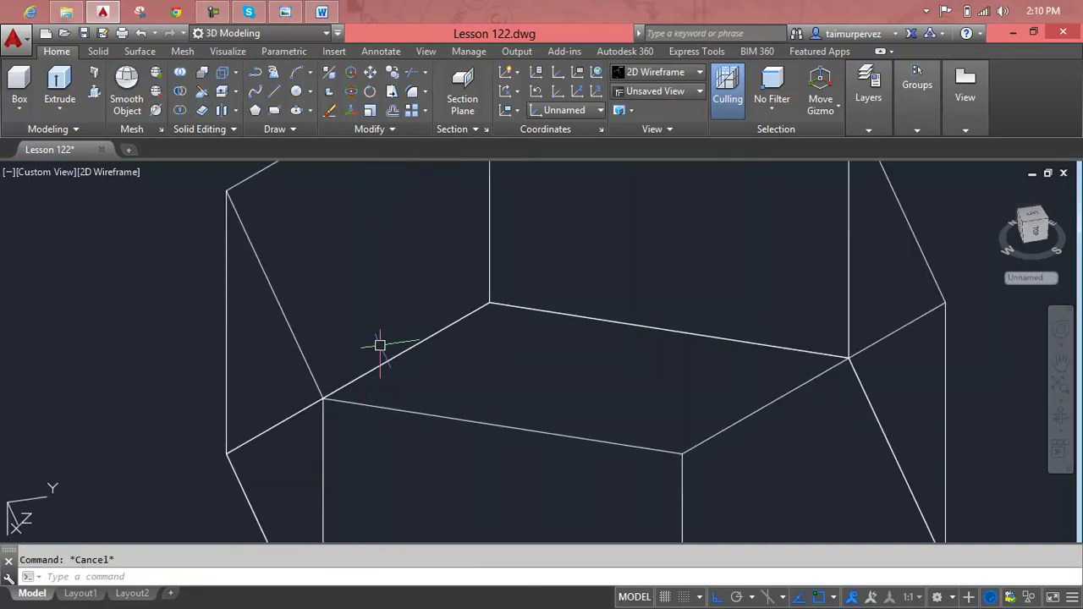
Draw the triangle's polyline edges at the hex corner, with 5-unit and 3-unit segments.
type("l")
key("Return")
key("Escape")
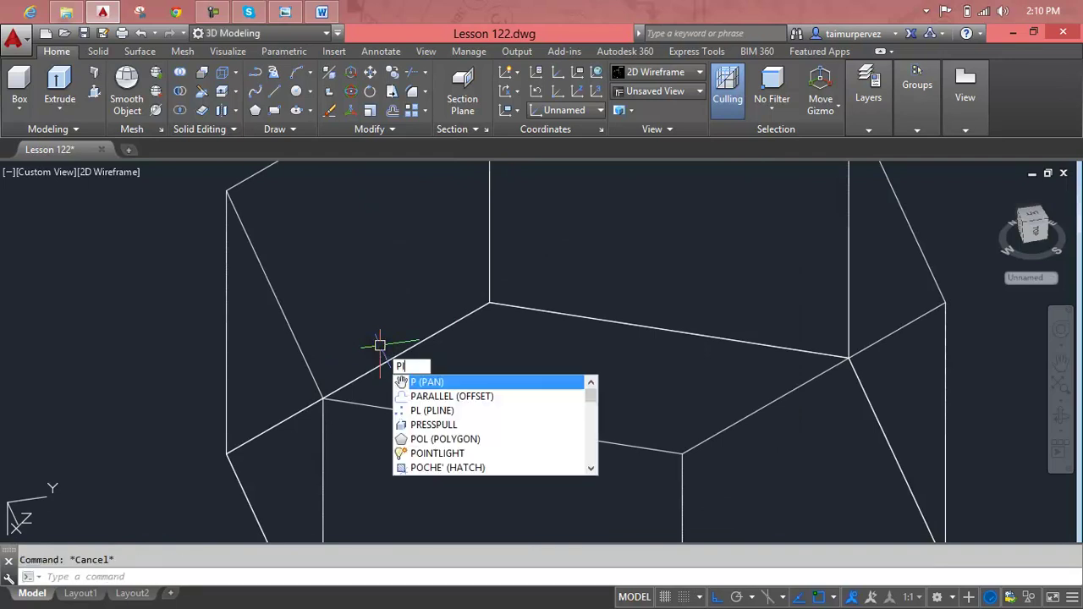
key("Return")
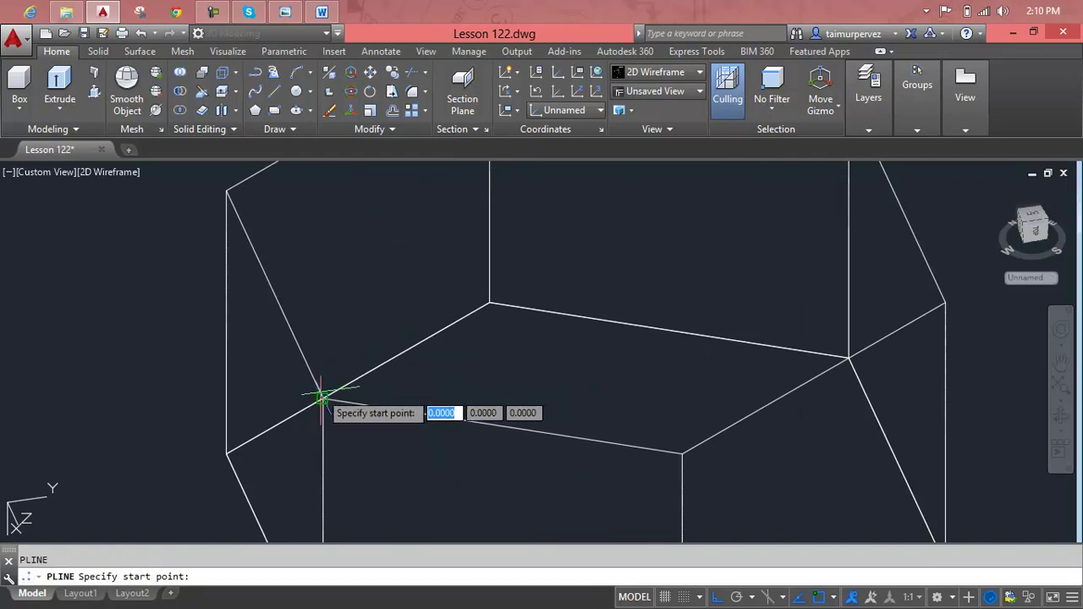
left_click(322, 398)
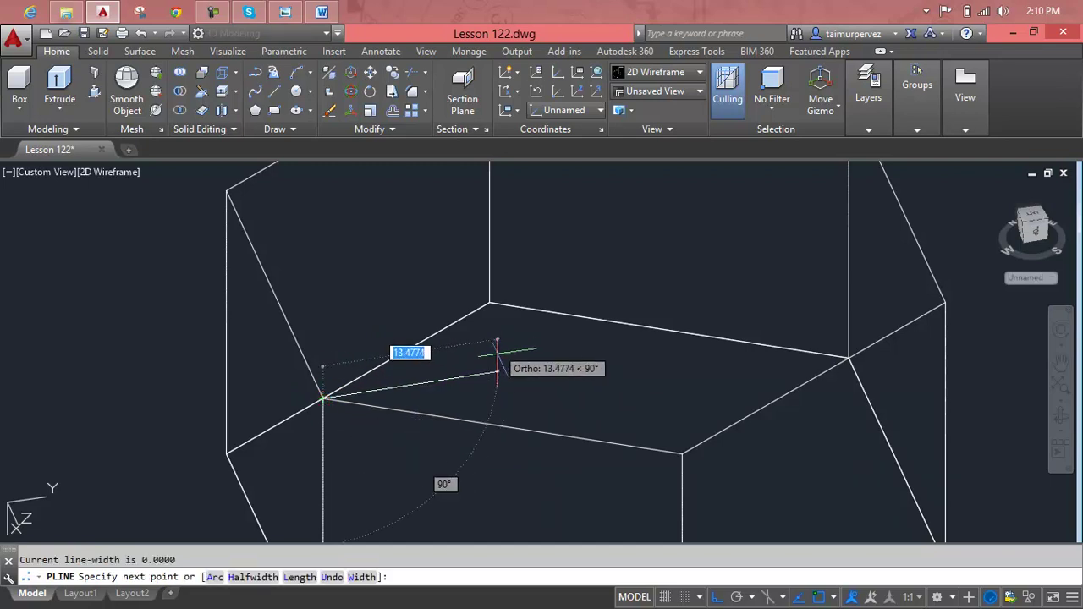
type("5")
key("Return")
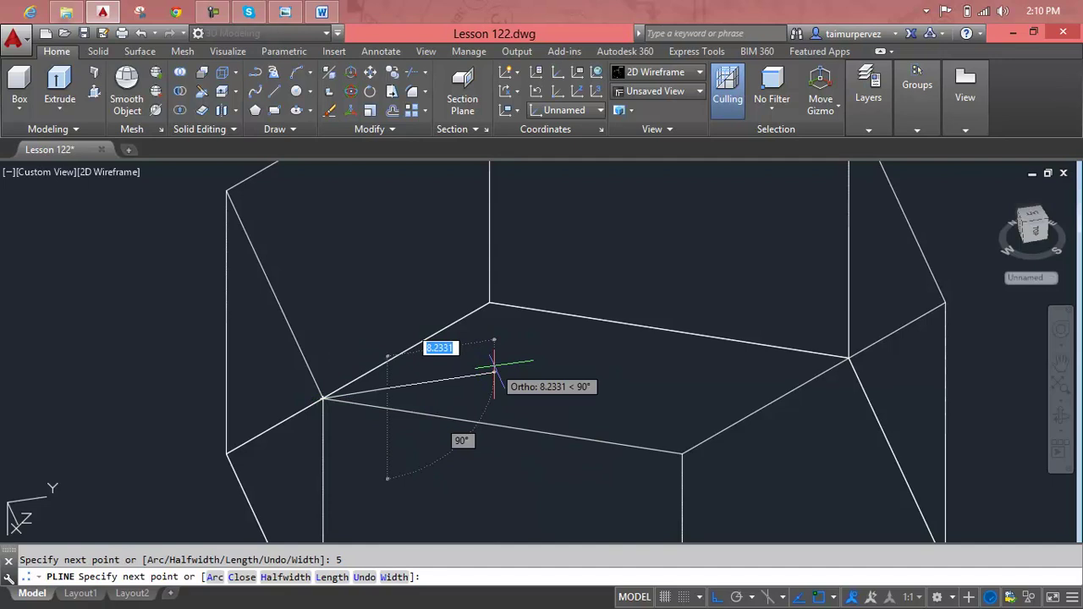
key("Return")
scroll(314, 399, "up", 2)
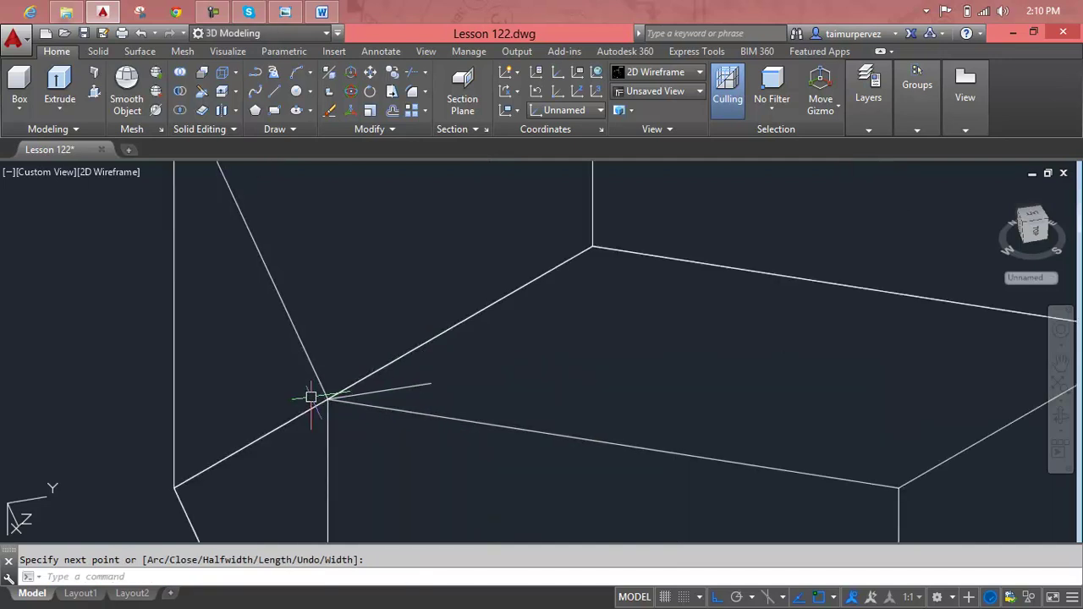
key("Return")
left_click(326, 400)
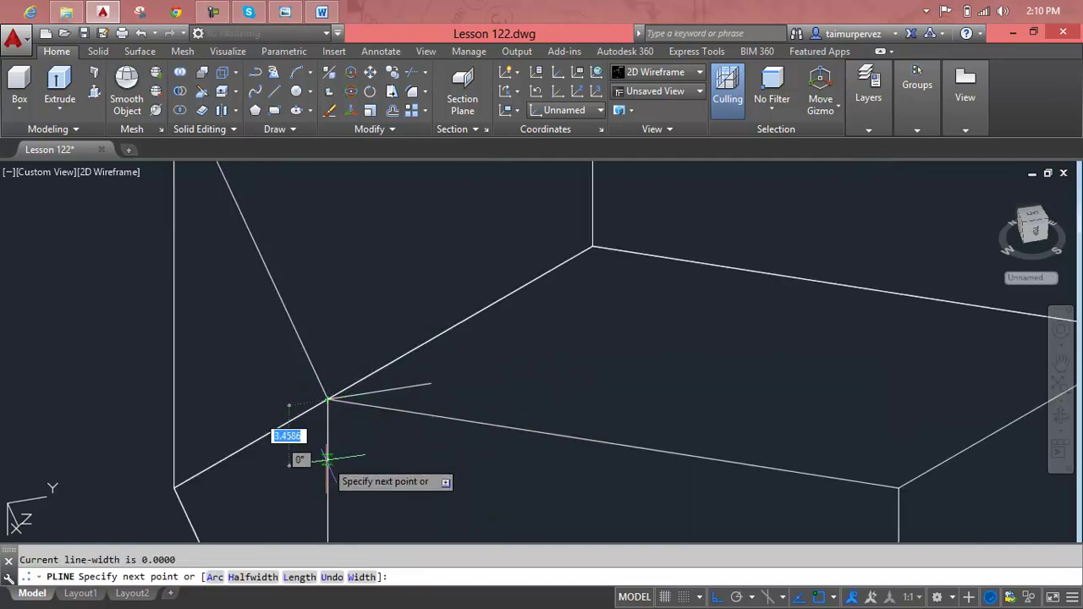
type("3")
key("Return")
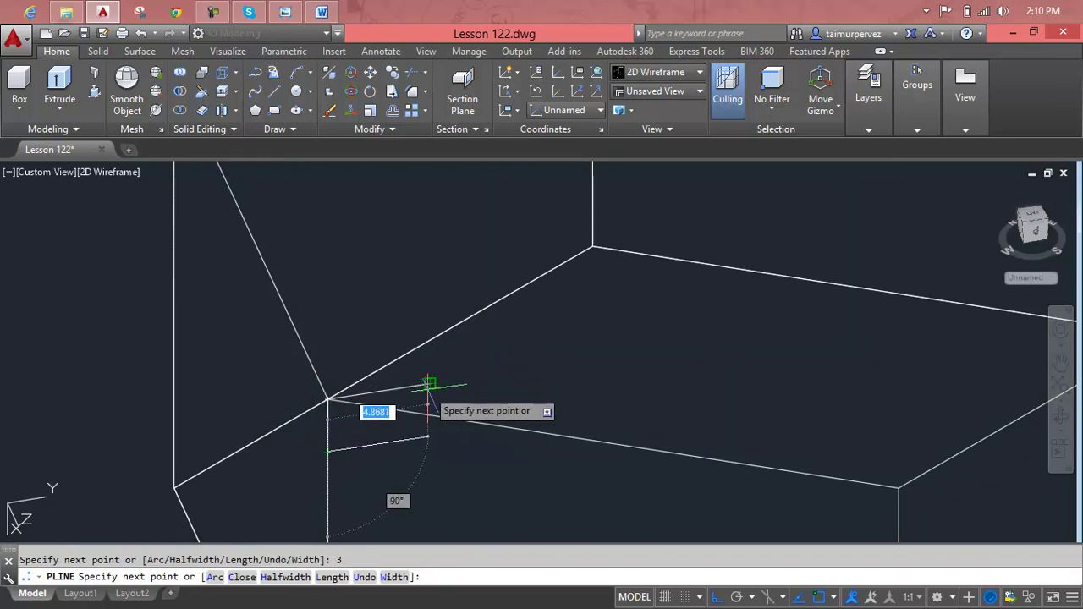
scroll(427, 380, "up", 3)
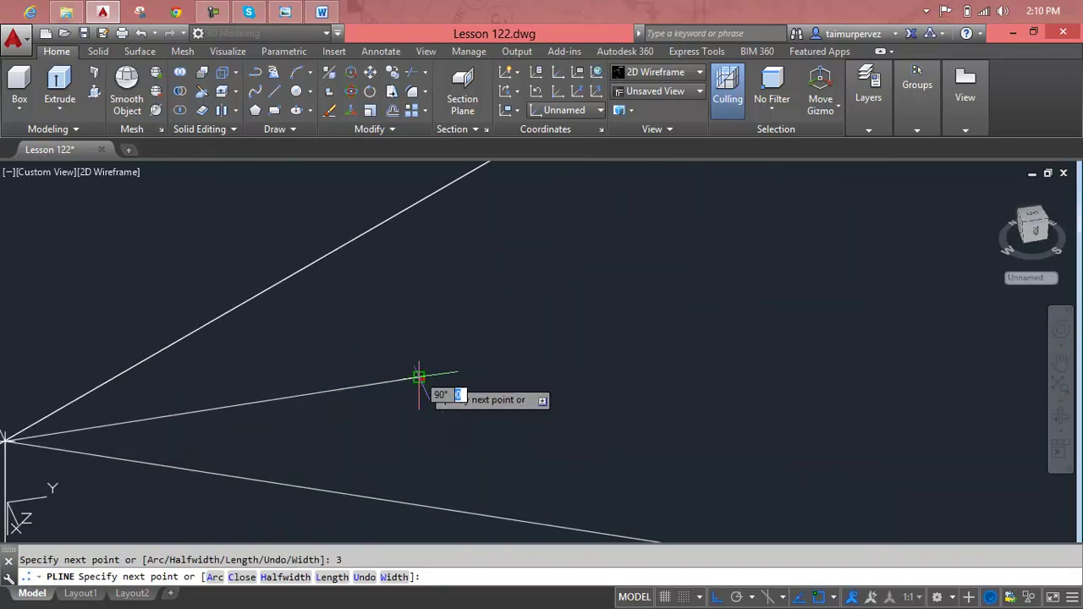
left_click(417, 376)
scroll(420, 376, "down", 3)
key("Escape")
type("PE")
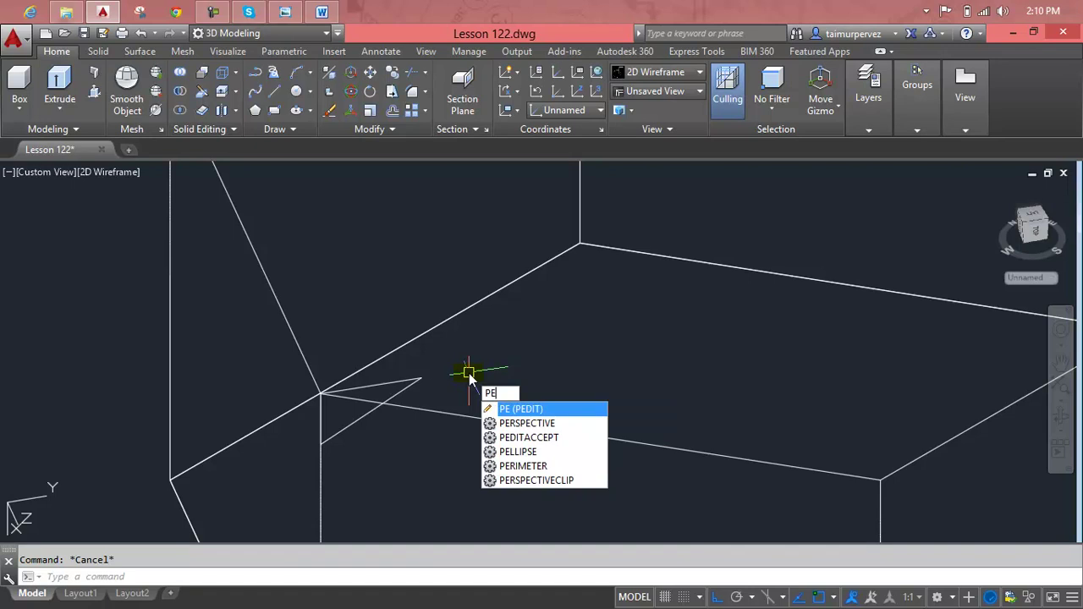
Use PEDIT Join to merge the remaining triangle edge into the polyline.
key("Return")
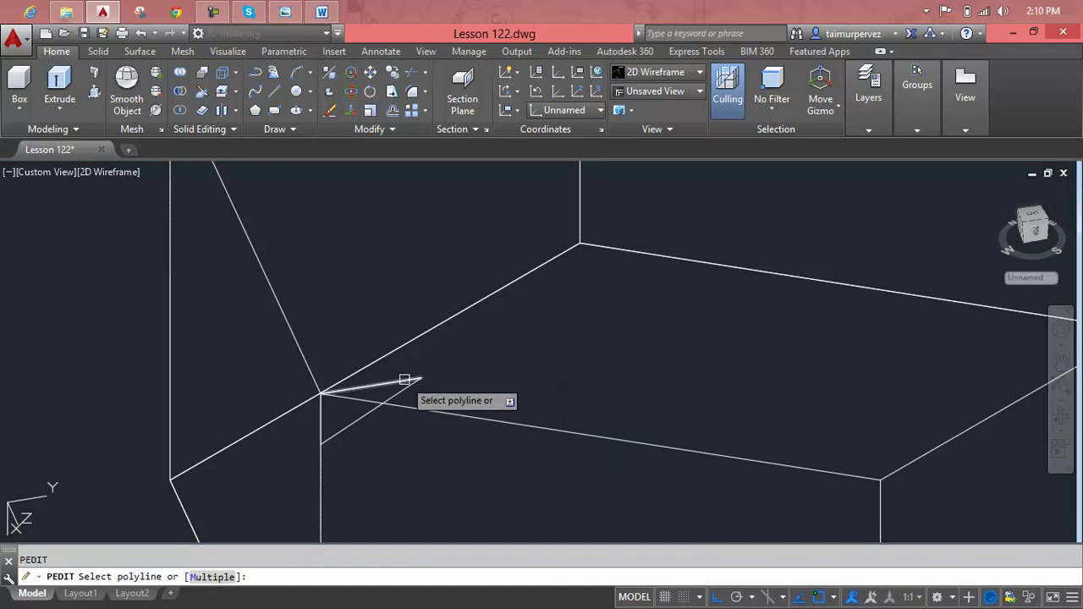
left_click(403, 380)
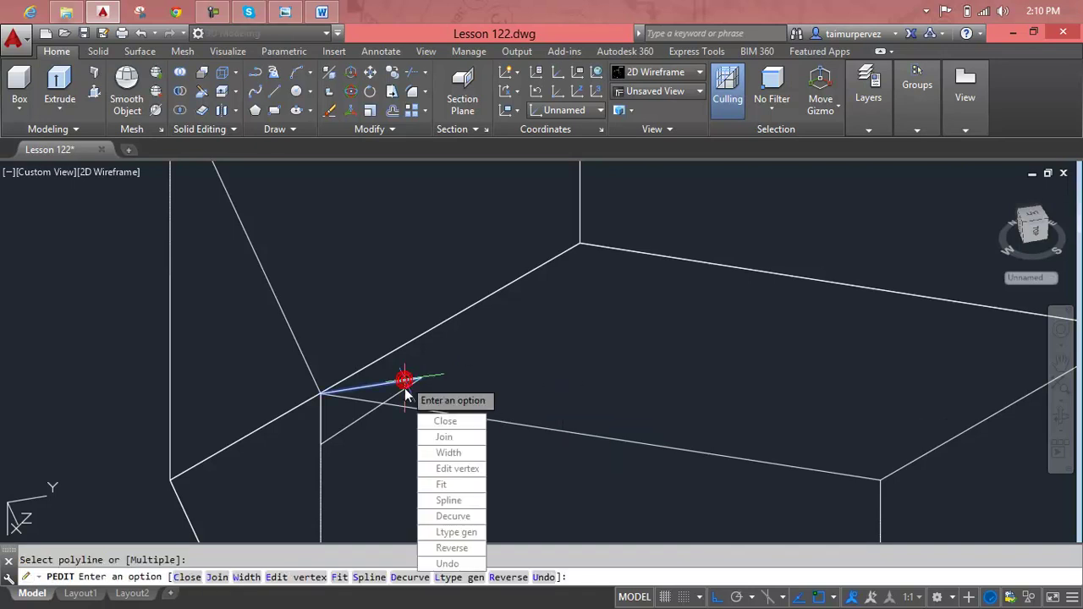
left_click(432, 436)
left_click(358, 420)
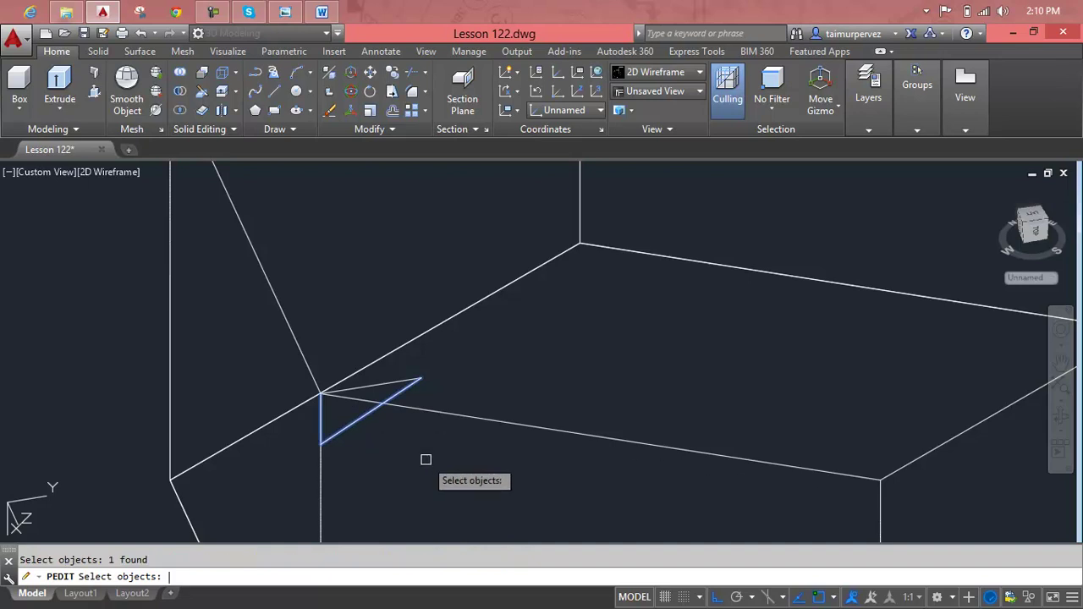
key("Return")
key("Return")
scroll(428, 463, "down", 2)
scroll(432, 423, "down", 1)
scroll(423, 414, "down", 1)
scroll(423, 415, "down", 2)
Draw two diagonal construction lines across opposite vertices of the hex box.
double_click(612, 330)
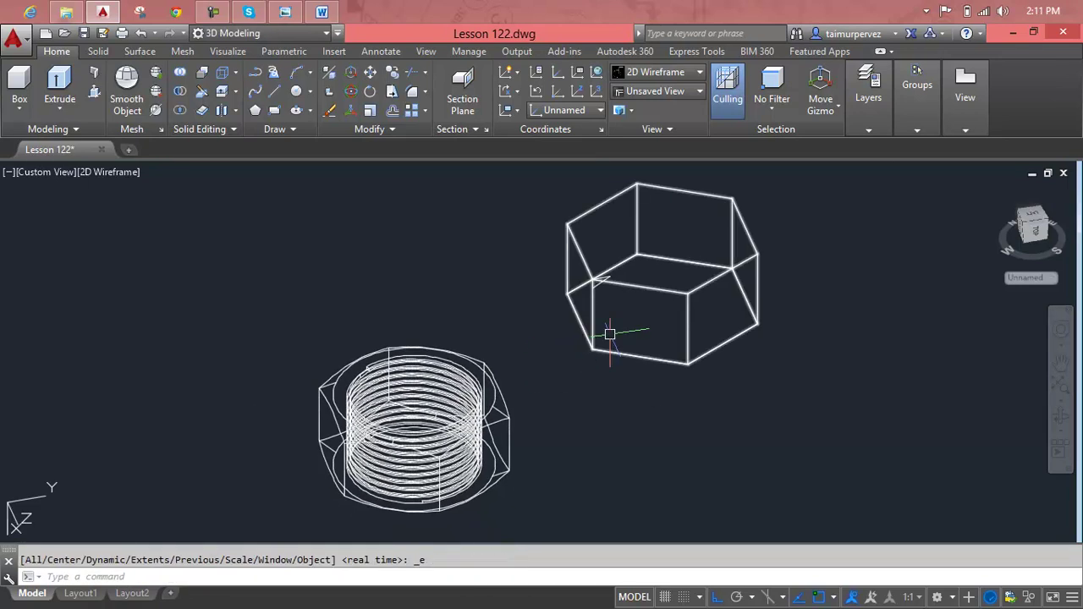
scroll(550, 338, "up", 2)
scroll(505, 358, "up", 3)
mouse_move(504, 360)
middle_mouse_down()
mouse_move(456, 391)
mouse_move(476, 465)
middle_mouse_up()
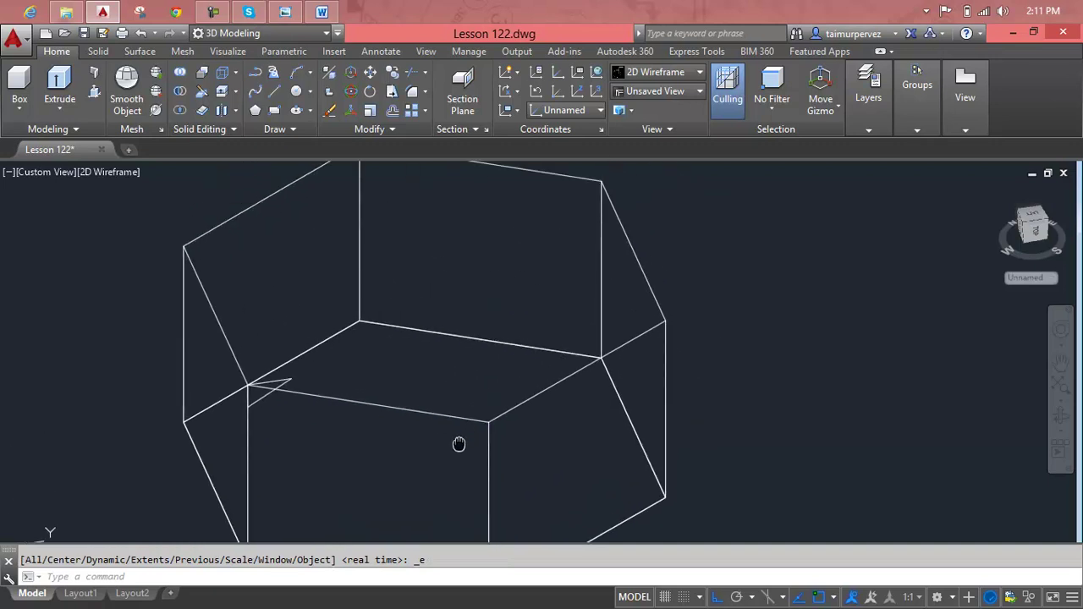
type("l")
key("Return")
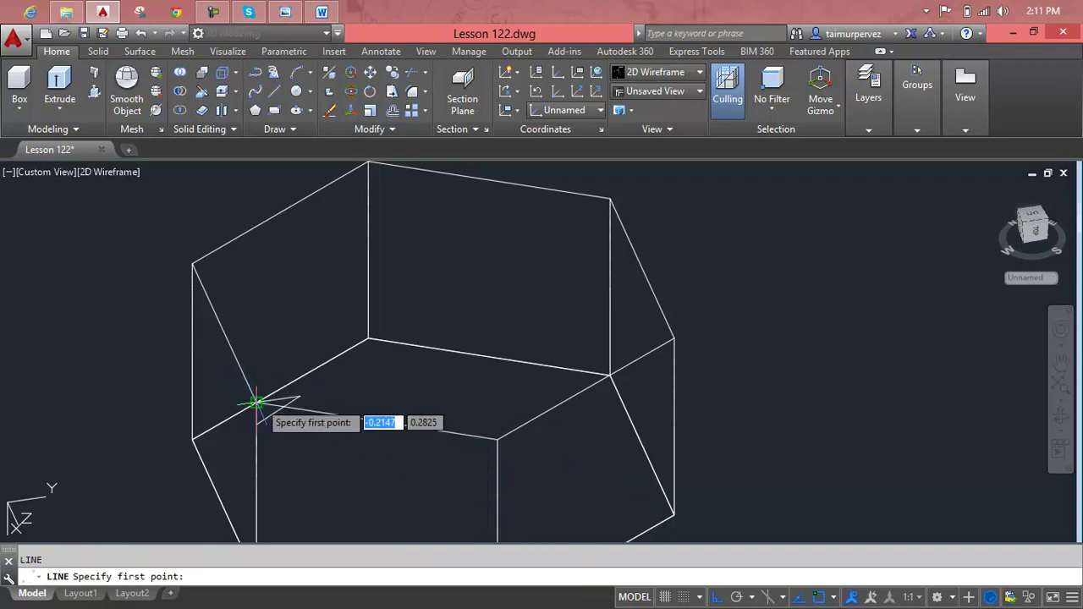
left_click(257, 403)
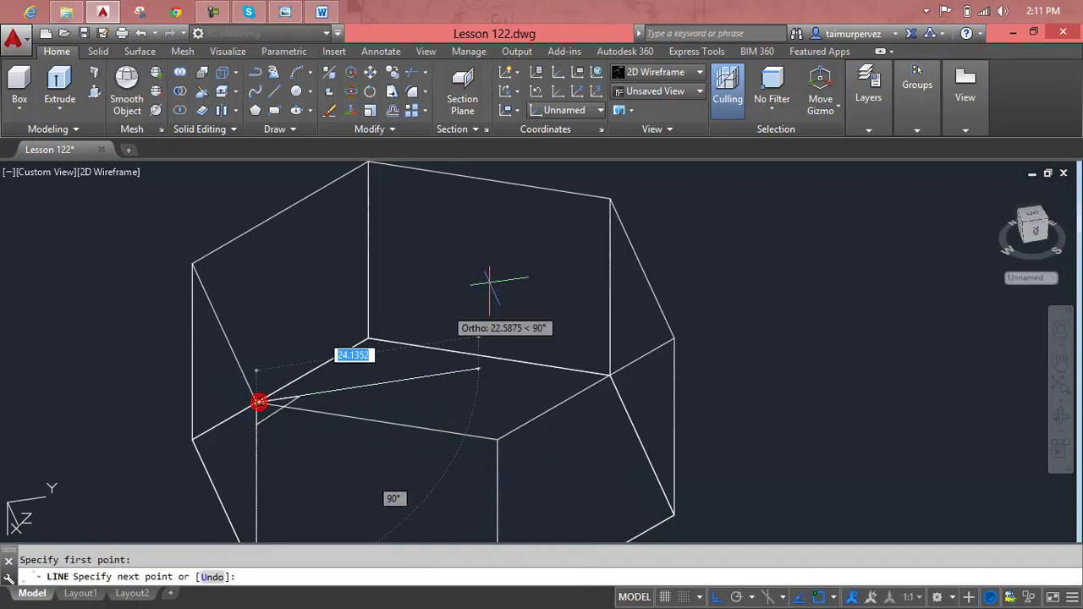
left_click(608, 200)
key("Return")
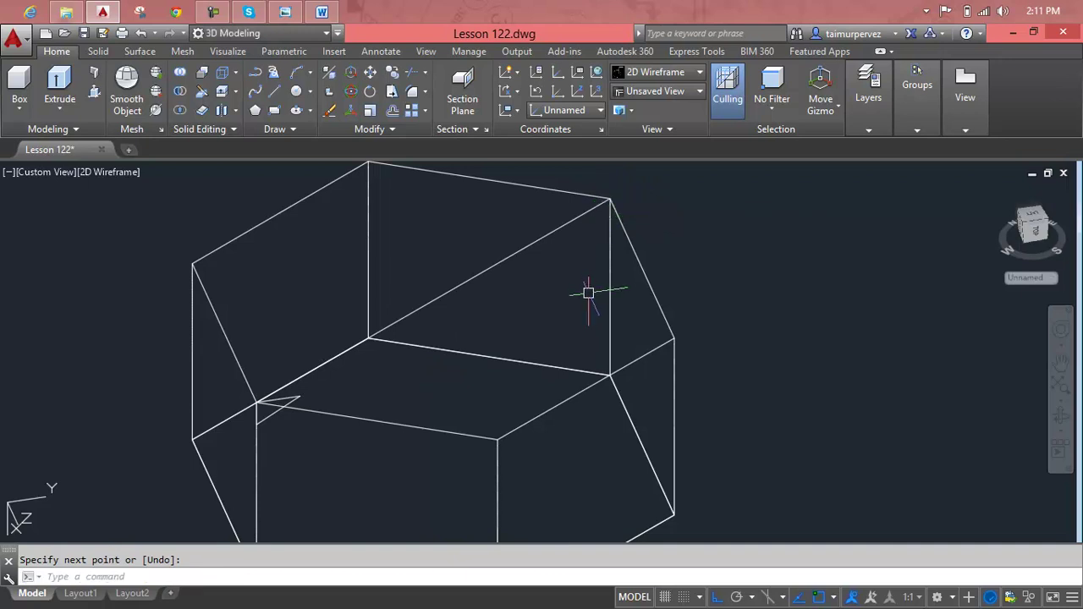
key("Return")
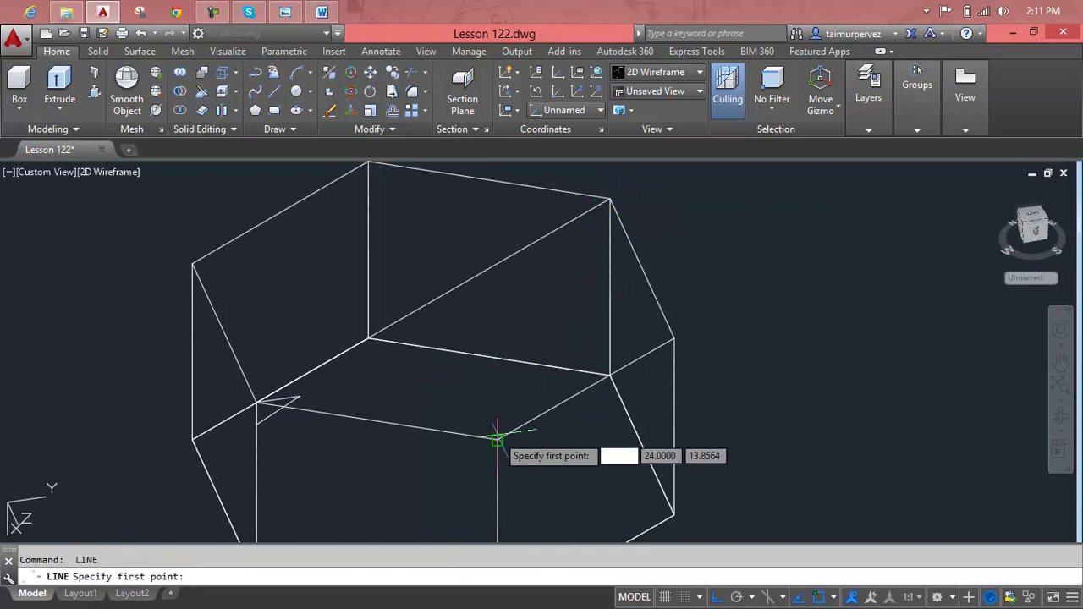
left_click(497, 438)
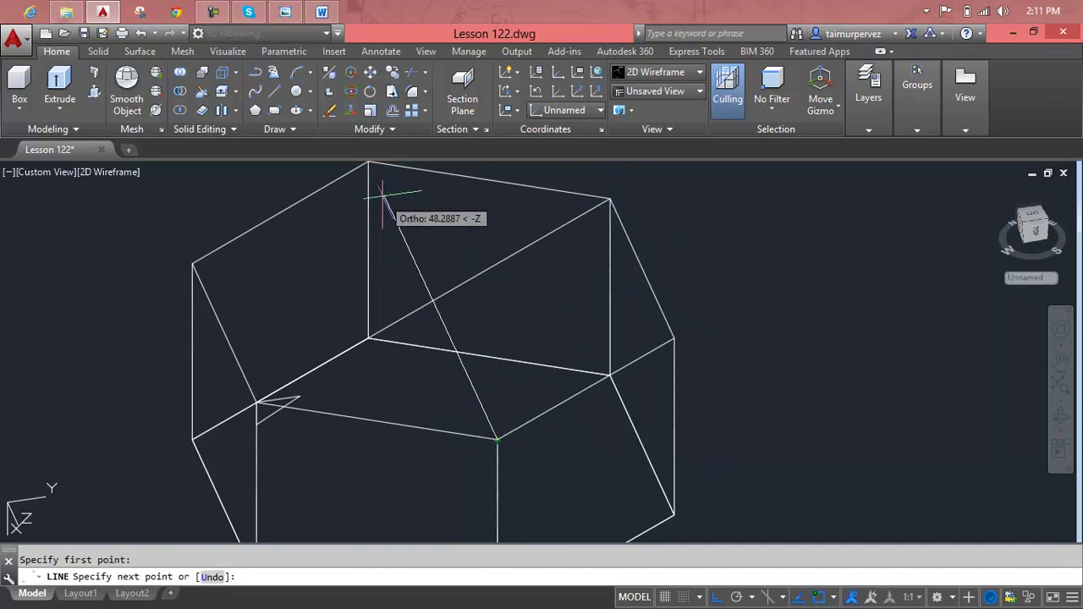
scroll(368, 178, "up", 2)
middle_click_drag(368, 186, 375, 245)
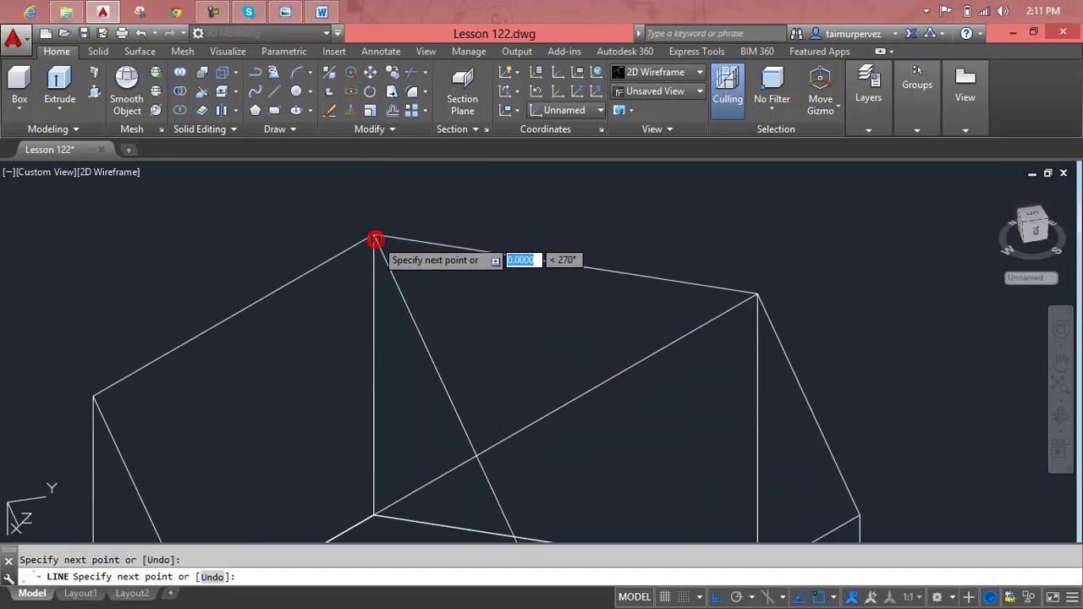
scroll(380, 256, "down", 3)
left_click(381, 255)
Add more construction lines from hex vertices to the diagonals' intersection and opposite vertices.
key("Return")
key("Return")
left_click(307, 505)
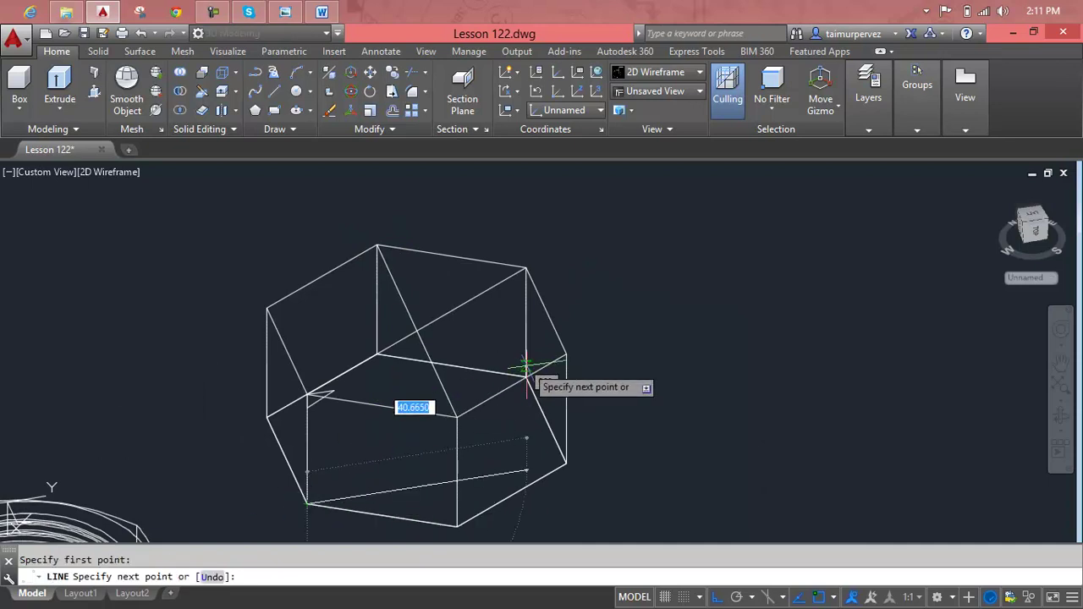
scroll(525, 389, "up", 5)
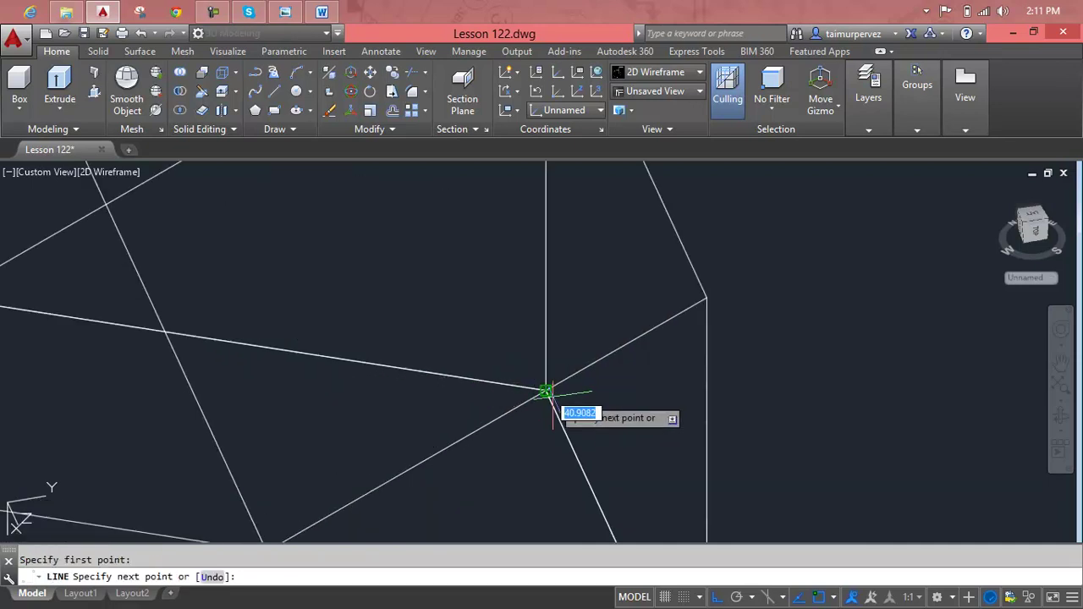
left_click(546, 390)
key("Return")
scroll(546, 390, "down", 5)
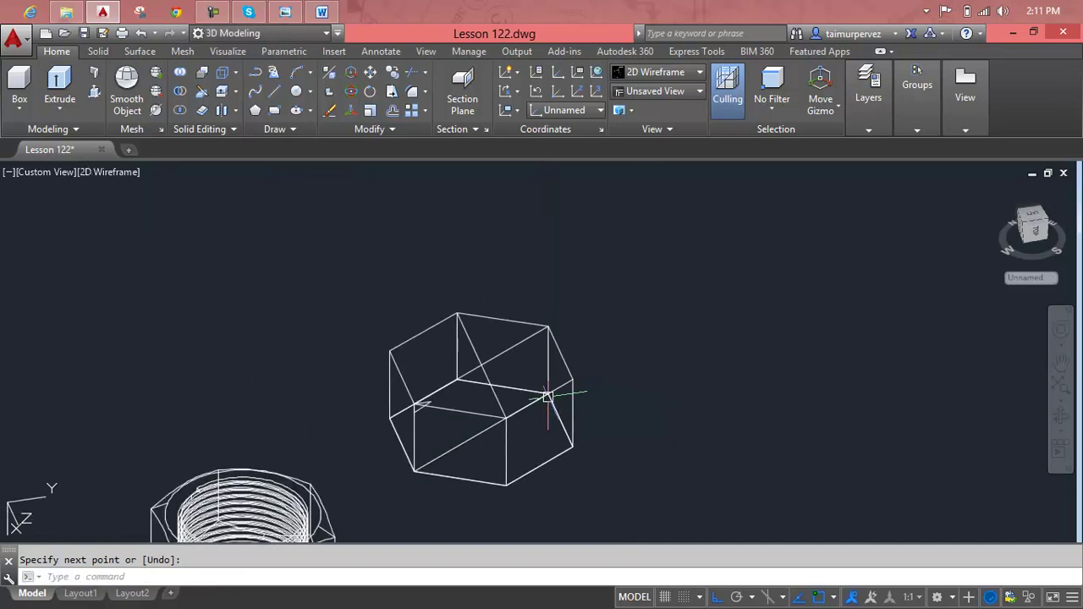
key("Return")
left_click(505, 484)
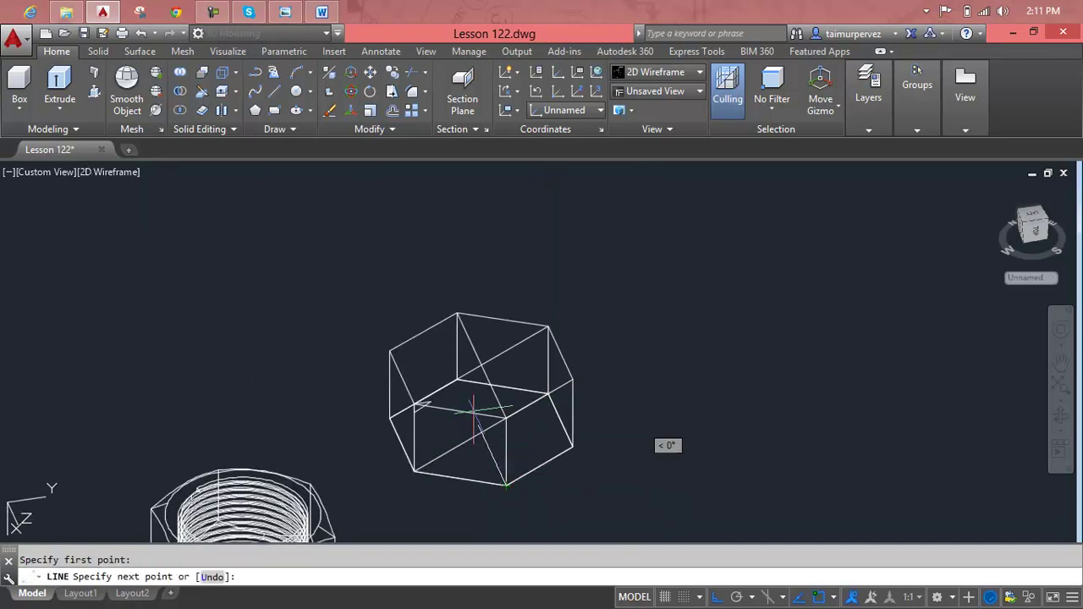
scroll(448, 368, "up", 5)
left_click(451, 472)
key("Return")
scroll(449, 465, "down", 5)
scroll(423, 339, "up", 2)
scroll(454, 324, "up", 2)
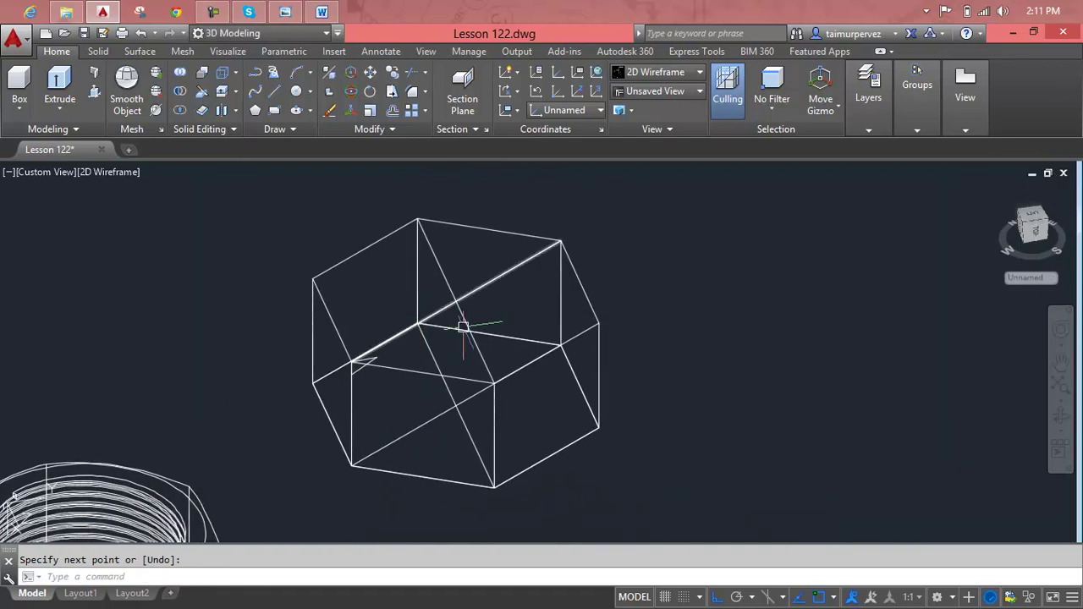
key("Escape")
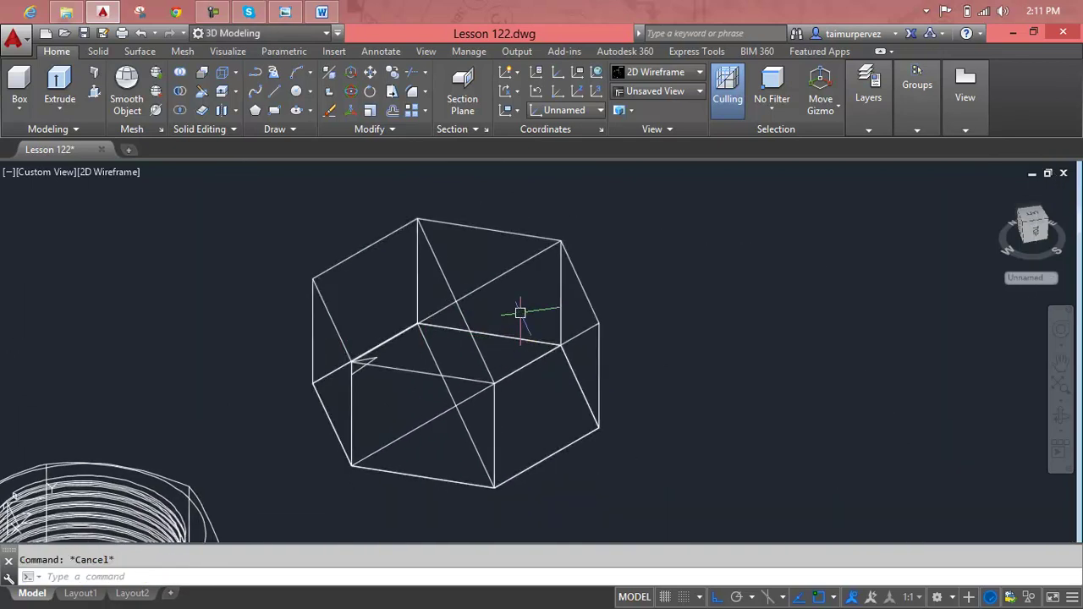
Draw the vertical axis line from the edge midpoint down to the diagonals' crossing.
type("l")
key("Return")
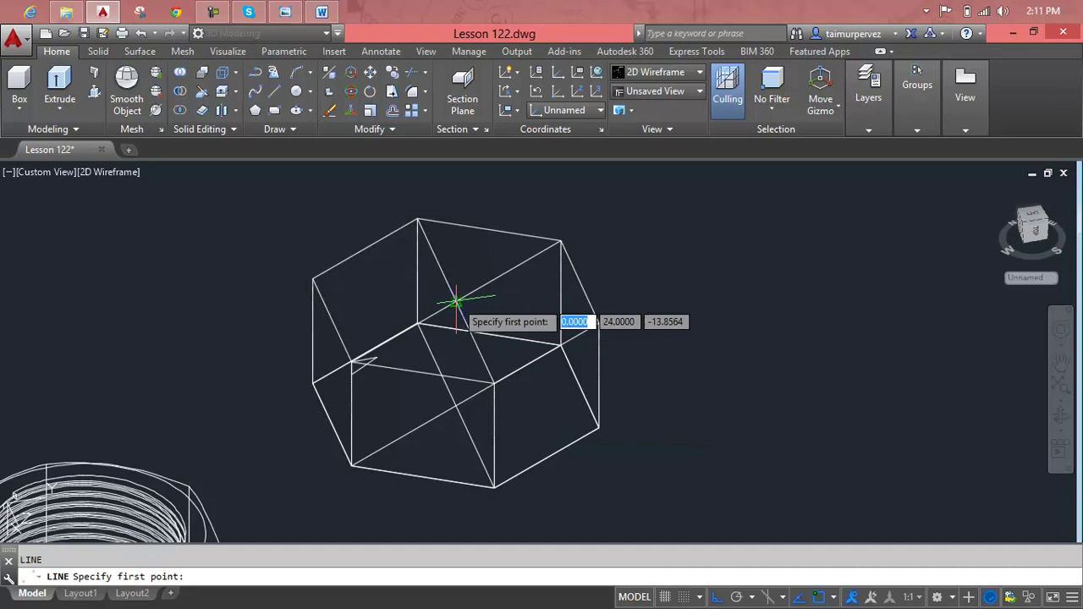
left_click(455, 302)
scroll(446, 405, "up", 3)
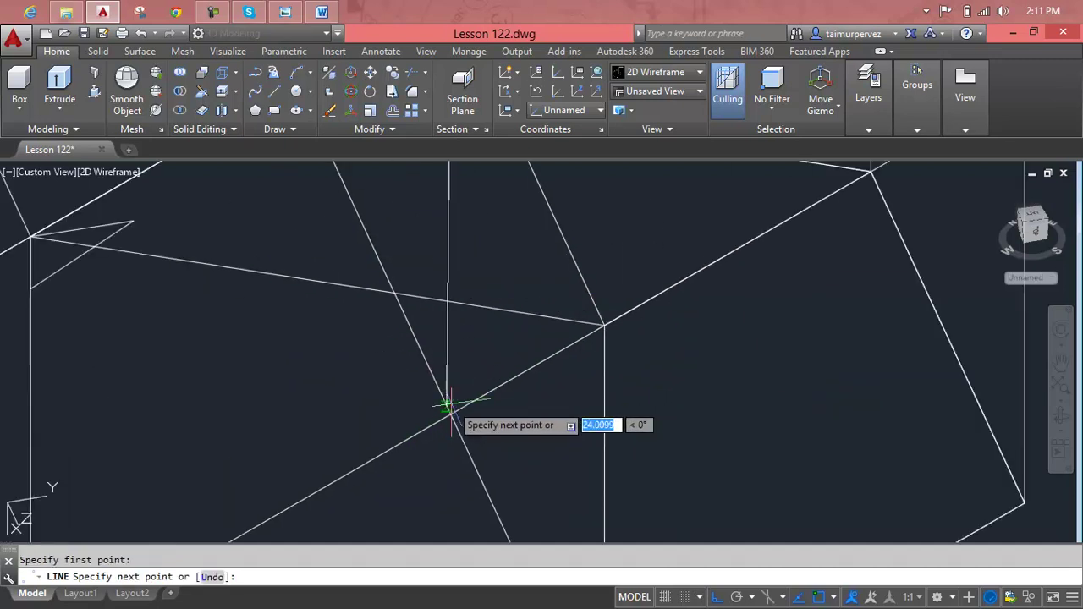
left_click(449, 407)
key("Return")
scroll(499, 368, "down", 2)
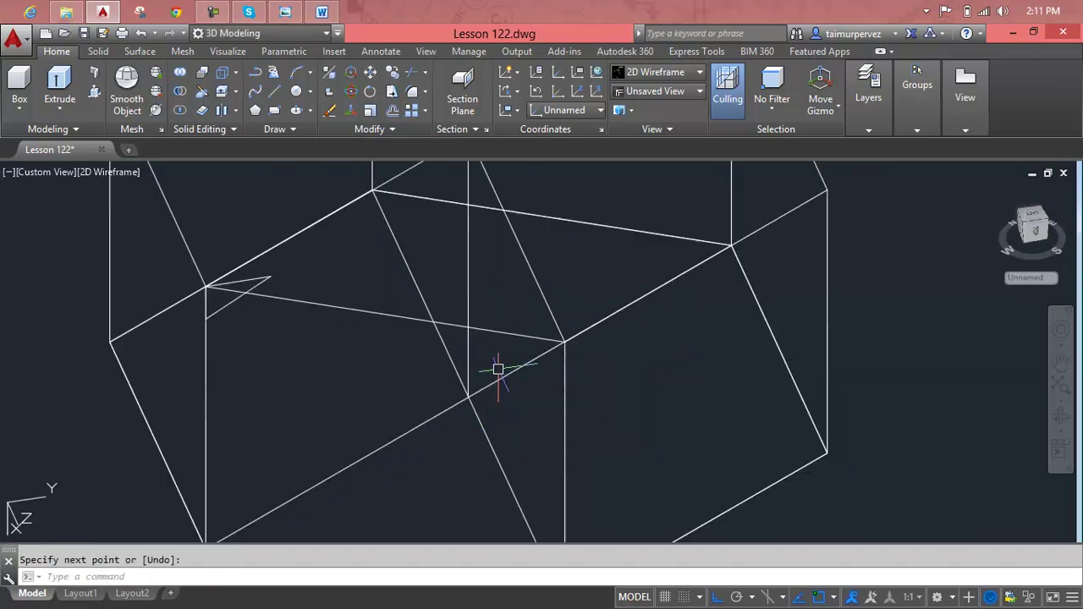
key("Escape")
Erase the diagonal construction lines, leaving only the vertical axis.
left_click(509, 371)
key("Delete")
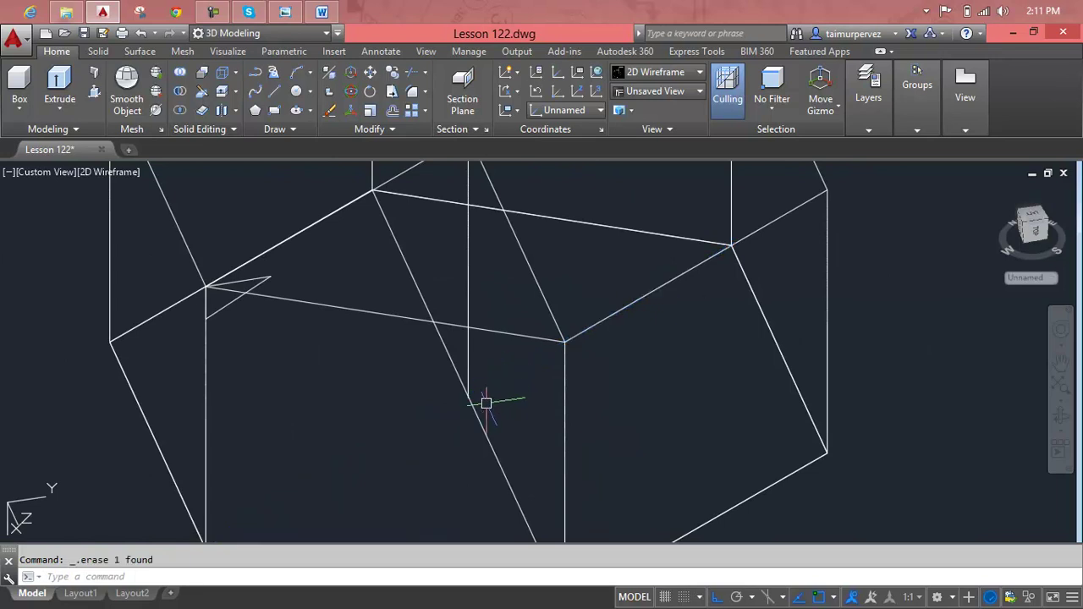
left_click(485, 416)
left_click(481, 431)
key("Delete")
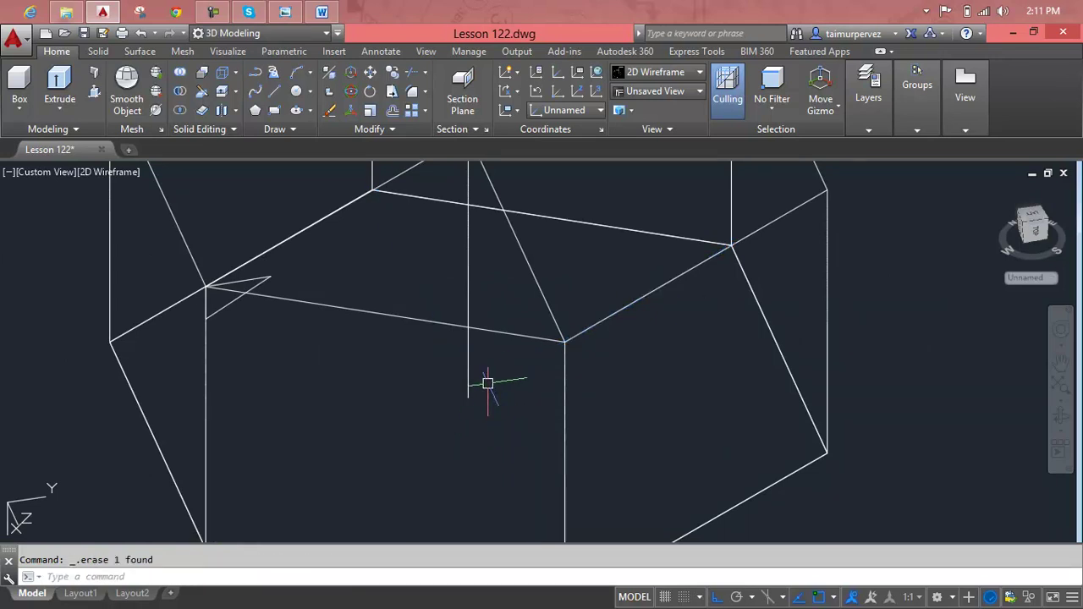
scroll(505, 339, "down", 2)
scroll(501, 338, "down", 3)
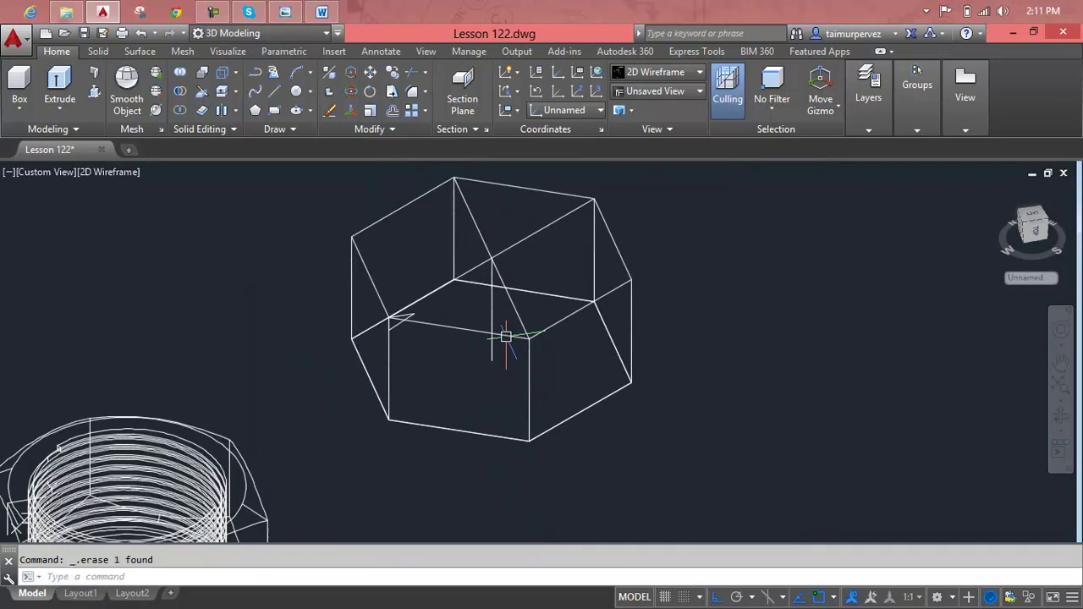
left_click(483, 222)
left_click(466, 235)
key("Delete")
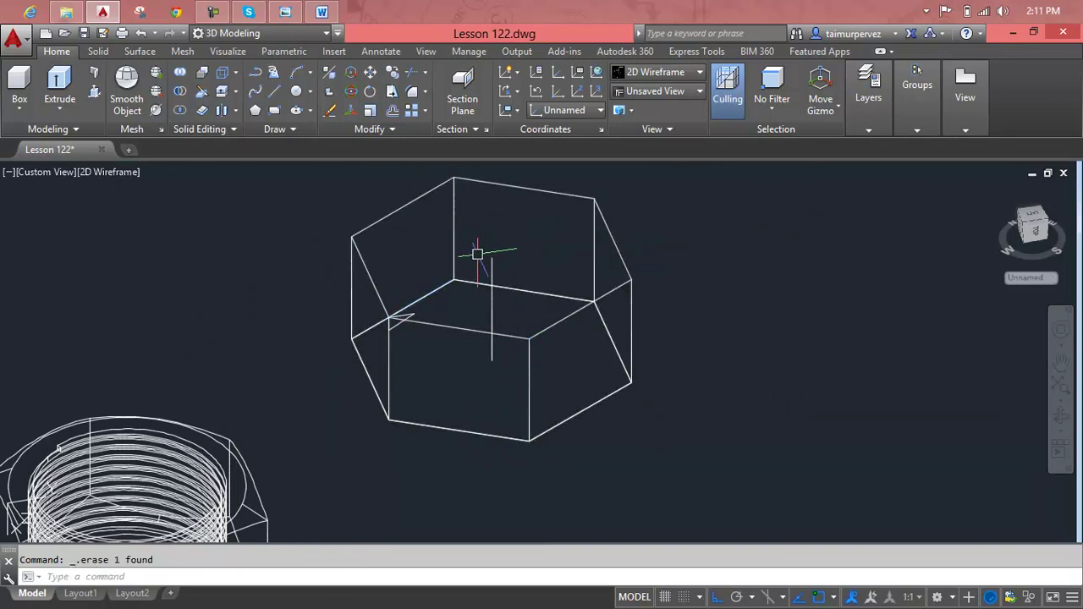
scroll(477, 254, "down", 1)
middle_click_drag(476, 245, 435, 271)
scroll(428, 285, "up", 4)
Revolve the triangular profile a full 360° about the vertical line into a chamfer ring.
scroll(428, 286, "up", 2)
key("Escape")
left_click(59, 108)
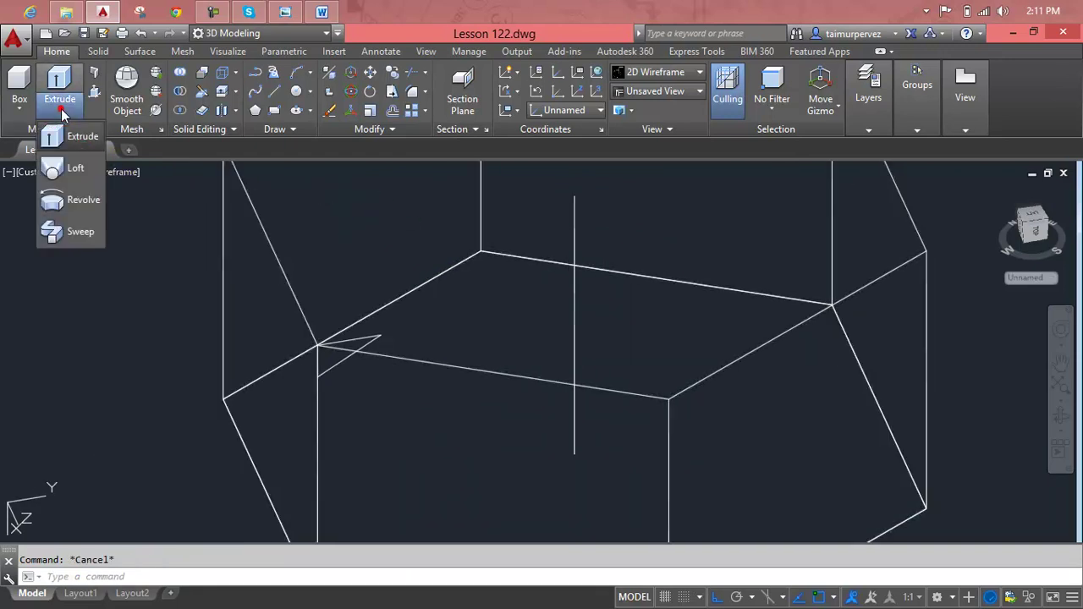
left_click(74, 207)
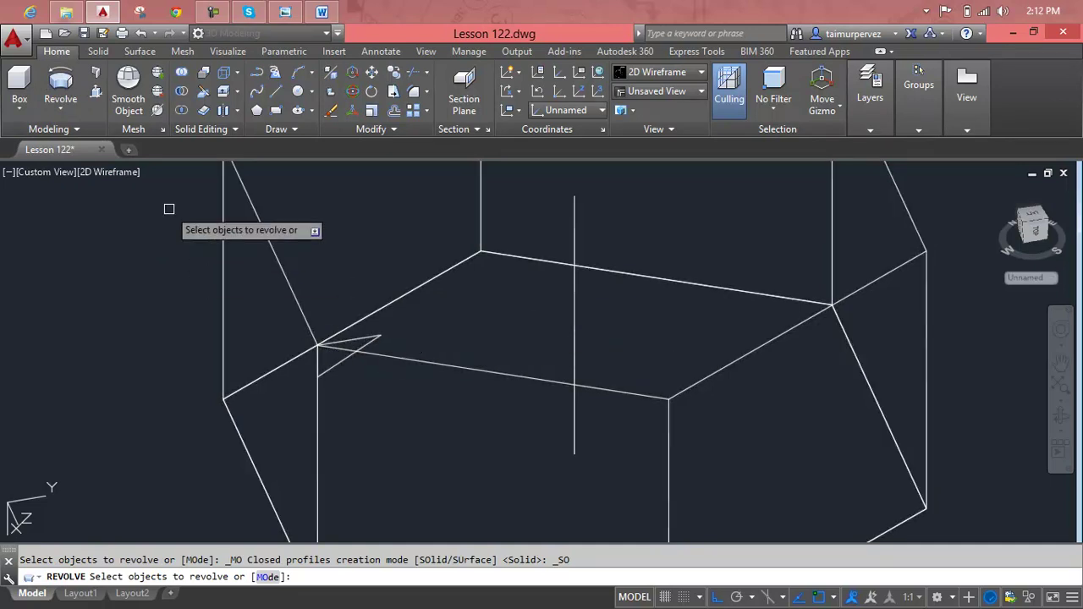
left_click(373, 339)
key("Return")
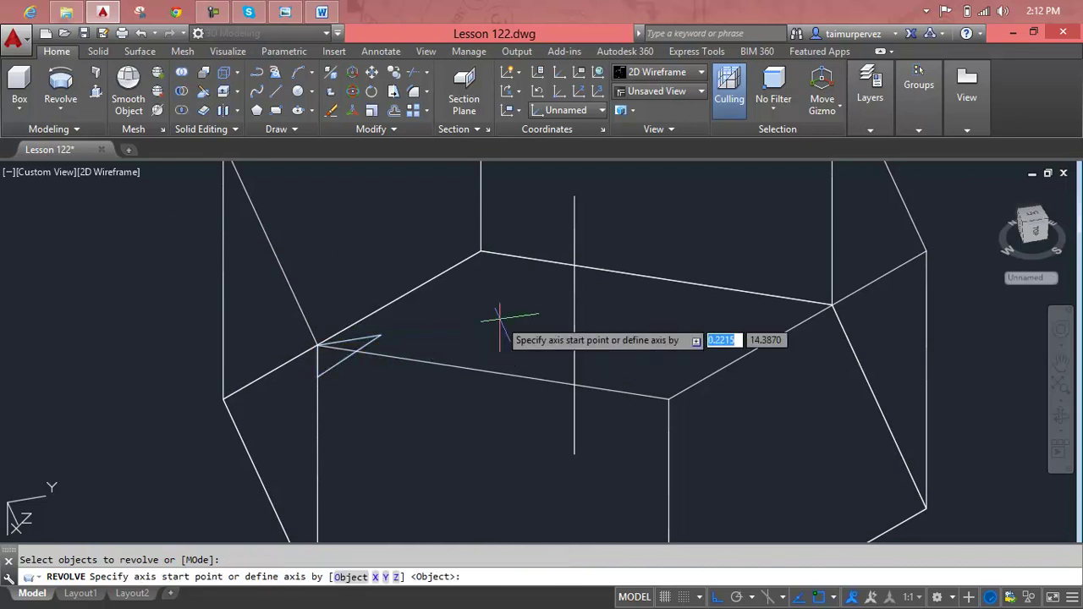
left_click(574, 195)
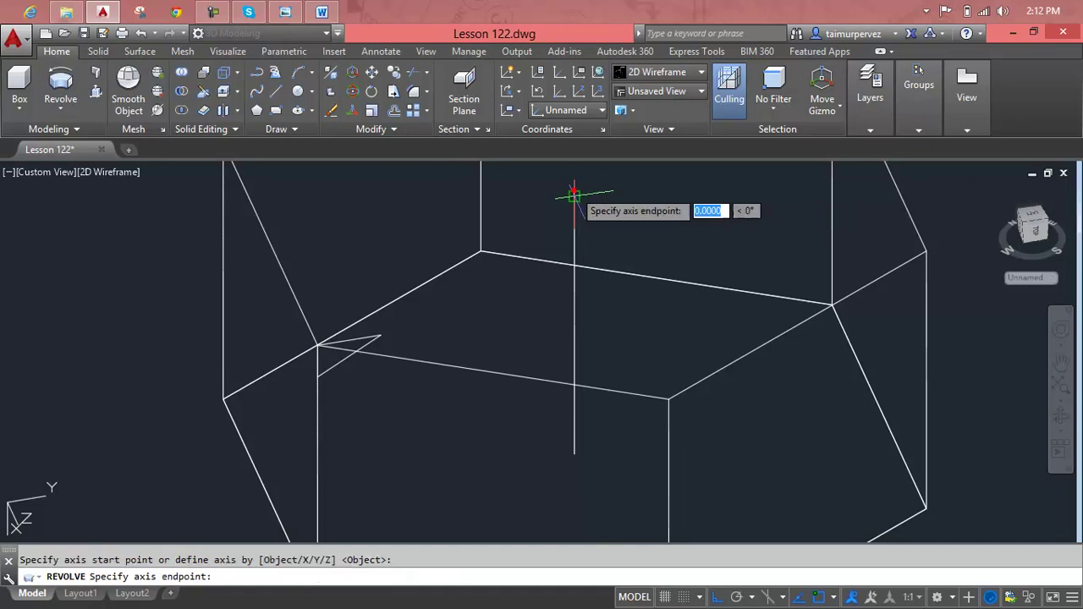
left_click(574, 455)
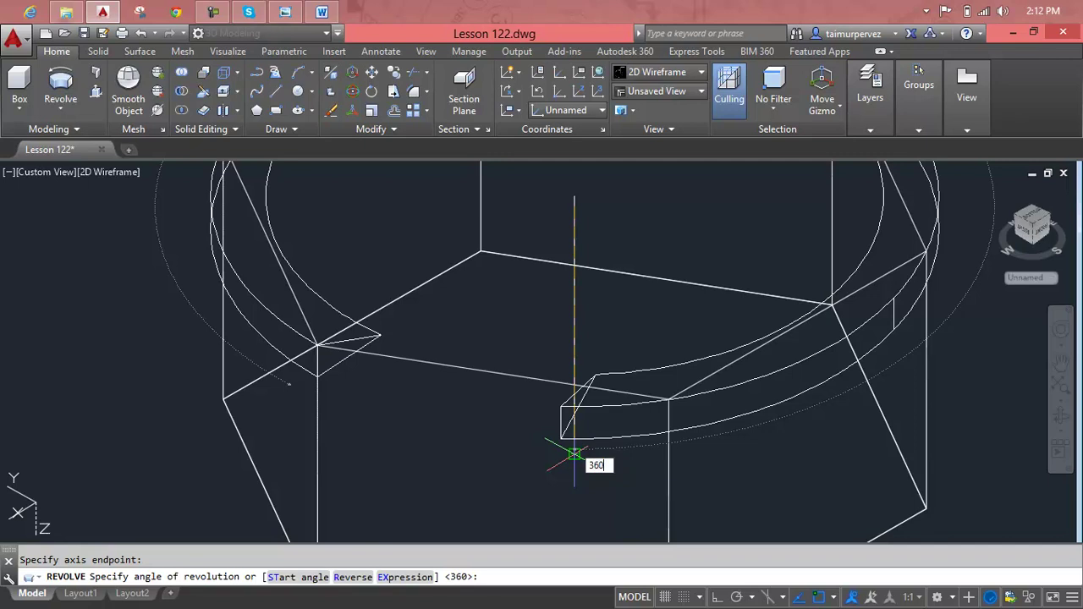
key("Return")
scroll(573, 443, "down", 2)
scroll(573, 442, "down", 3)
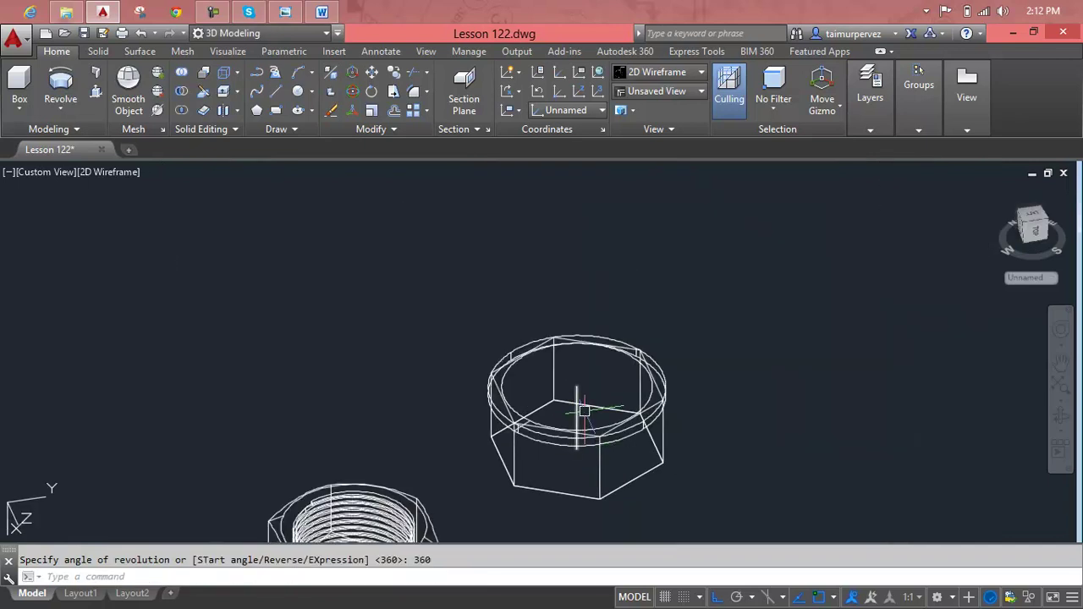
scroll(583, 411, "up", 5)
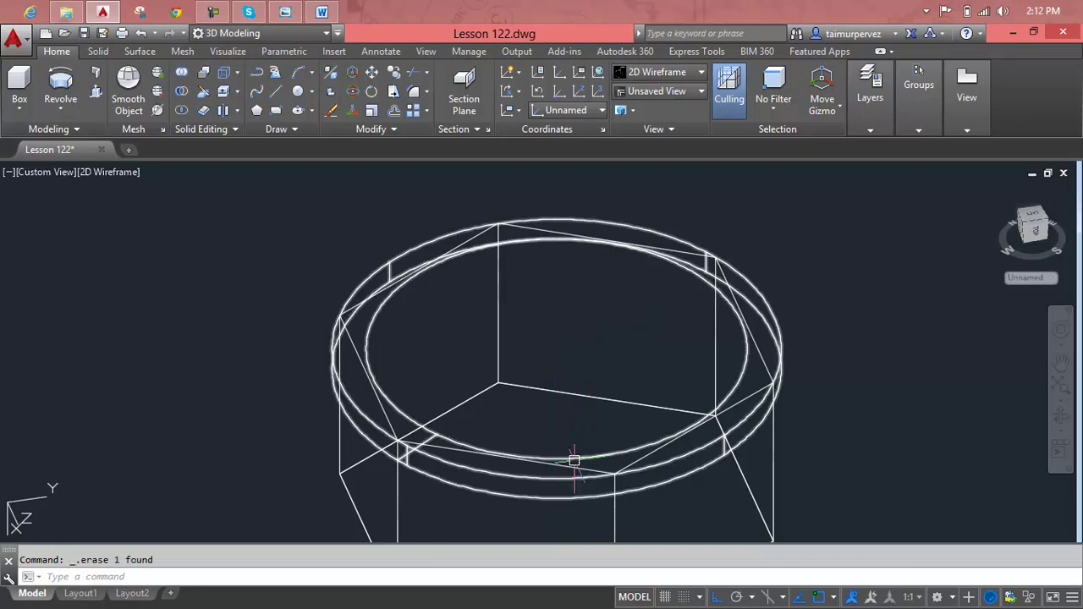
key("Escape")
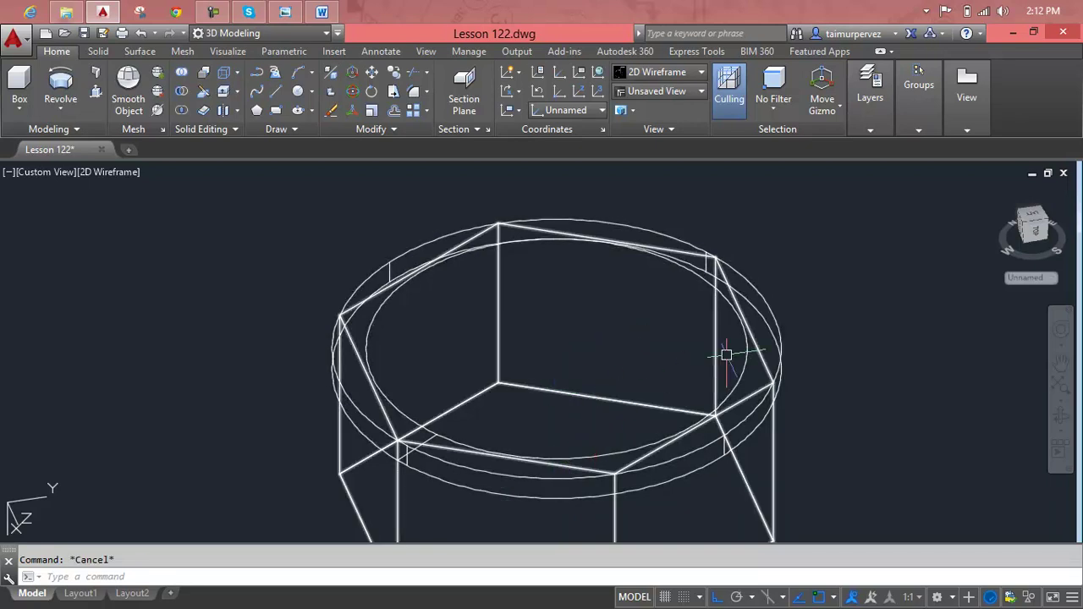
Switch the visual style to Realistic and centre the bolt head in view.
left_click(702, 73)
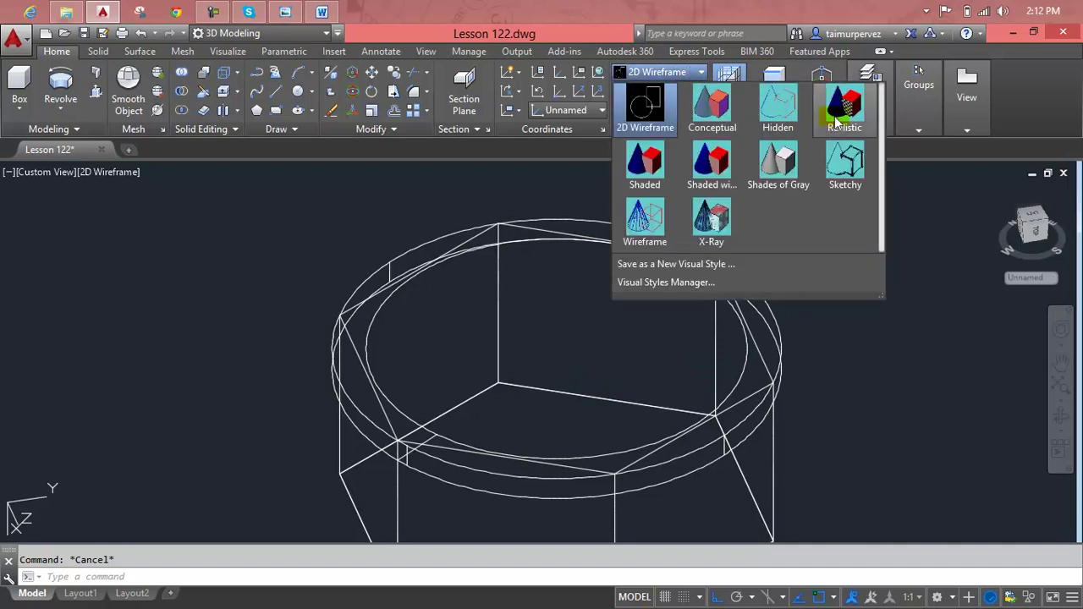
left_click(836, 119)
middle_click_drag(584, 347, 625, 277)
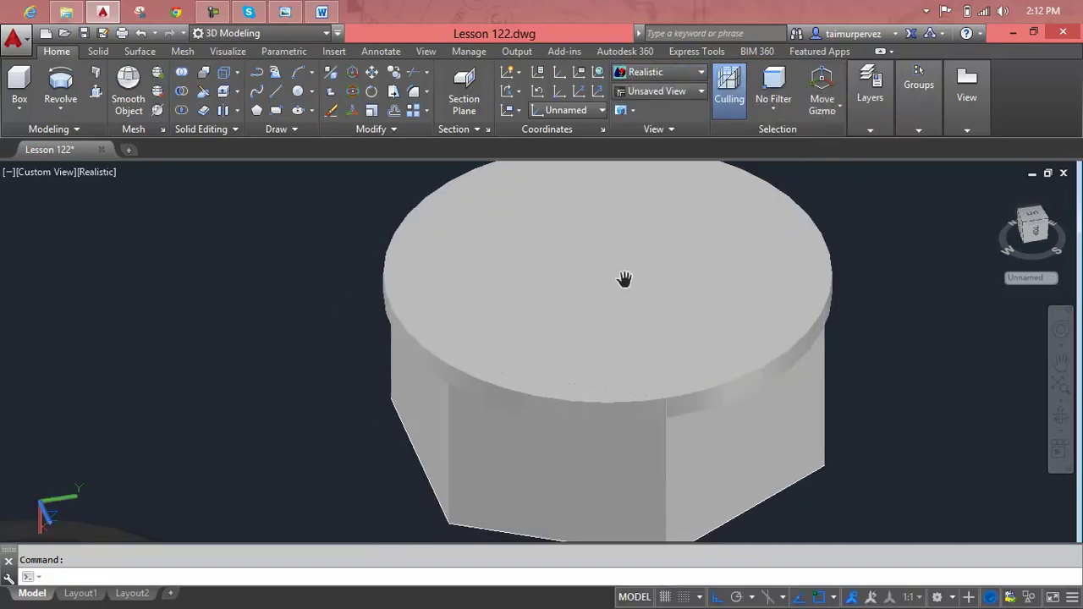
key("Escape")
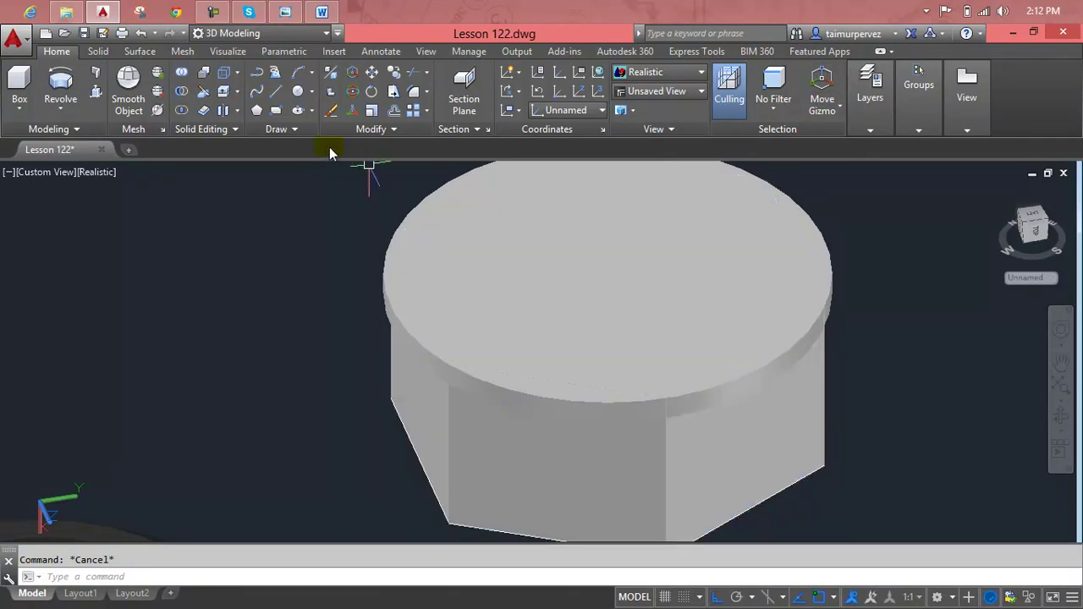
Make a first subtraction attempt, picking the hex prism and a solid to remove.
left_click(222, 112)
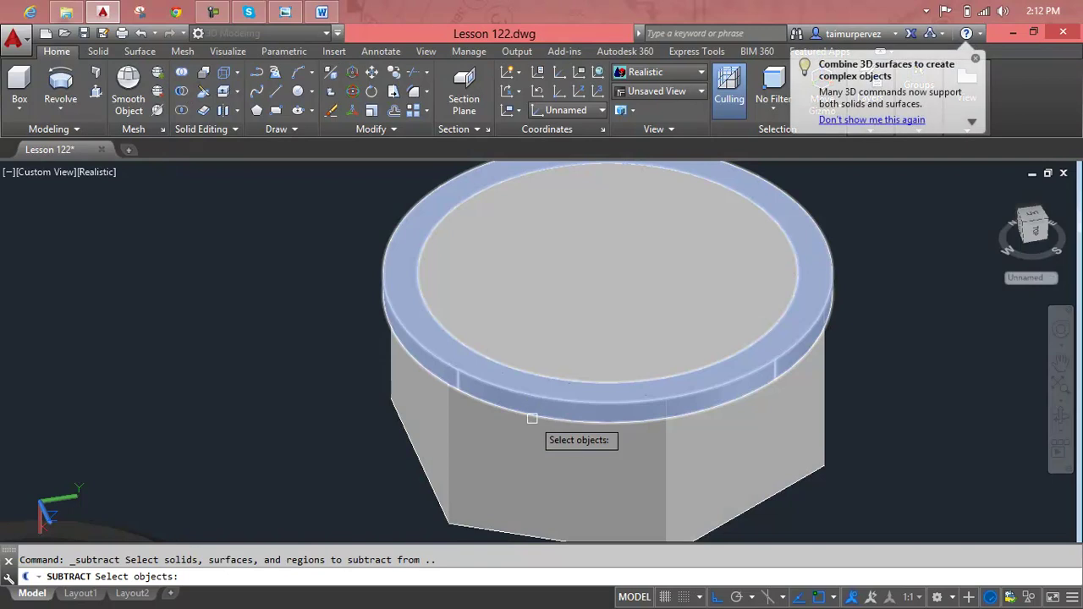
left_click(532, 457)
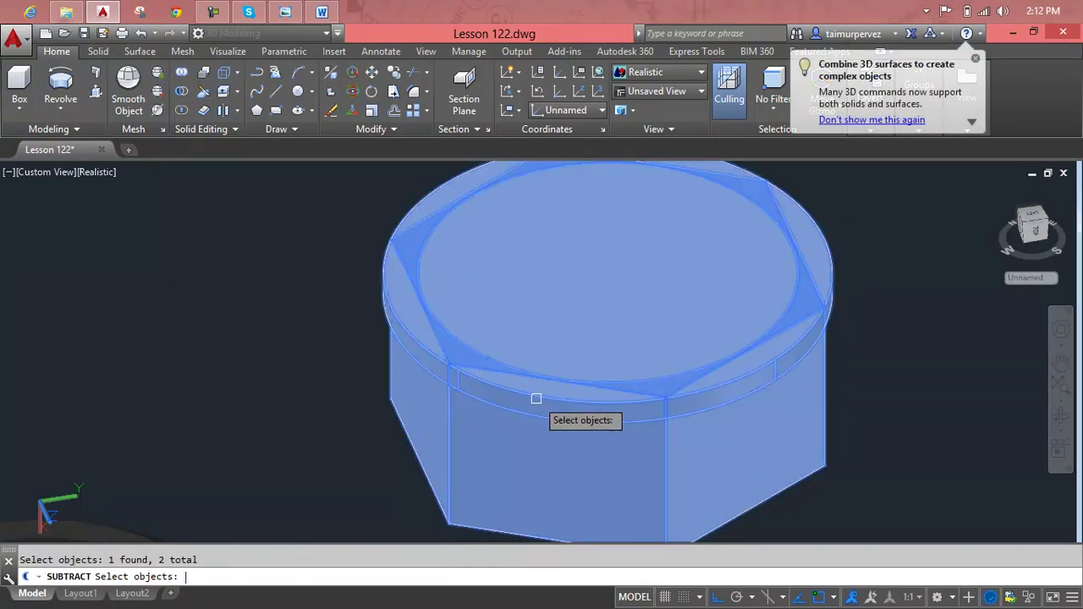
key("Return")
left_click(537, 440)
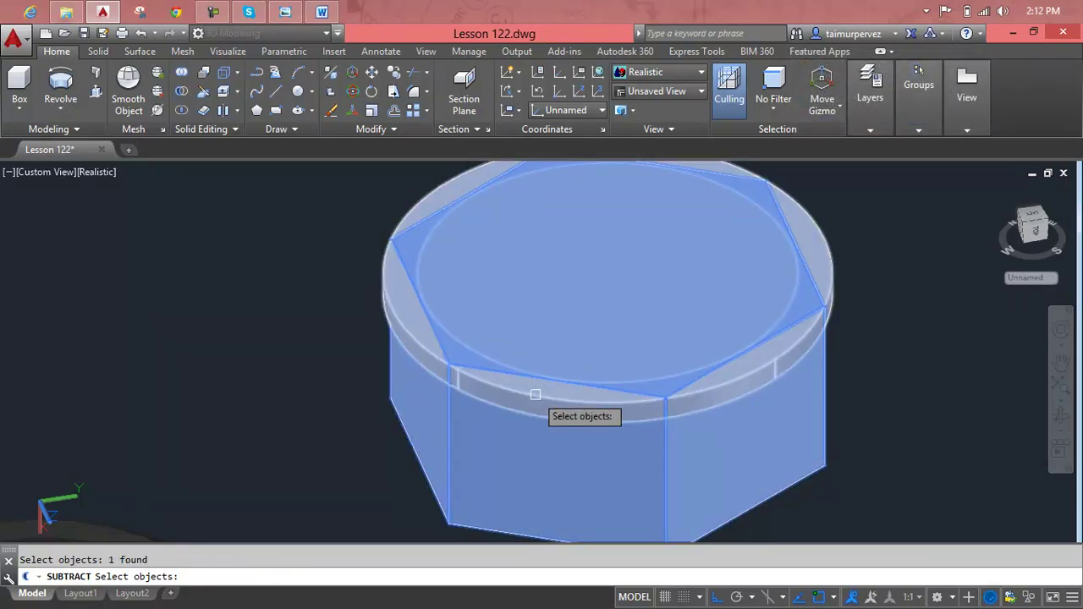
key("Return")
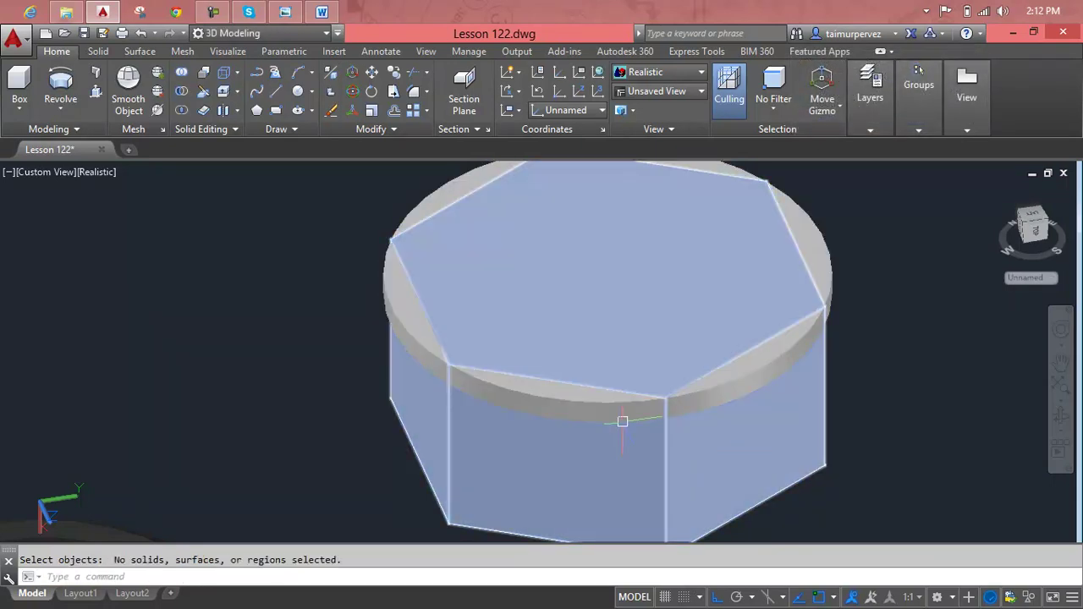
left_click(618, 418)
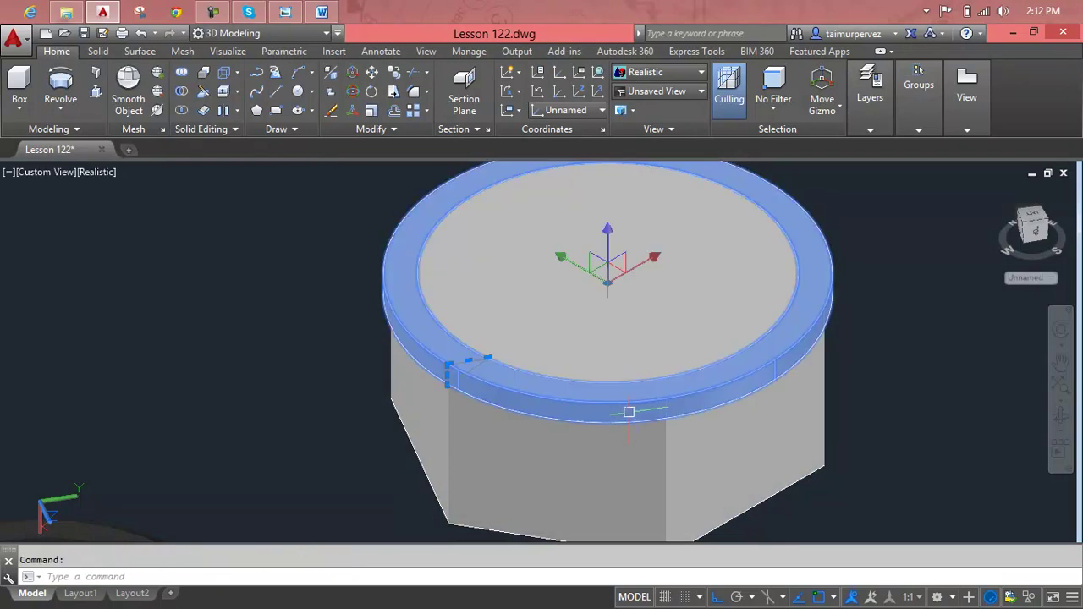
key("Escape")
Subtract the revolved ring from the hex prism with SU, chamfering the head's top edges.
type("su")
key("Return")
left_click(740, 436)
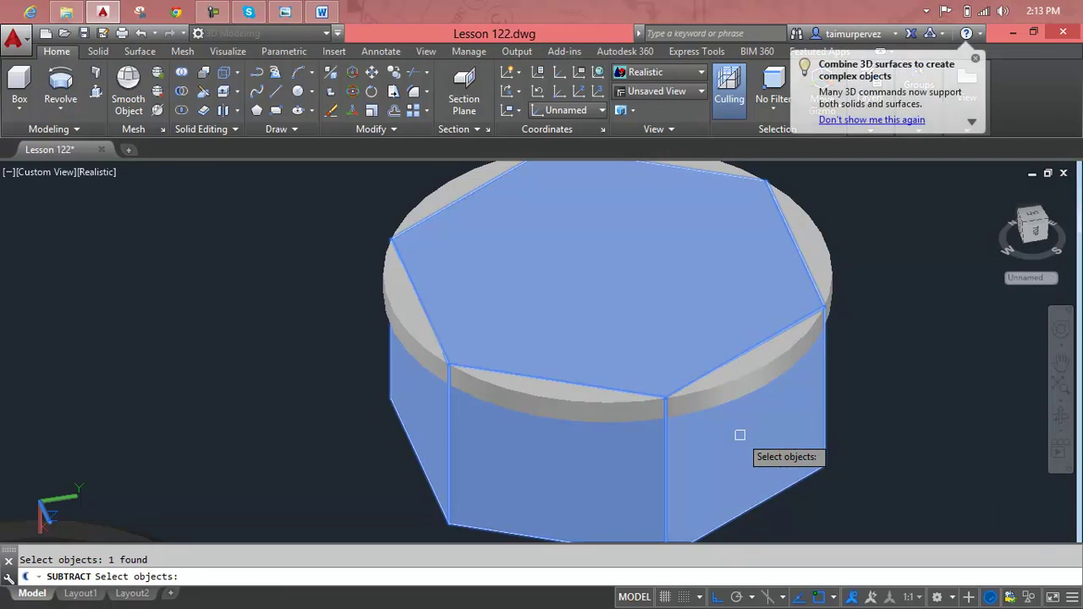
key("Return")
left_click(590, 410)
key("Return")
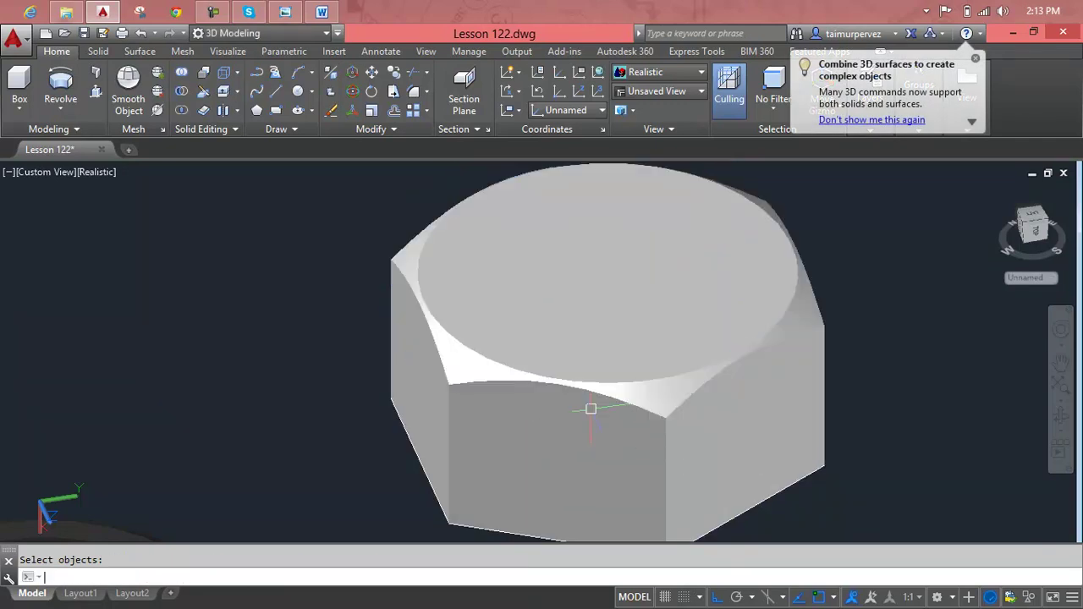
scroll(573, 321, "down", 5)
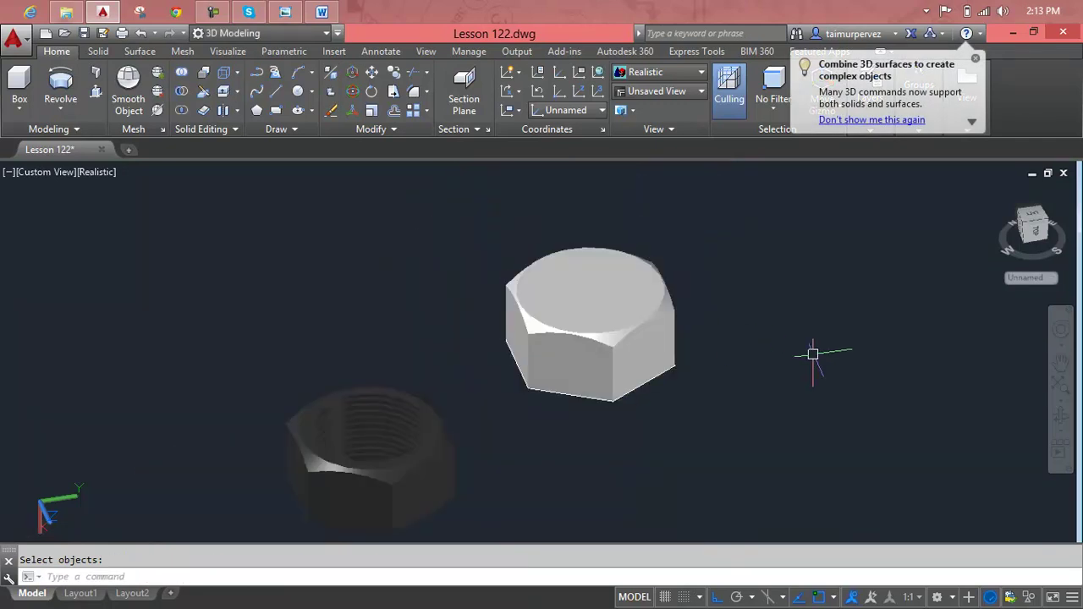
scroll(569, 310, "up", 5)
key("Escape")
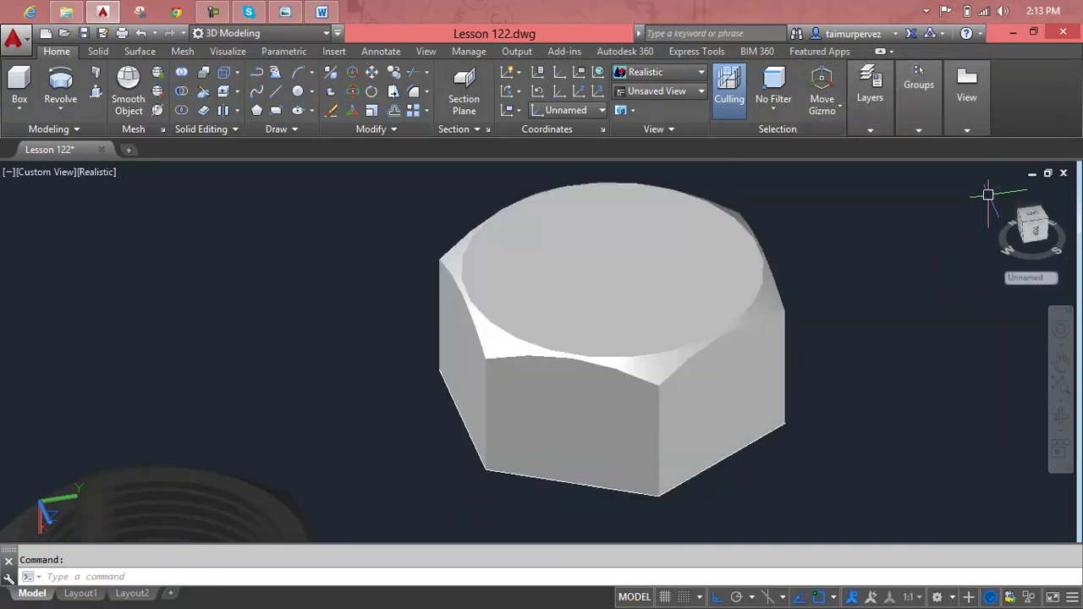
Switch to Top view, return home, then orbit to the bolt head's hexagonal underside.
left_click(47, 173)
left_click(53, 209)
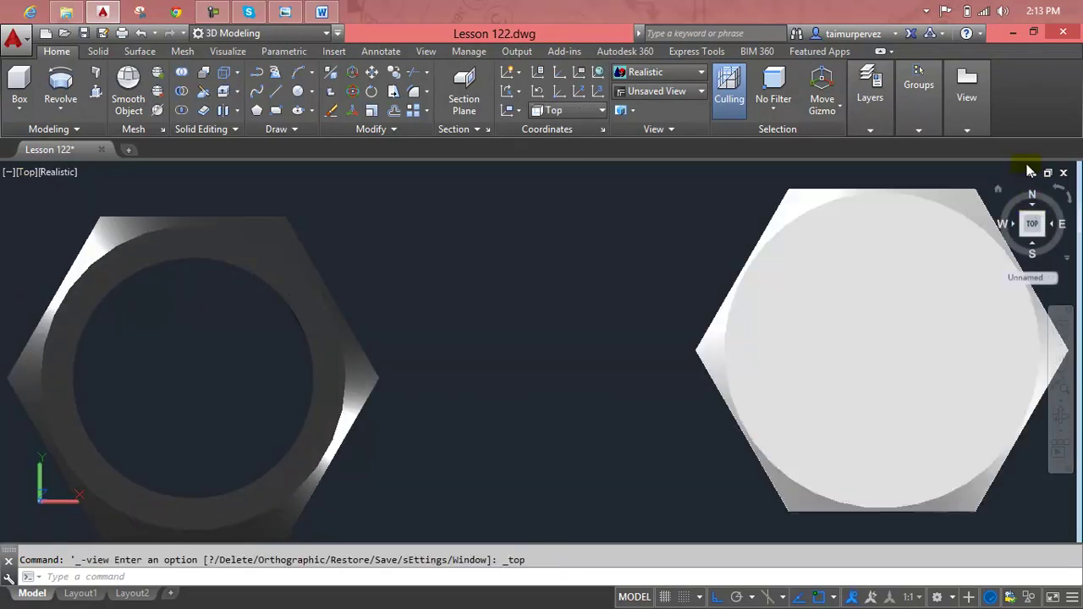
left_click(998, 191)
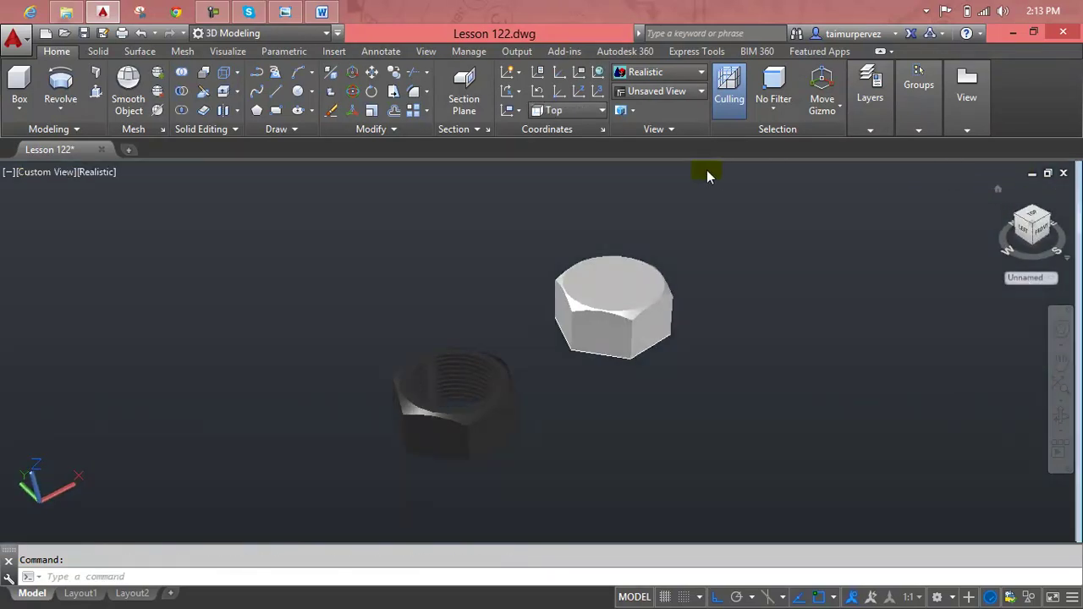
scroll(647, 327, "up", 3)
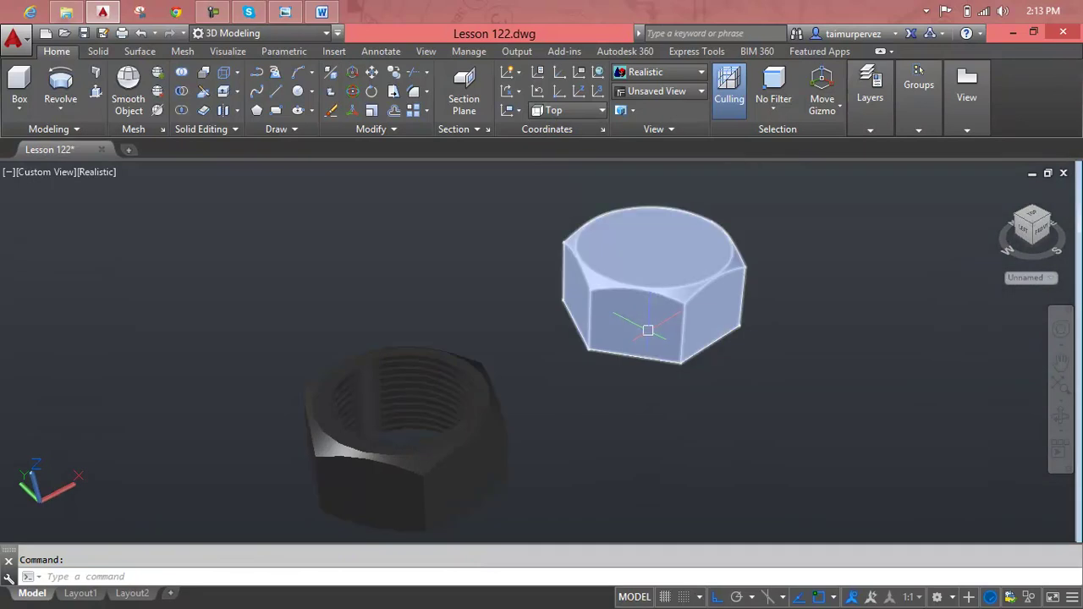
middle_click_drag(648, 326, 471, 373)
scroll(472, 373, "up", 2)
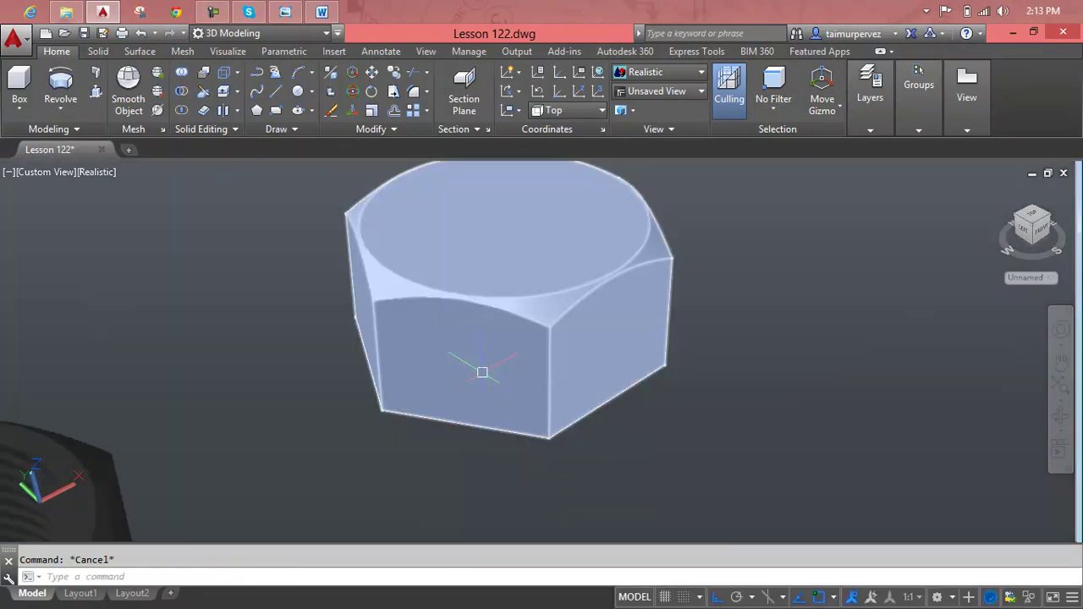
mouse_move(489, 413)
middle_mouse_down("shift")
mouse_move(573, 189)
mouse_move(554, 248)
middle_mouse_up("shift")
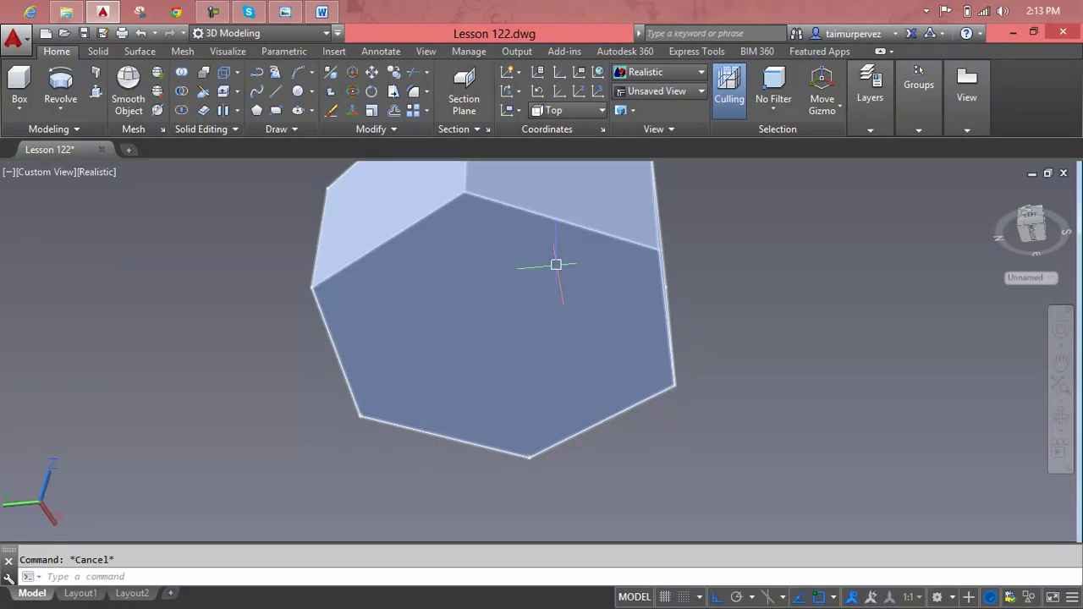
type("c")
key("Return")
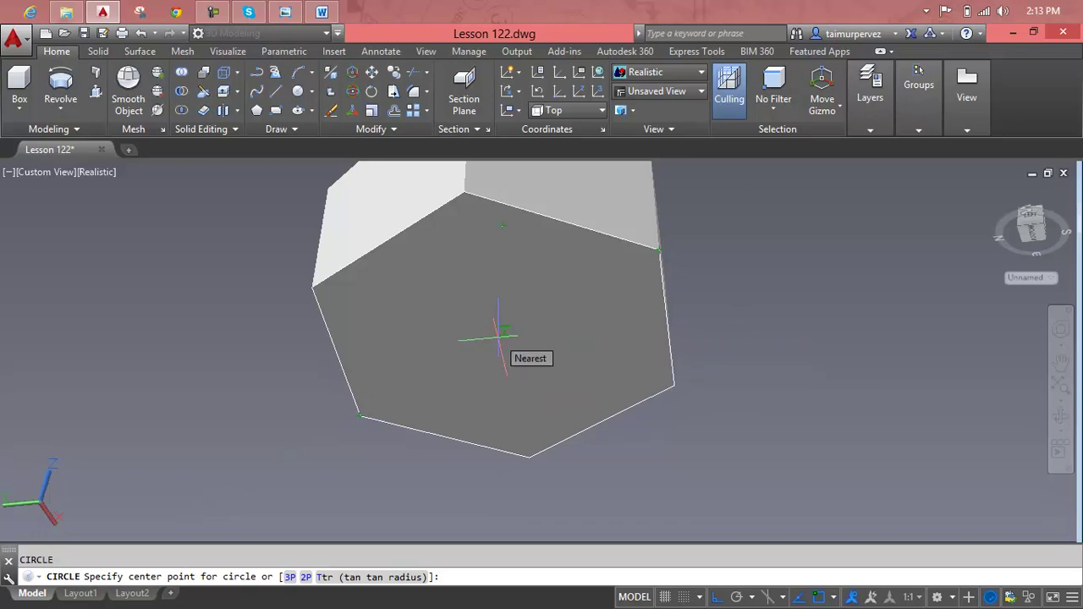
Draw two diagonal lines between opposite corners of the hexagonal face.
scroll(500, 338, "up", 1)
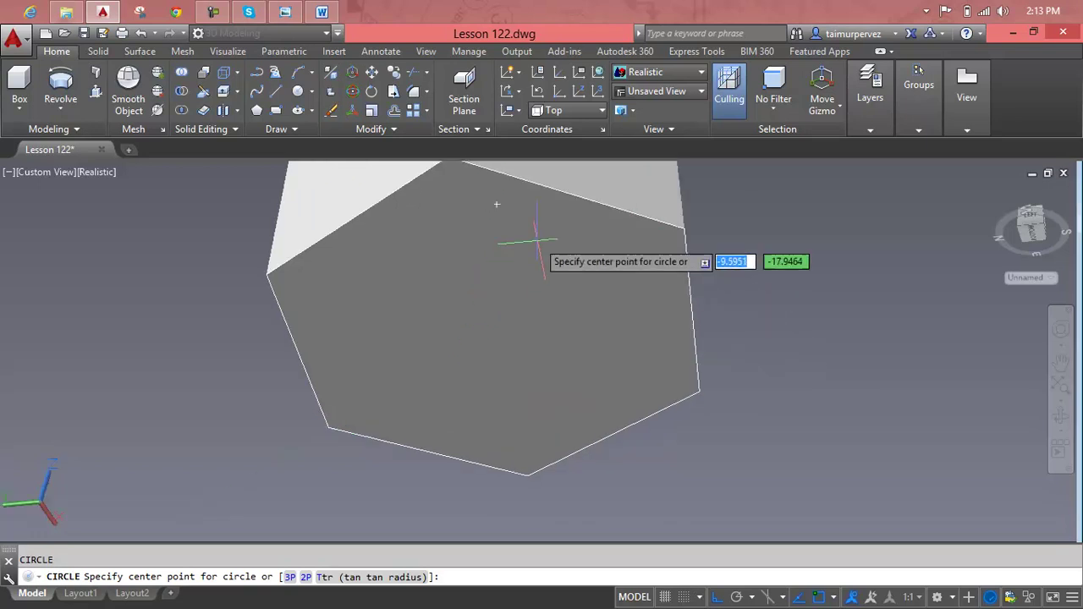
key("Escape")
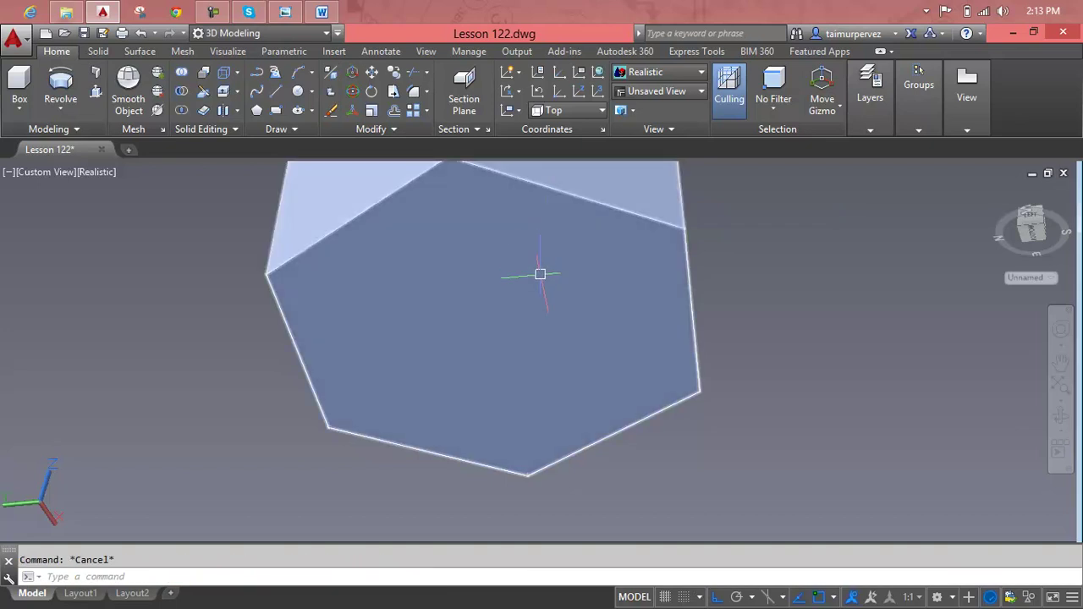
type("l")
key("Return")
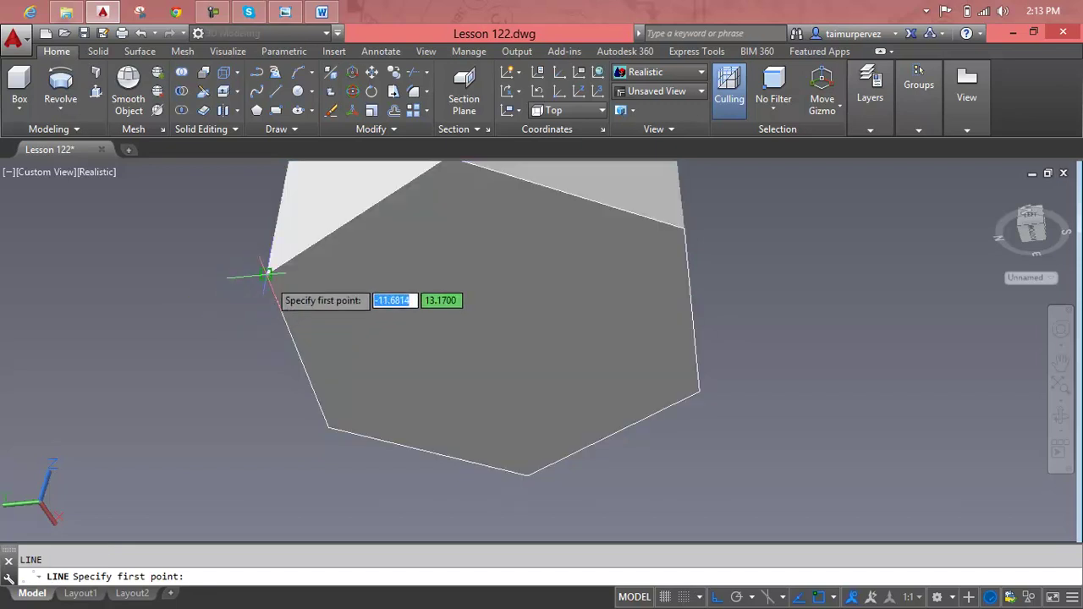
left_click(267, 274)
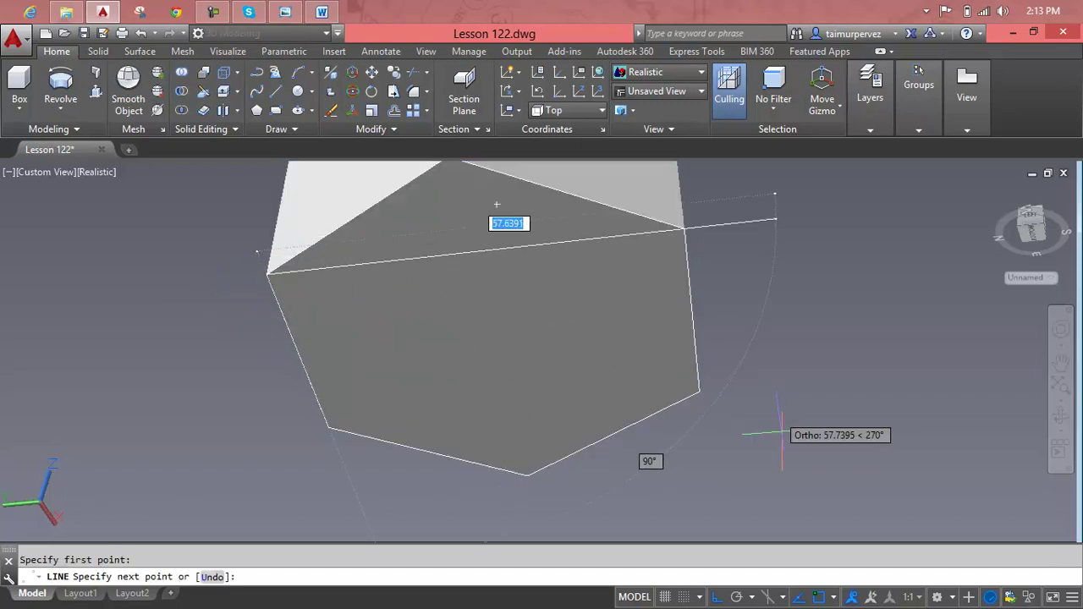
left_click(696, 387)
key("Return")
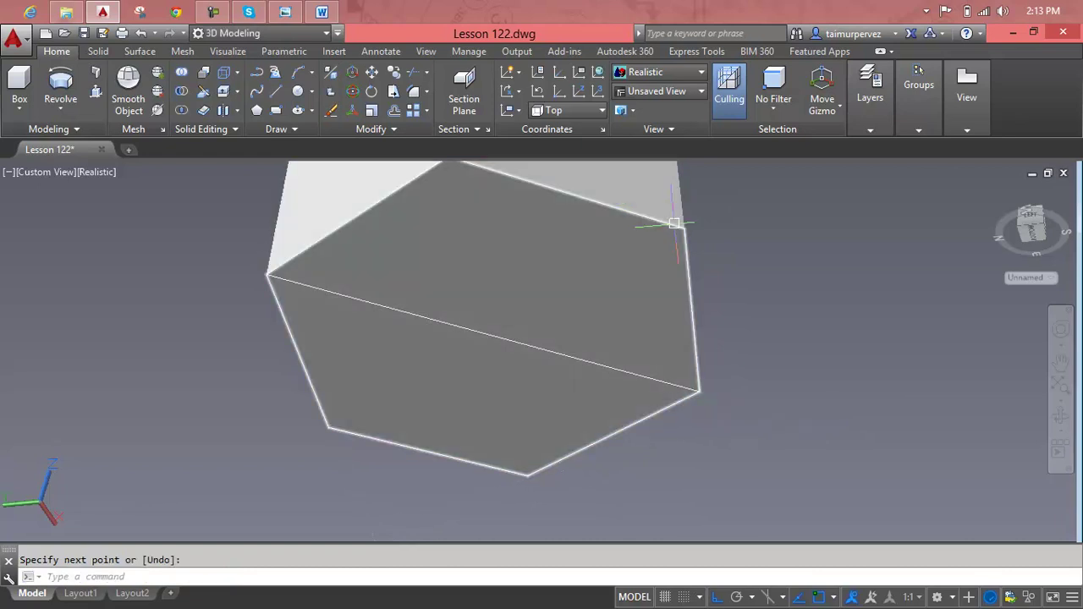
key("Return")
left_click(682, 228)
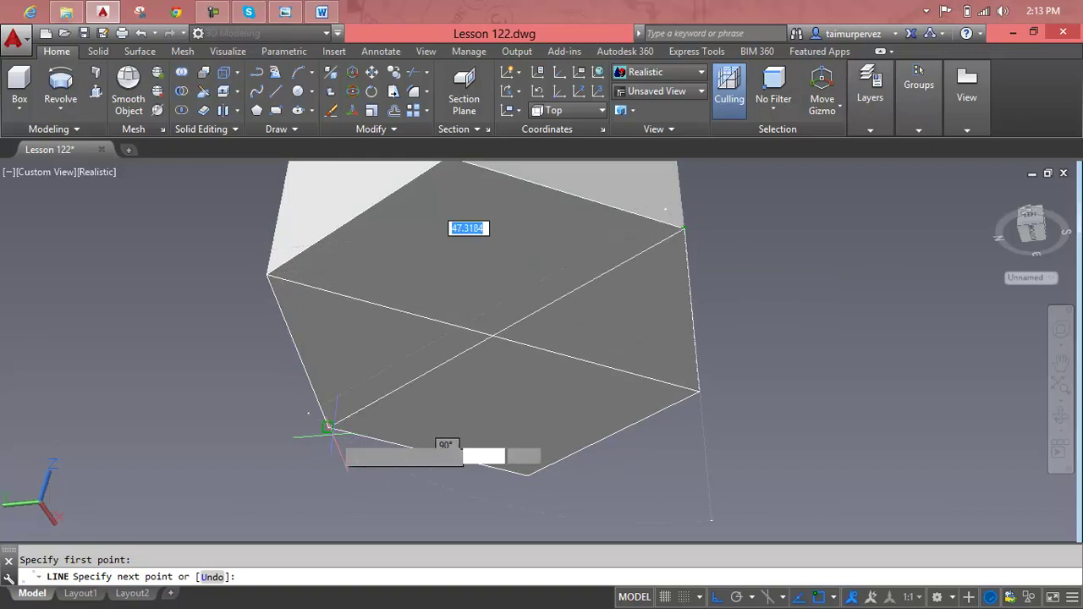
left_click(330, 434)
key("Return")
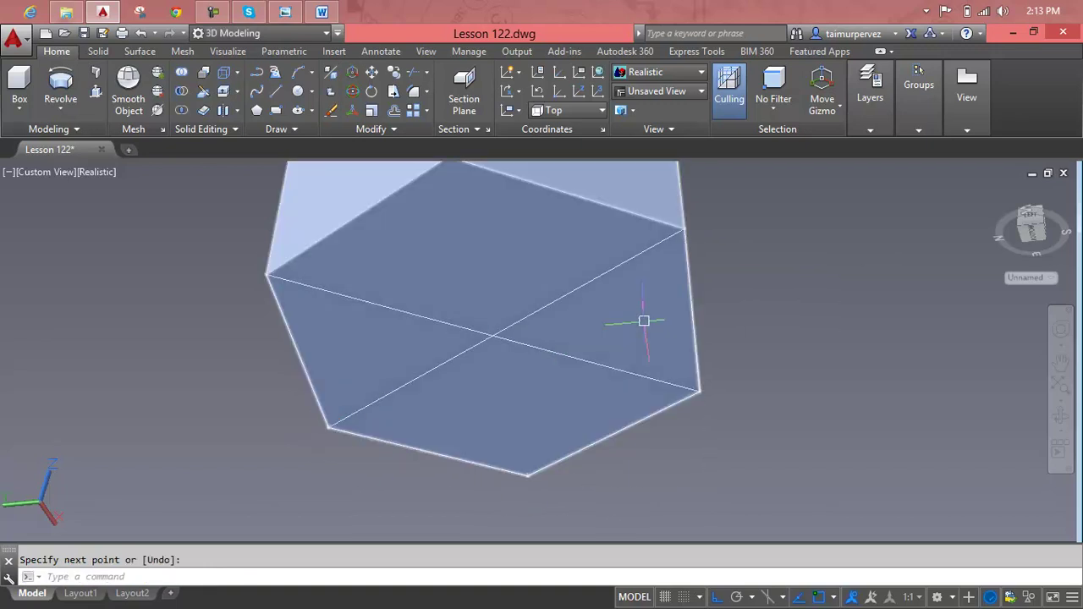
key("Escape")
Draw a radius-15 circle centred where the diagonals cross.
type("c")
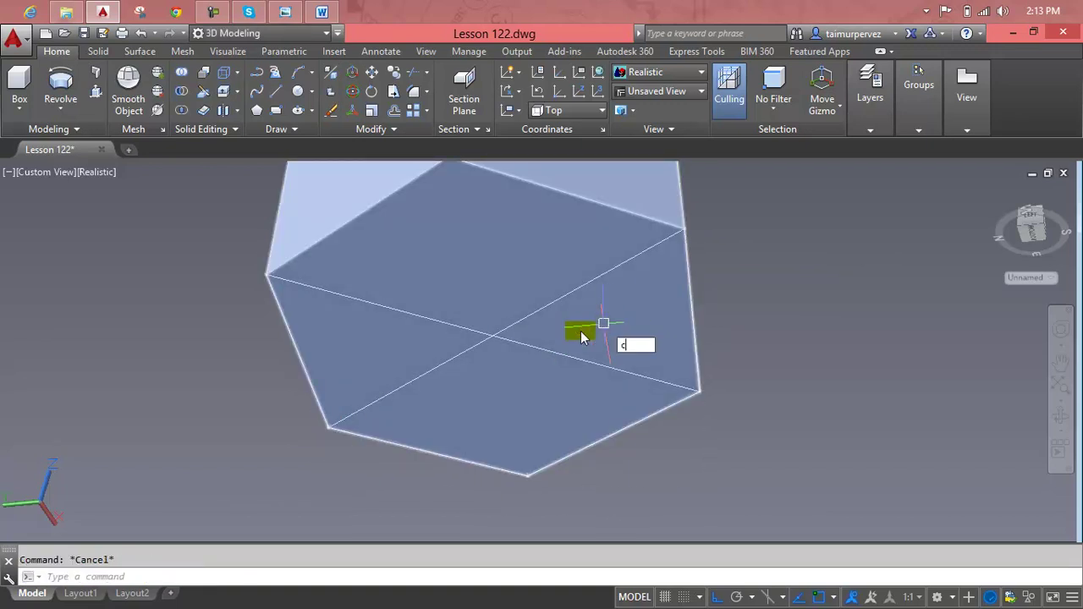
key("Return")
scroll(491, 336, "up", 2)
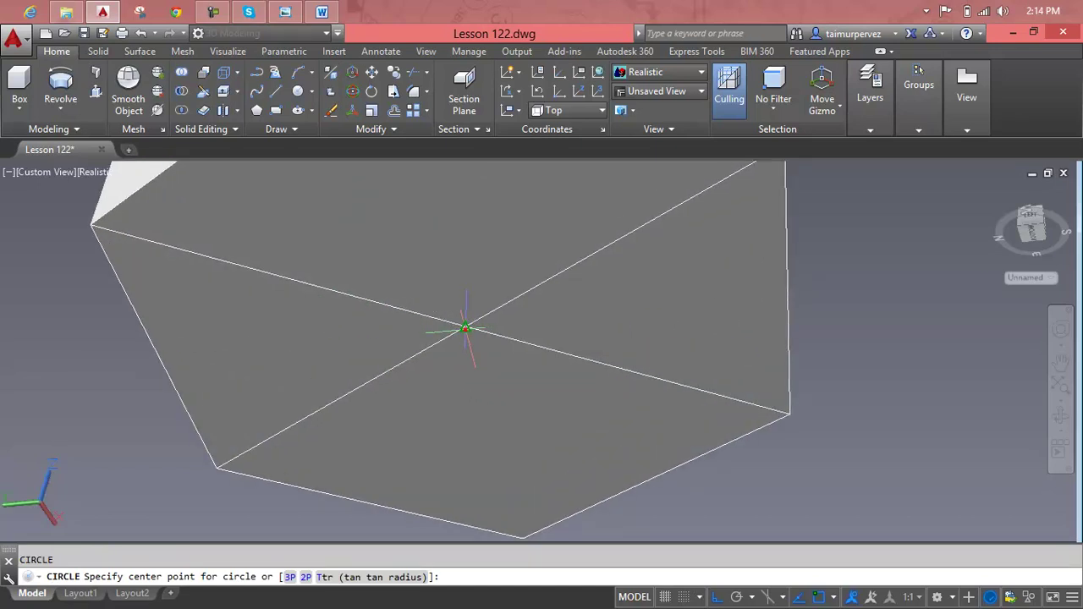
left_click(466, 327)
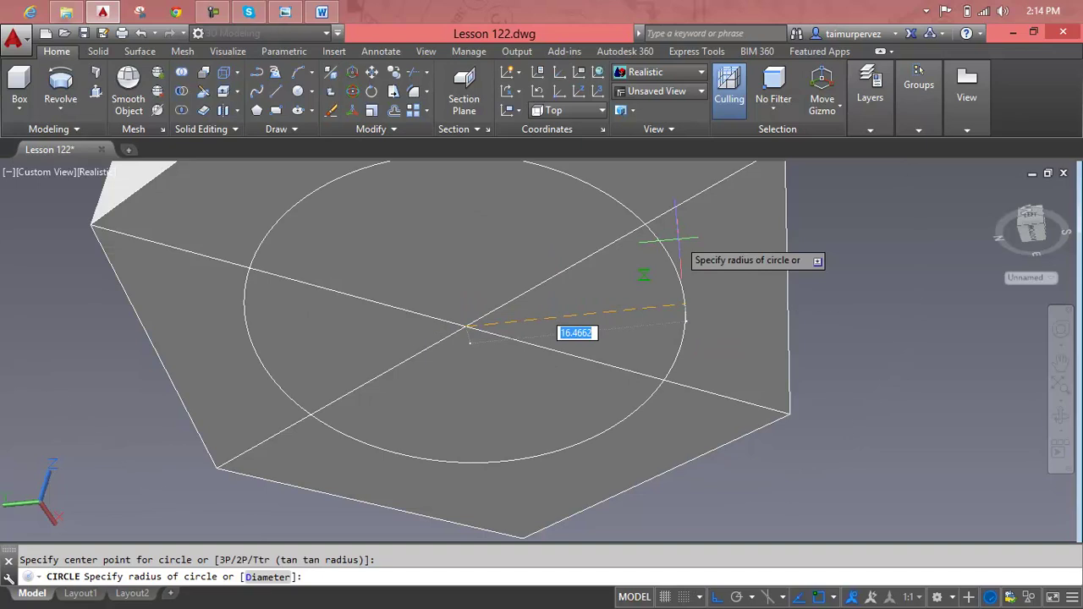
scroll(677, 237, "down", 2)
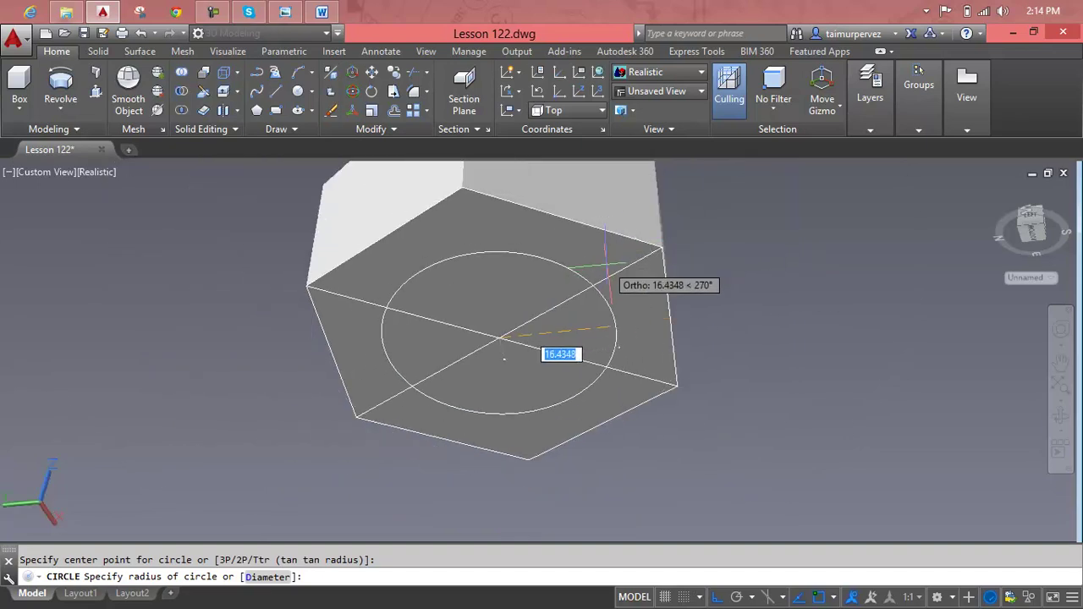
type("15")
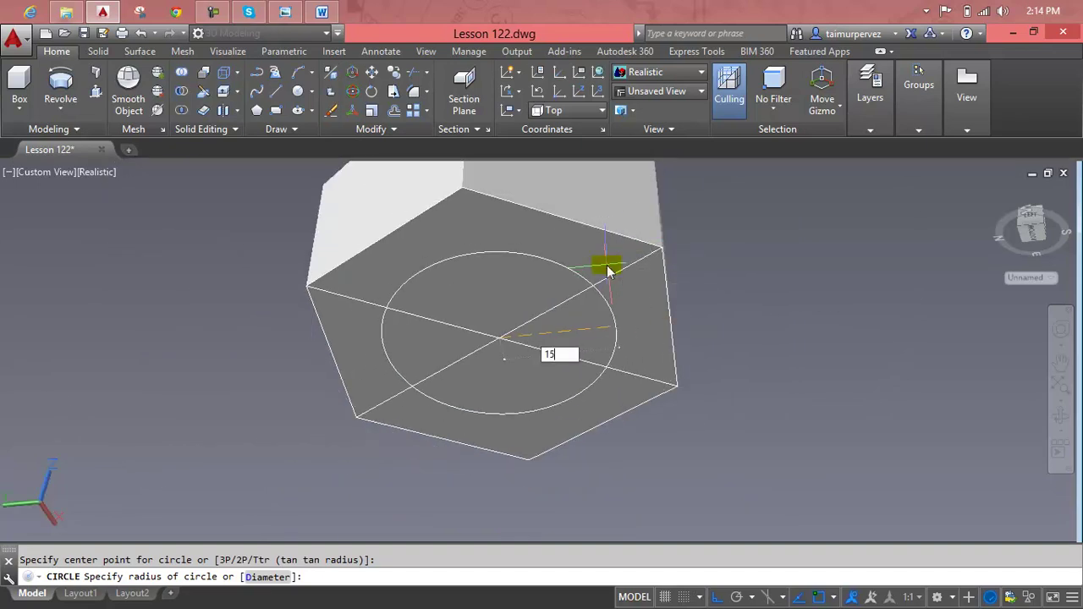
key("Return")
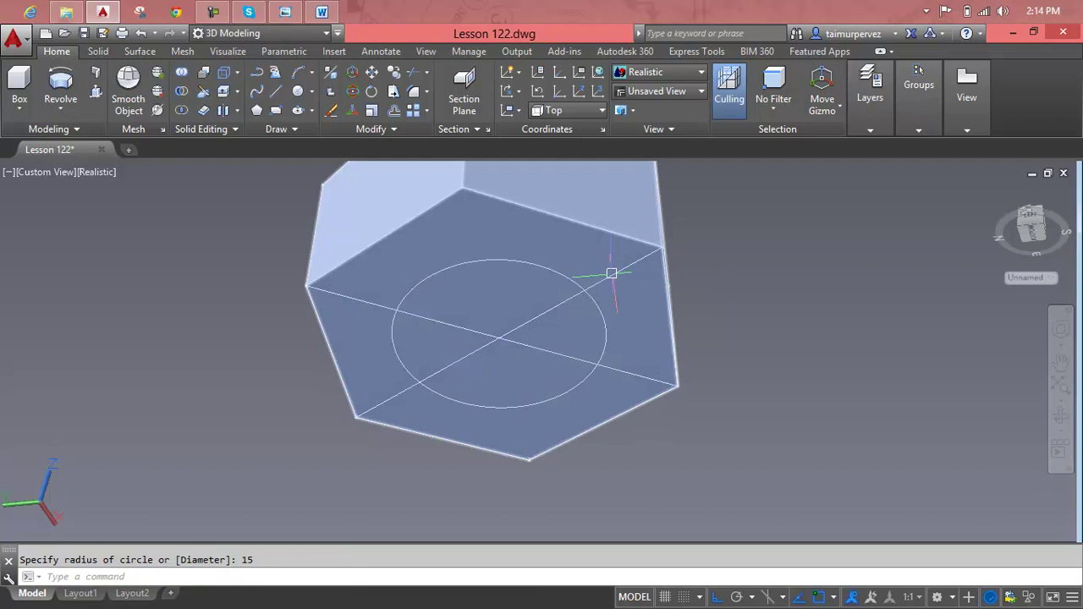
Delete the helper diagonal line from the hex face.
left_click(627, 269)
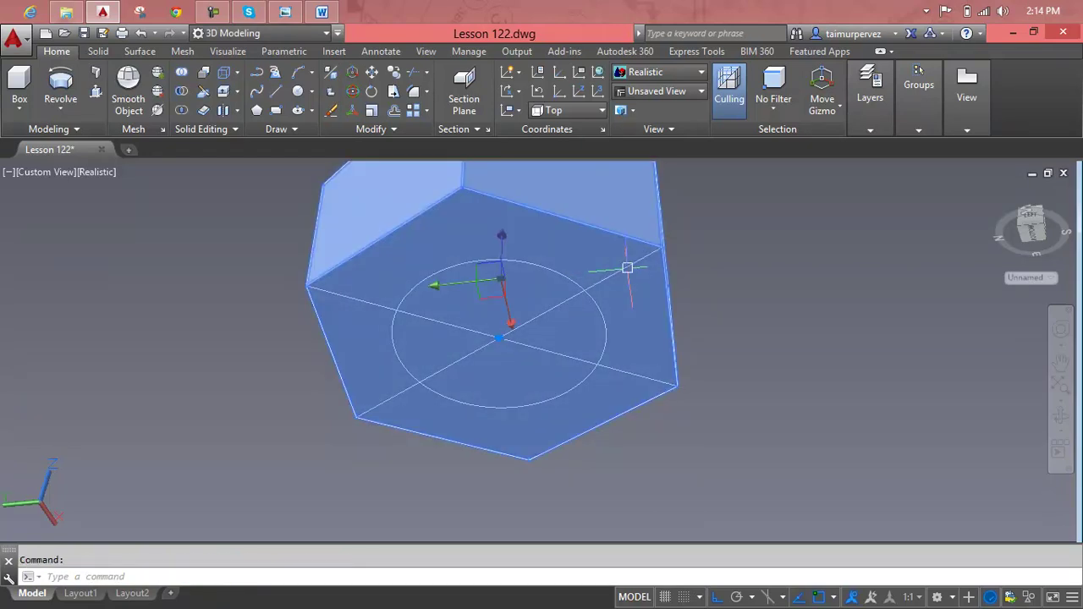
key("Escape")
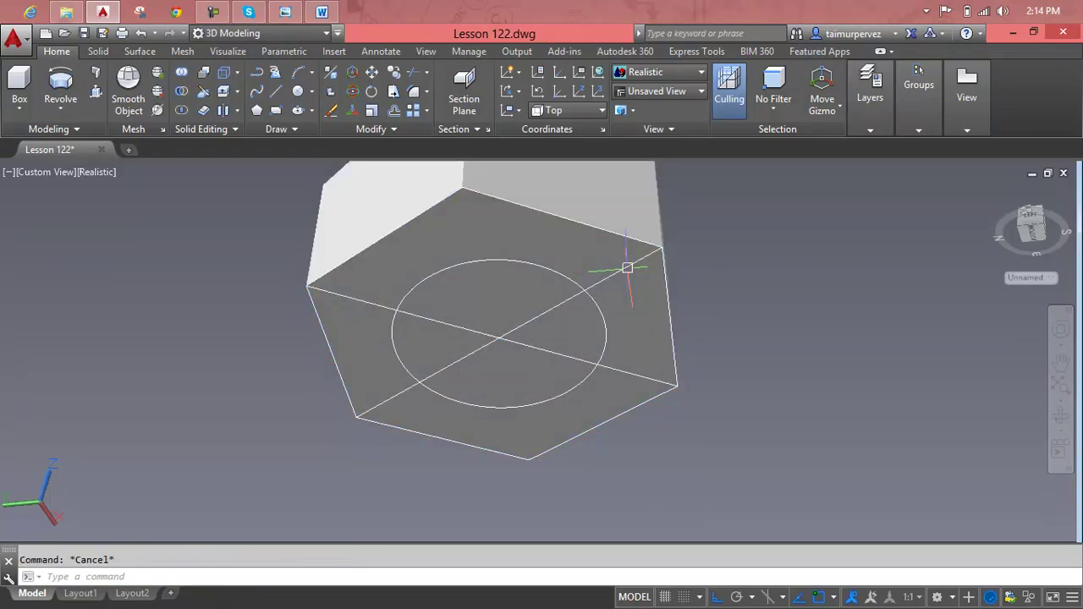
left_click(620, 271)
key("Delete")
Press-pull the radius-15 circle 100 units downward into the bolt's cylindrical shank.
left_click(624, 373)
scroll(625, 372, "down", 3)
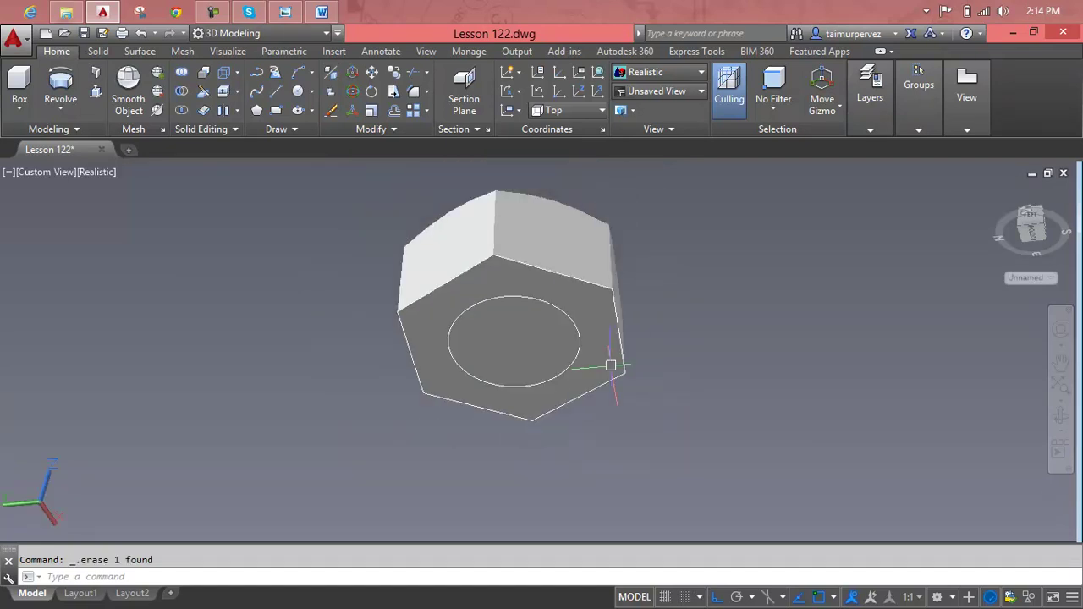
left_click(96, 91)
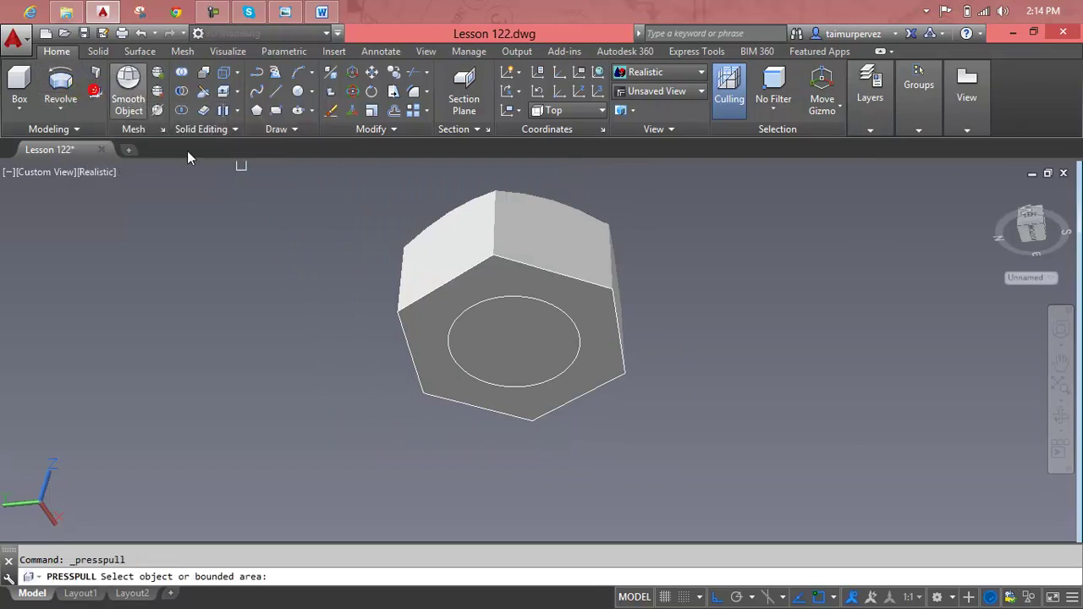
left_click(519, 330)
scroll(512, 334, "down", 2)
middle_click_drag(508, 335, 495, 355, "shift")
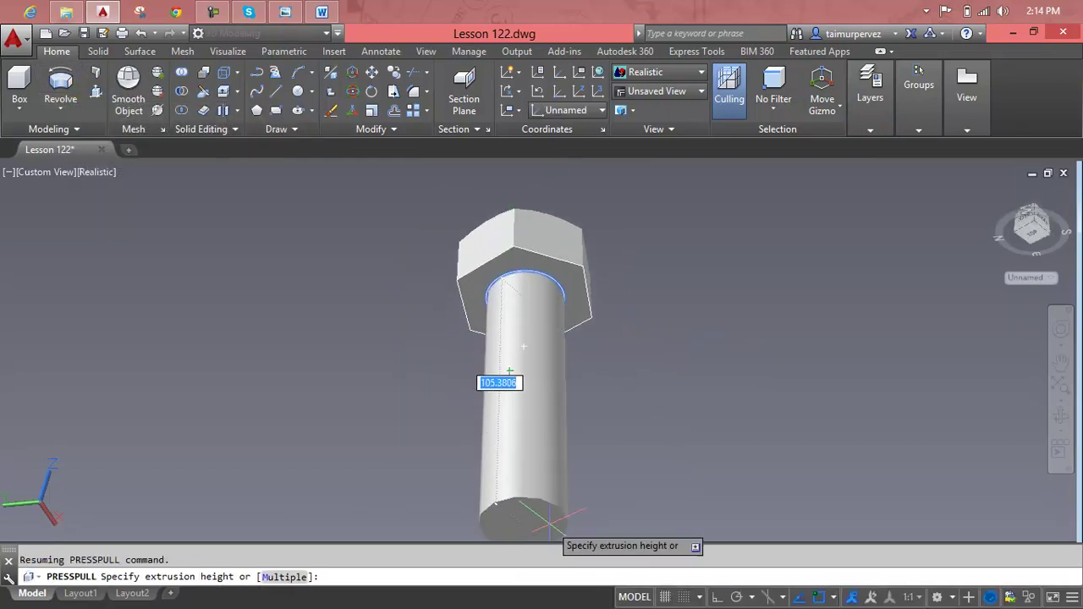
type("100")
key("Return")
scroll(562, 423, "down", 2)
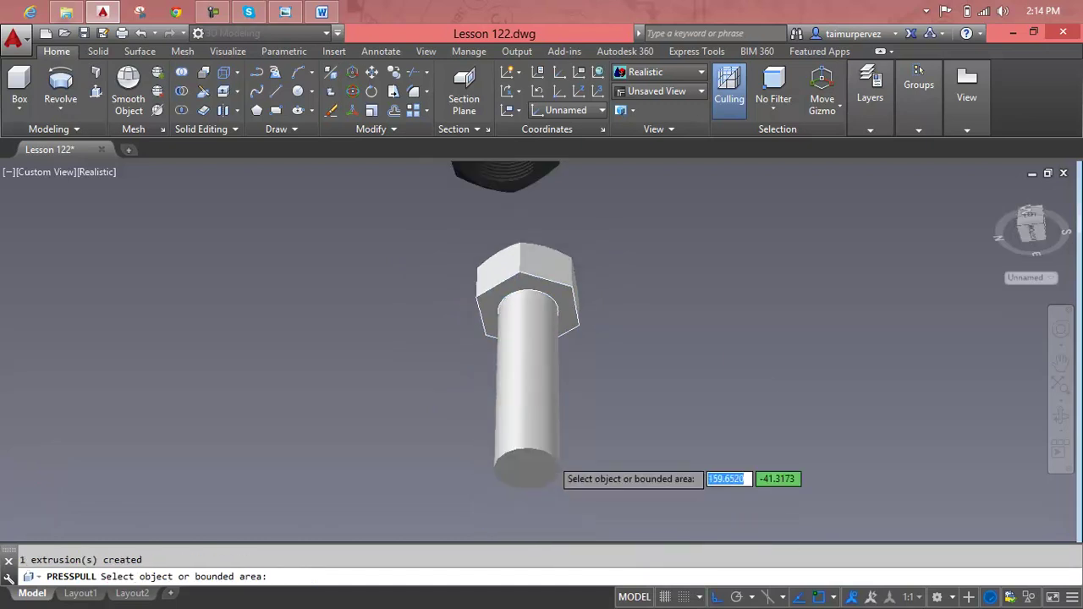
key("Escape")
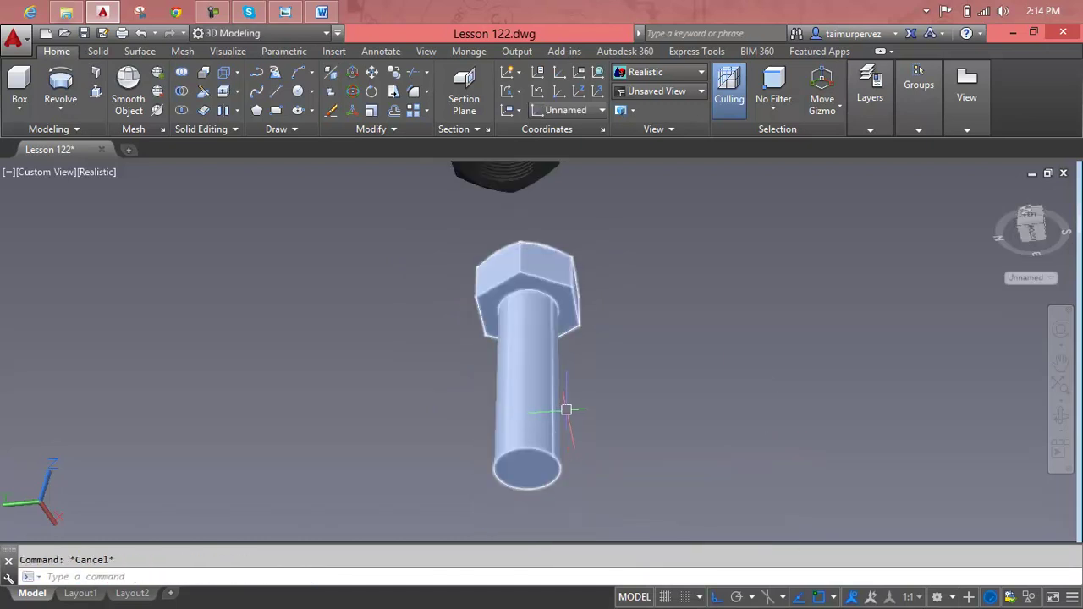
middle_click_drag(565, 410, 554, 503, "shift")
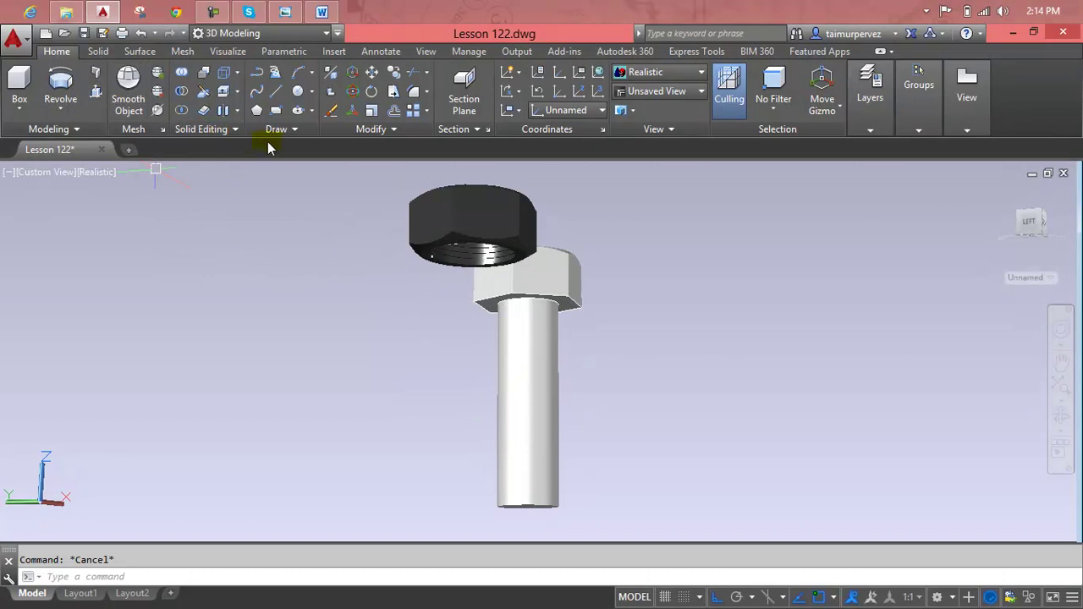
Draw a helix from the shank's bottom centre with base and top radius 15, height 70.
left_click(297, 131)
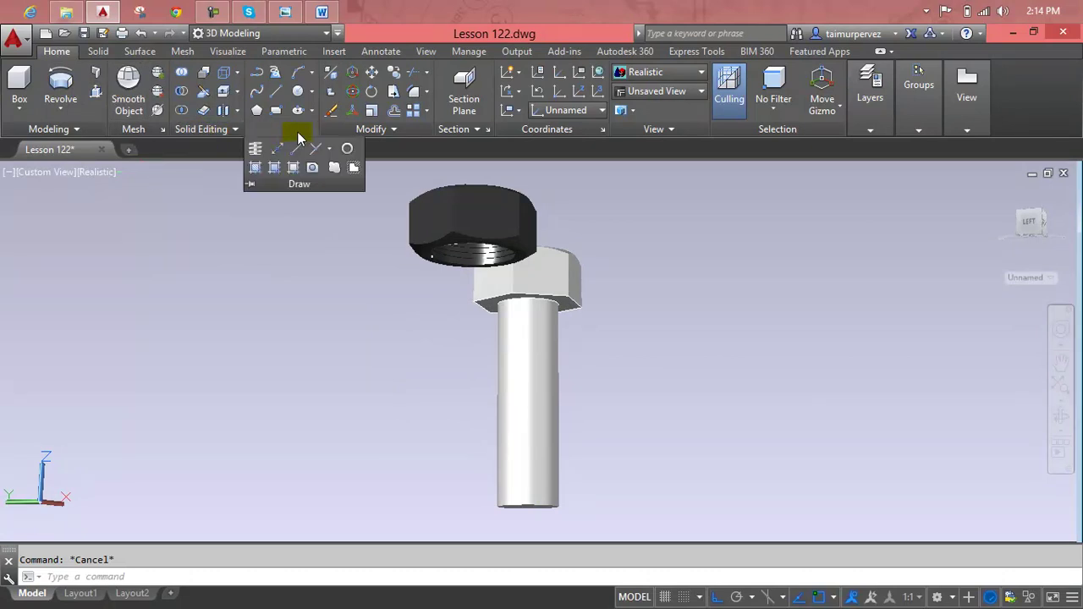
left_click(256, 149)
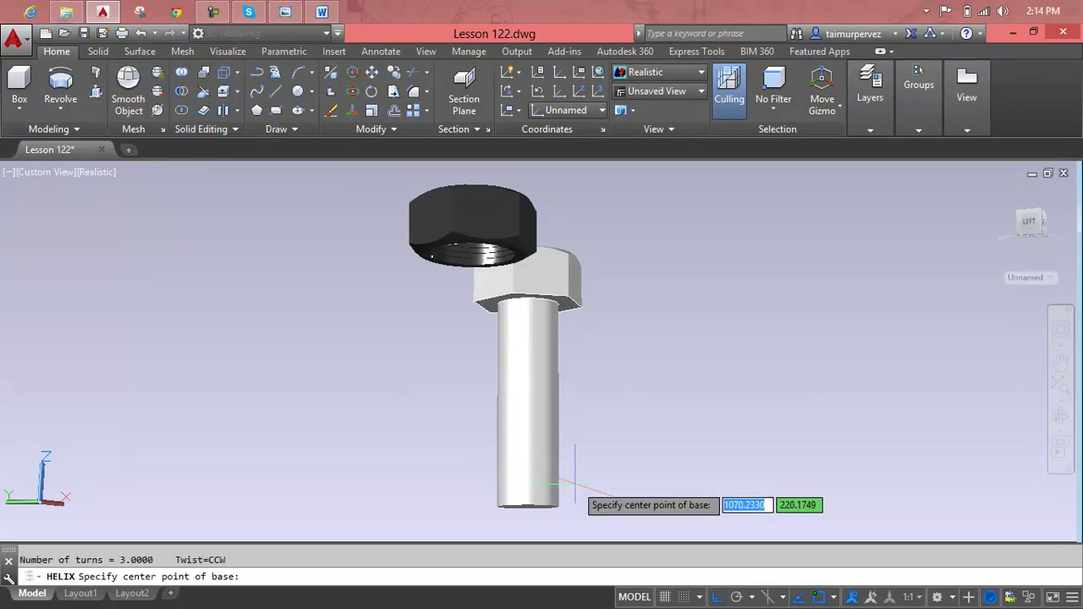
middle_click_drag(549, 475, 542, 513, "shift")
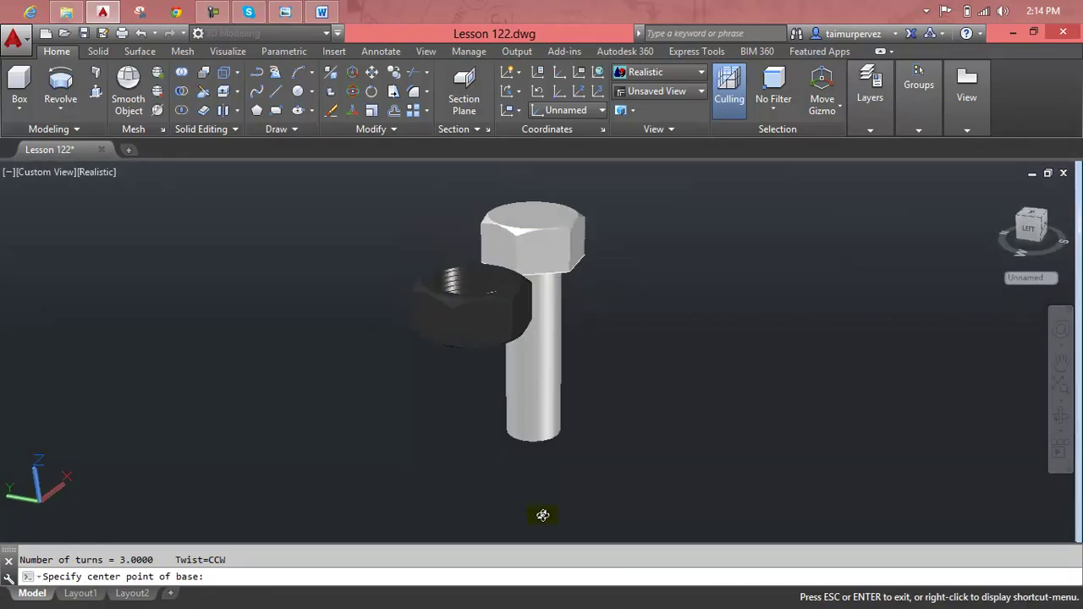
middle_click_drag(533, 429, 526, 440, "shift")
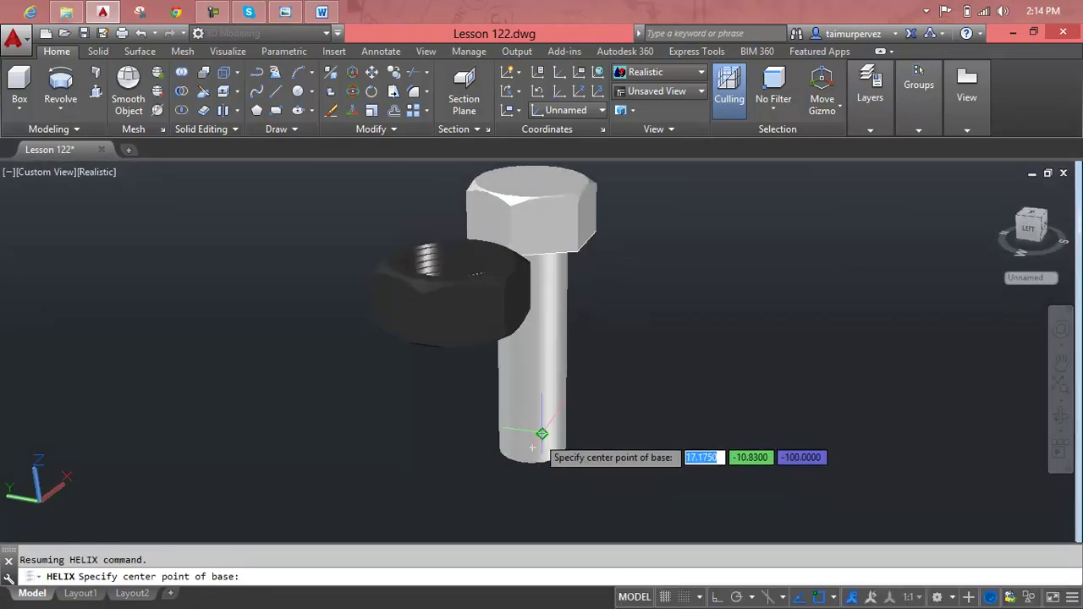
left_click(527, 443)
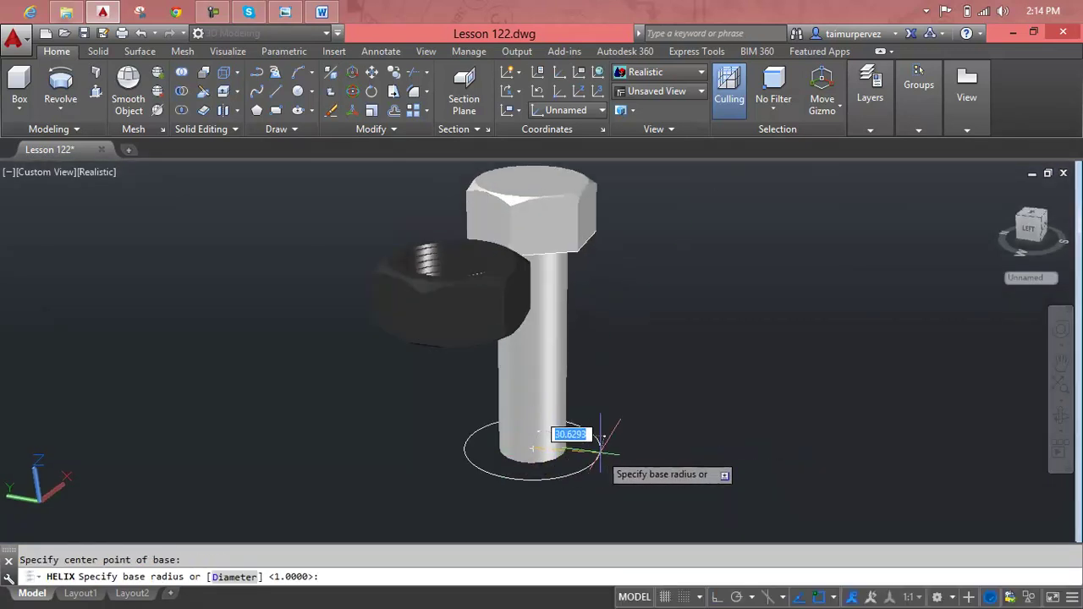
type("15")
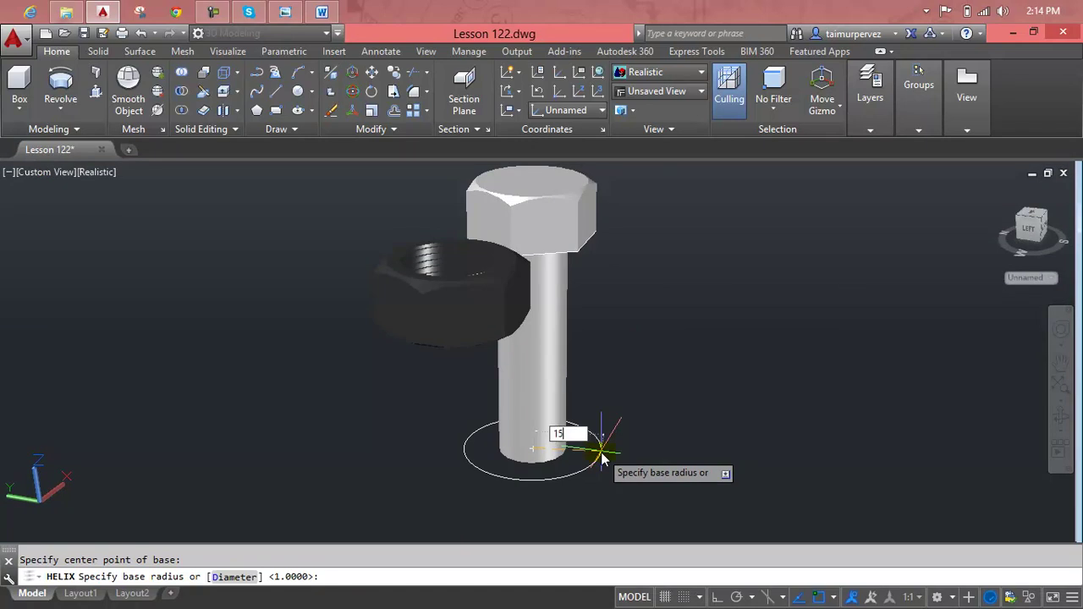
key("Return")
type("15")
key("Return")
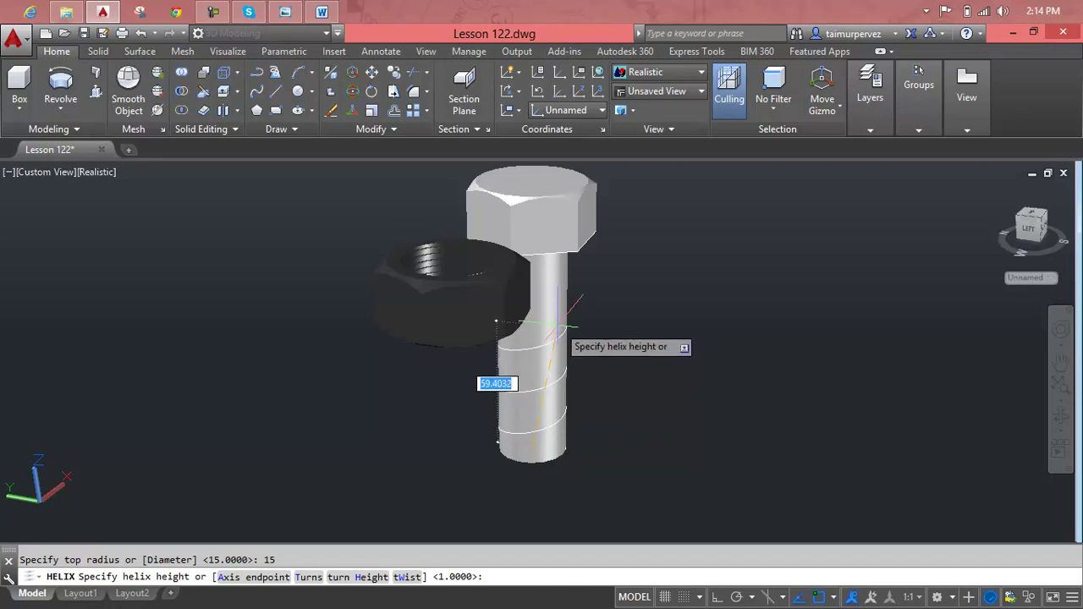
type("70")
key("Return")
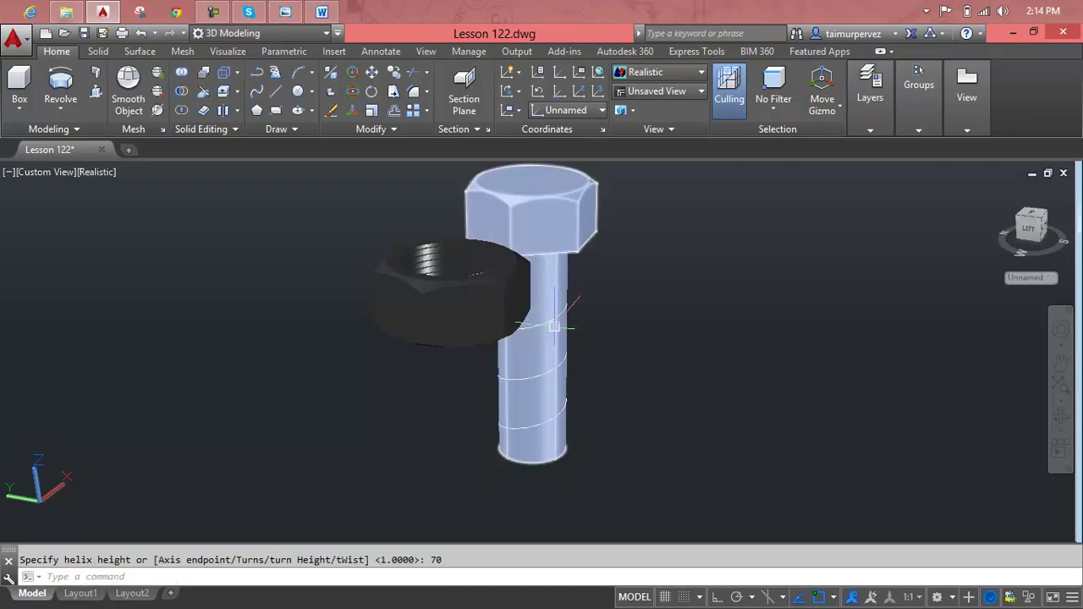
middle_click(551, 328)
middle_click(551, 328)
Drag the hex nut left along its X axis so it sits clear of the bolt.
left_click(529, 297)
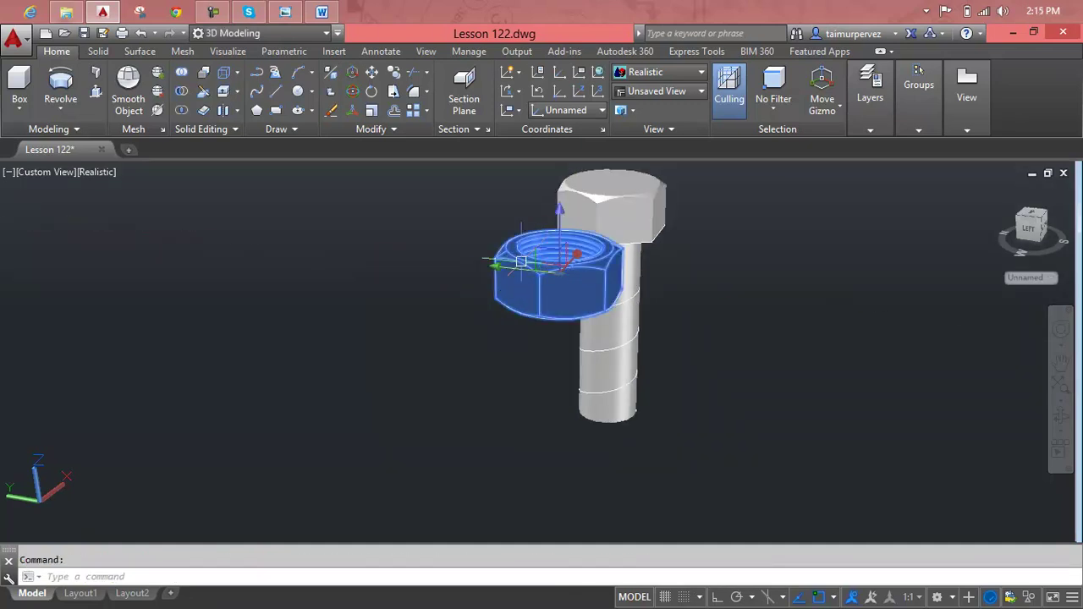
left_click(523, 271)
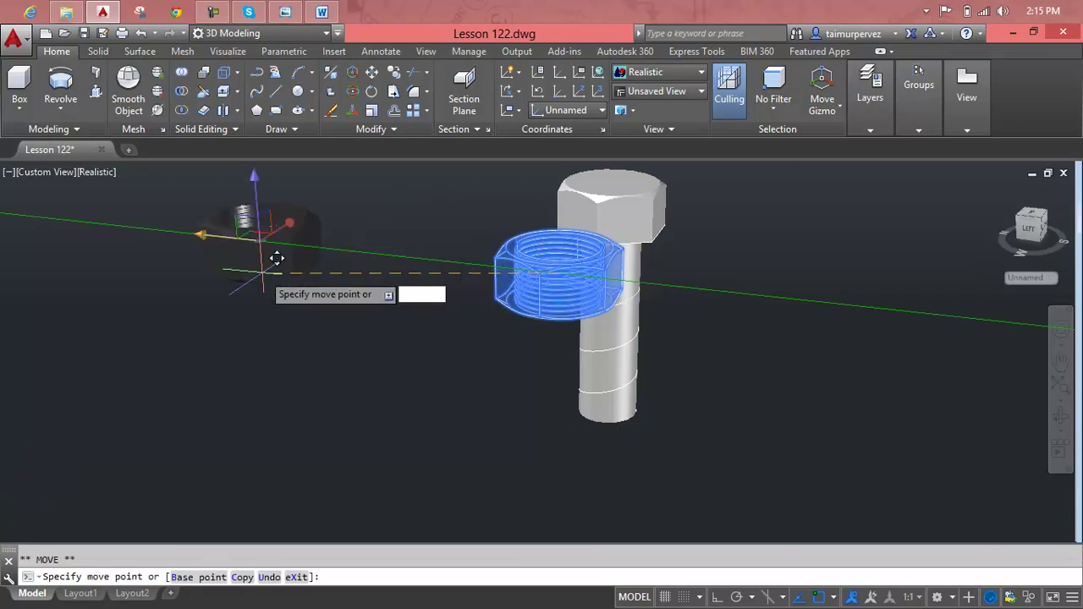
left_click(240, 273)
key("Escape")
Zoom in on the bolt shank and select the helix wrapped around it.
scroll(570, 316, "up", 2)
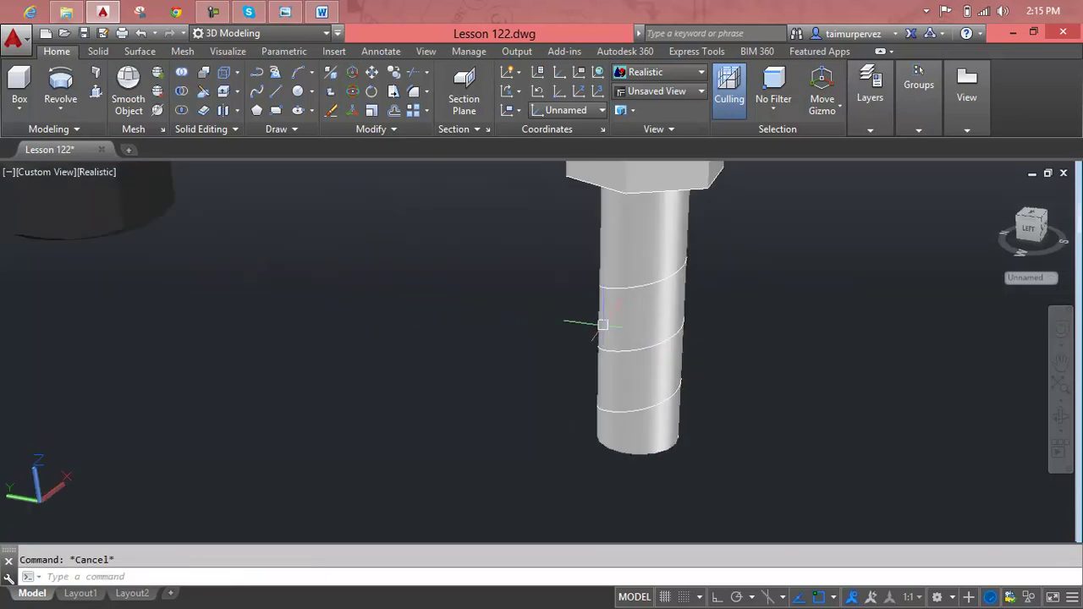
middle_click_drag(571, 325, 435, 335)
left_click(435, 324)
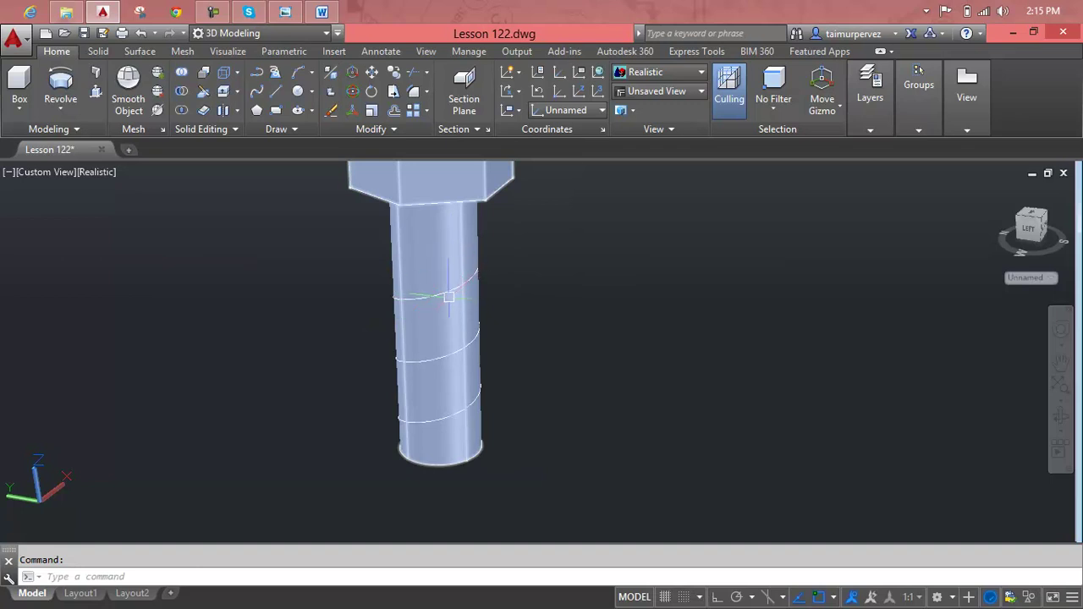
left_click(435, 292)
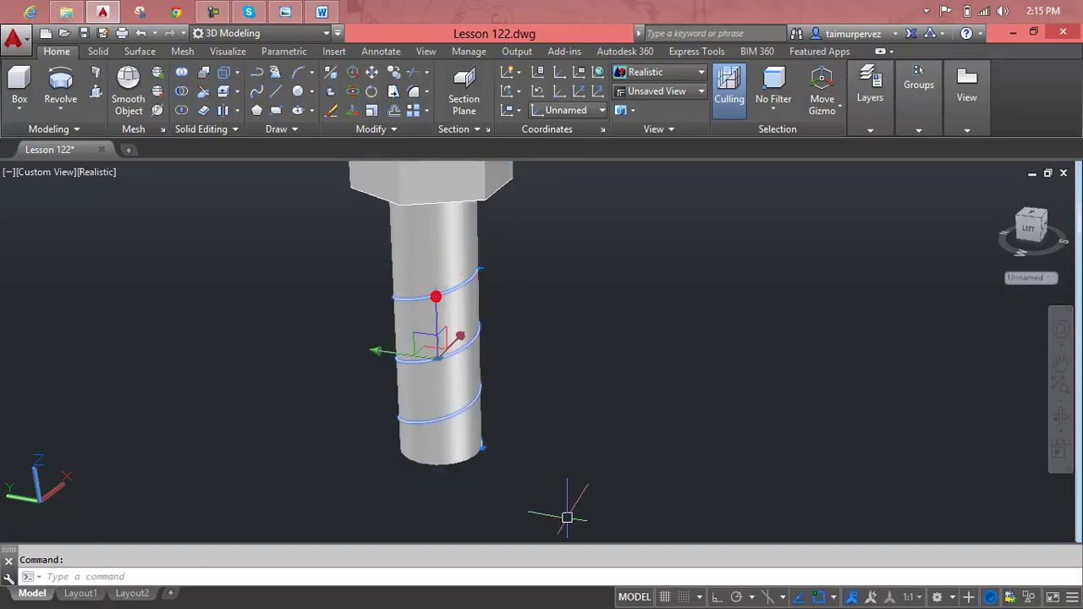
In the helix Properties palette, change Turns from 30 to 25 (2.8 turn height), then close it.
left_click(425, 51)
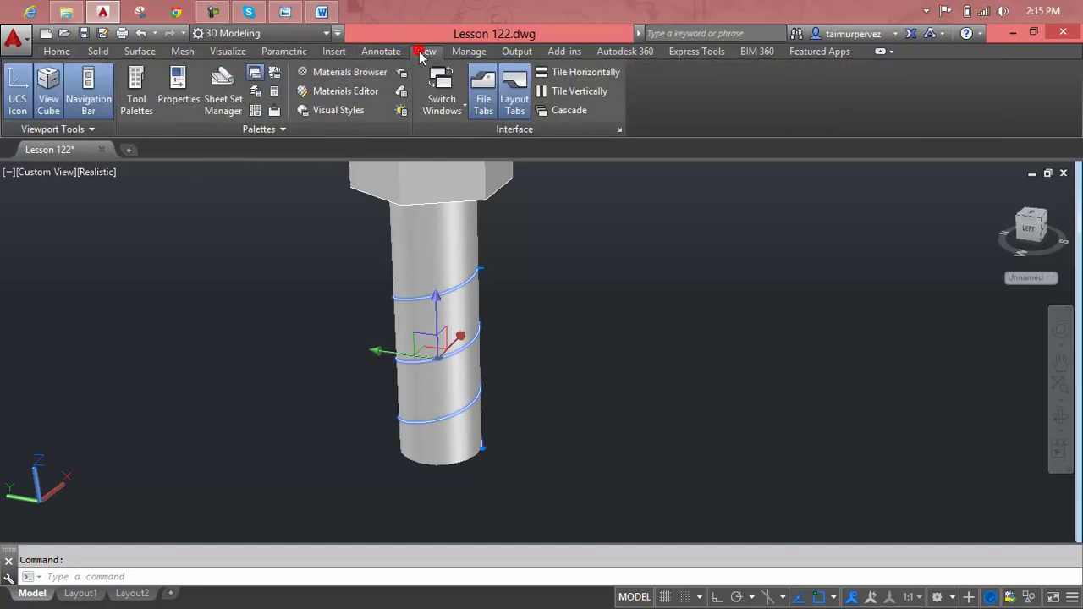
left_click(180, 91)
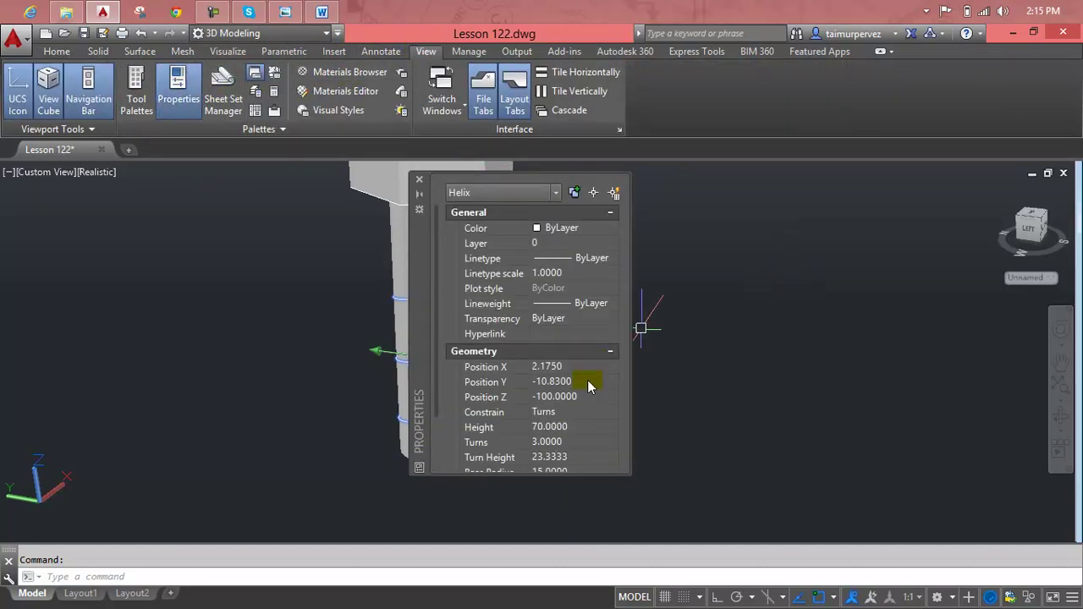
left_click_drag(420, 298, 646, 321)
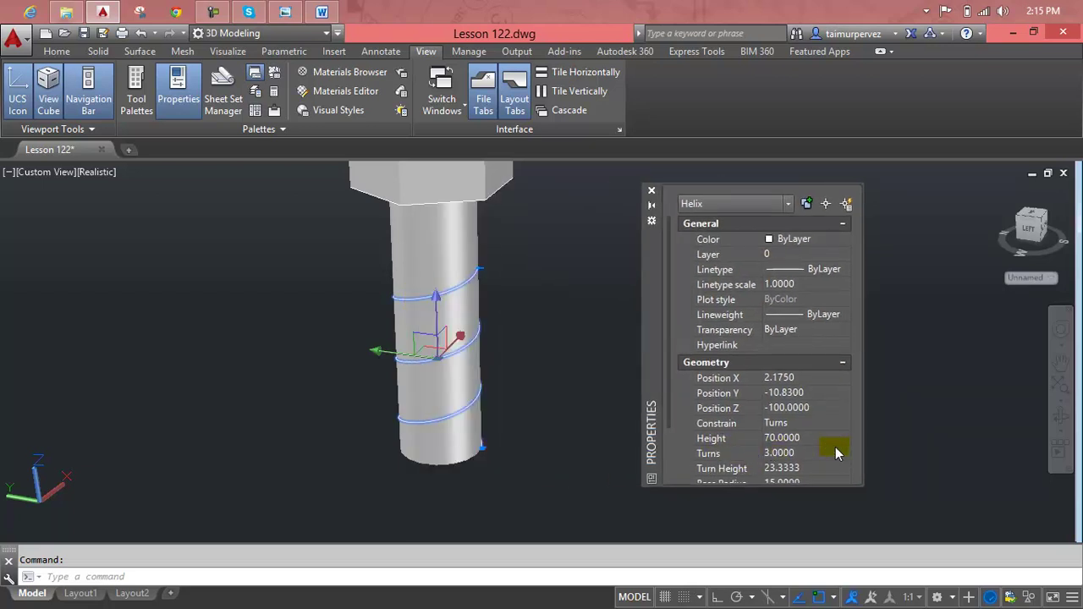
left_click(799, 454)
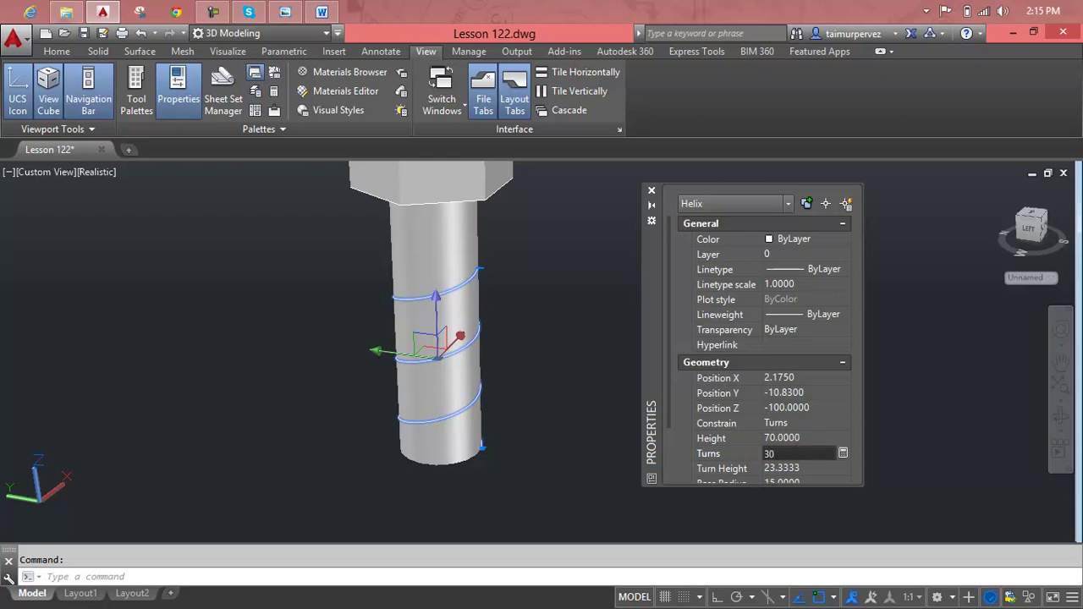
key("Tab")
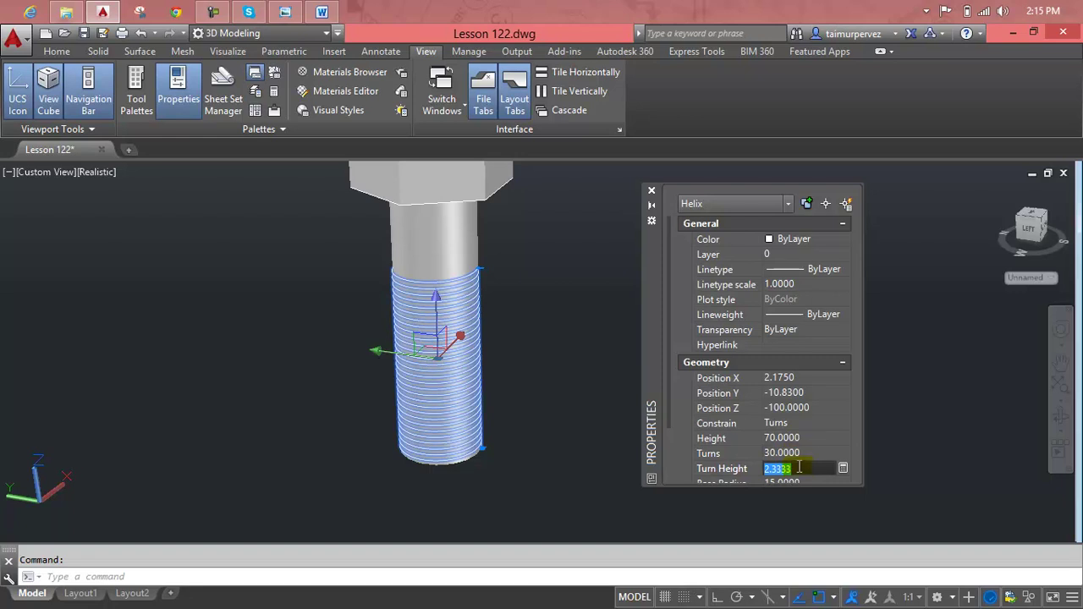
left_click(826, 447)
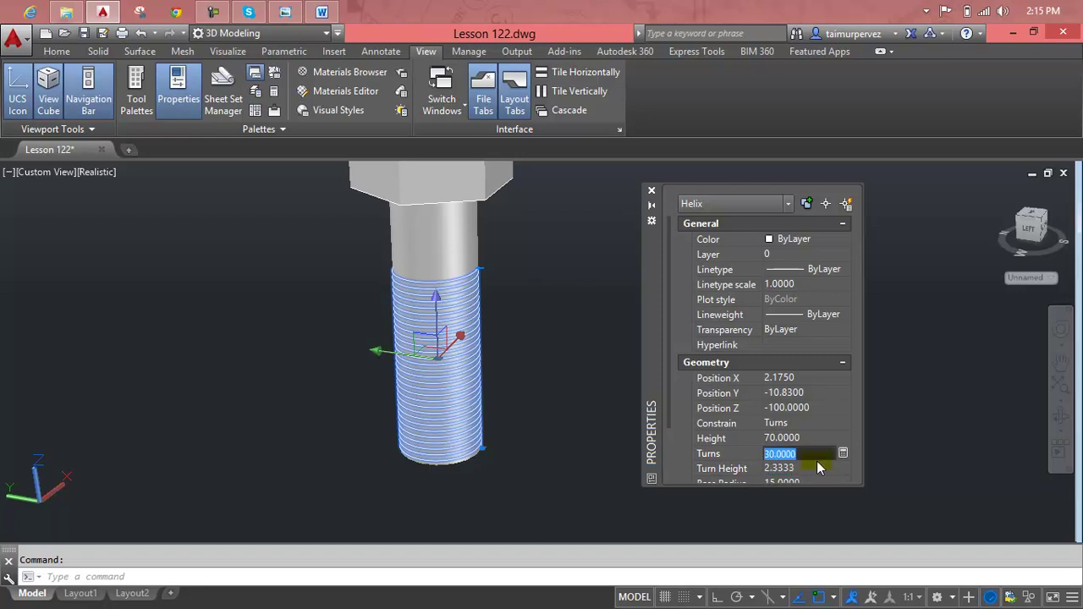
type("25")
key("Tab")
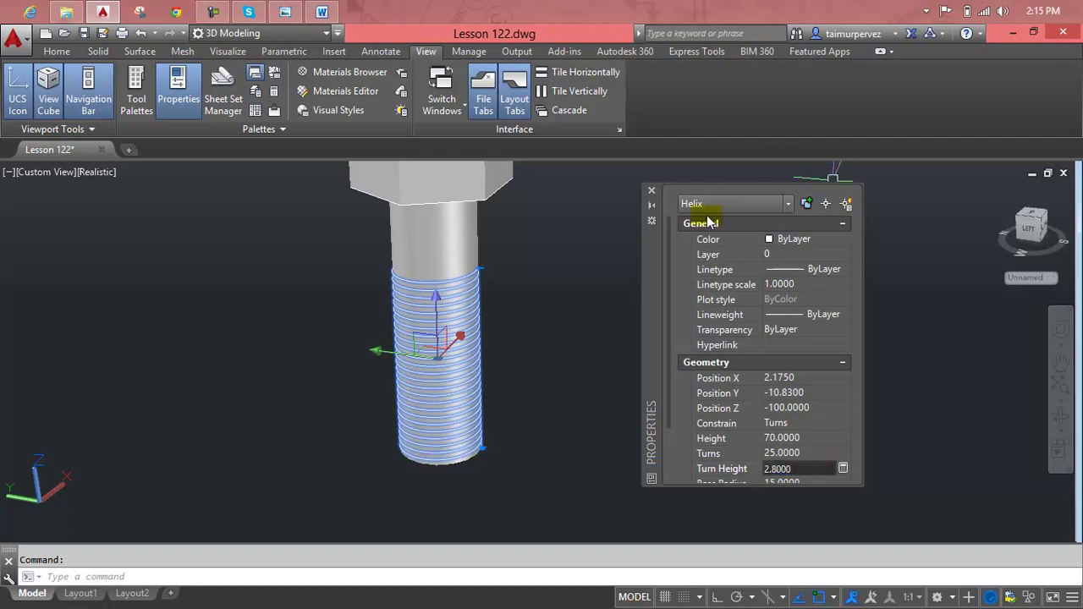
left_click(650, 189)
key("Escape")
mouse_move(453, 397)
middle_mouse_down()
mouse_move(445, 428)
mouse_move(445, 384)
middle_mouse_up()
scroll(460, 459, "up", 1)
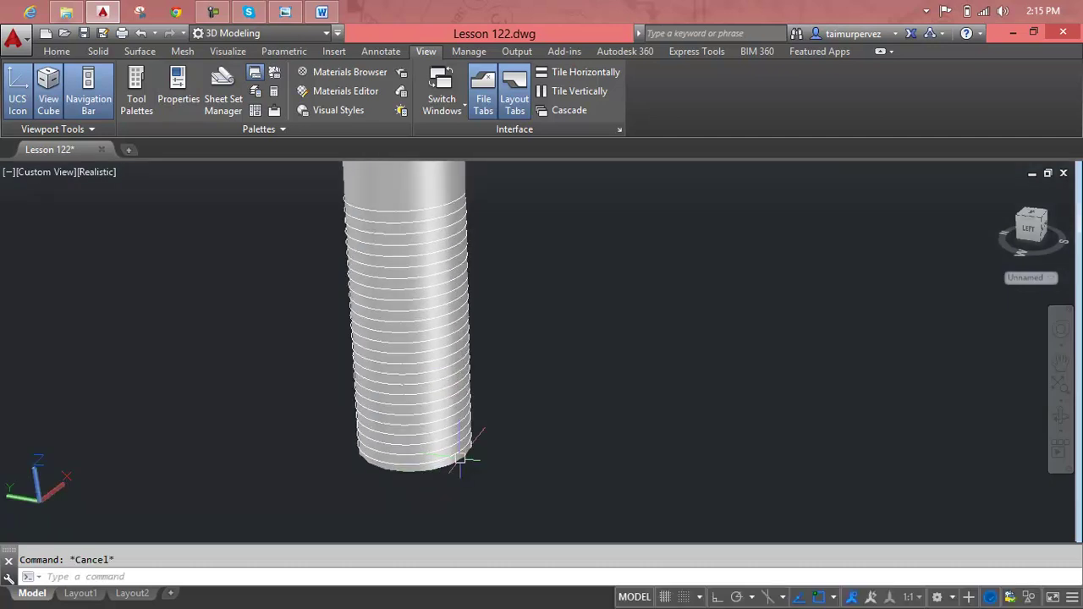
Start a rectangle beside the shank, then cancel the failed corner entry.
type("rec")
key("Return")
left_click(534, 470)
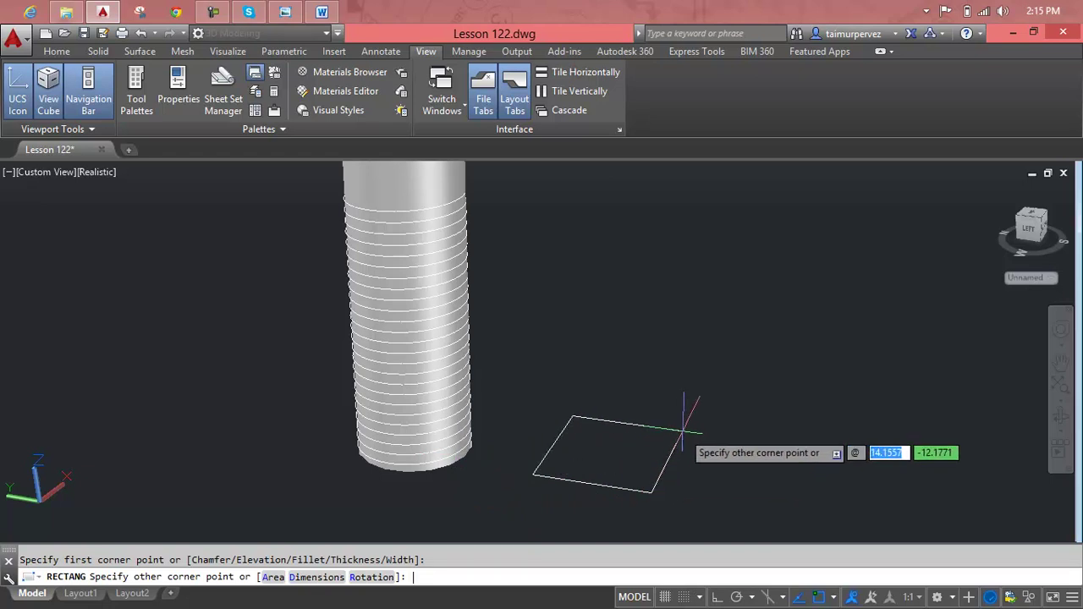
type("2.2")
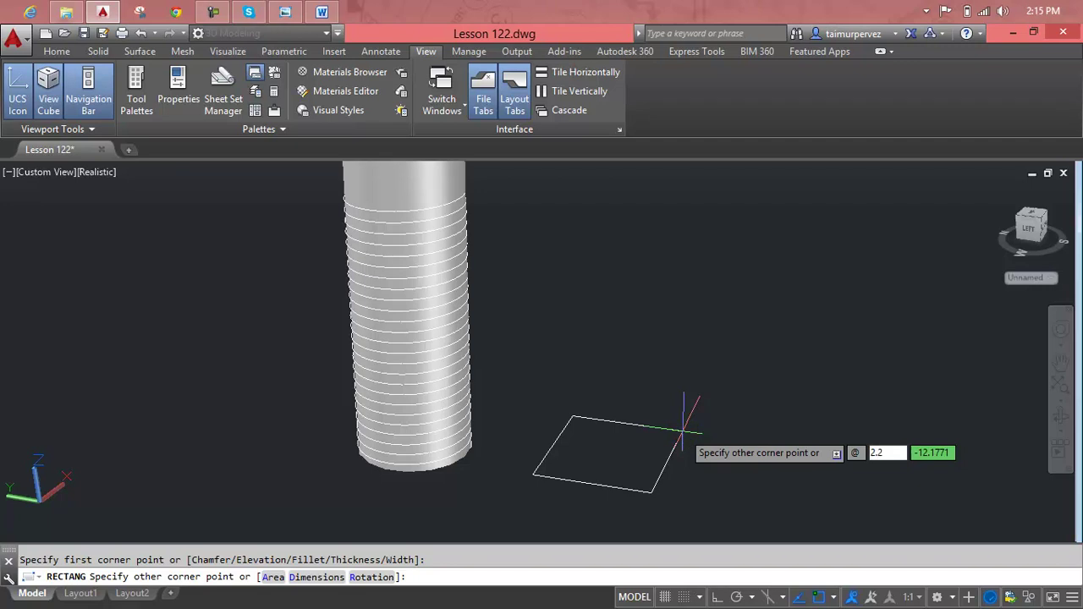
key("Return")
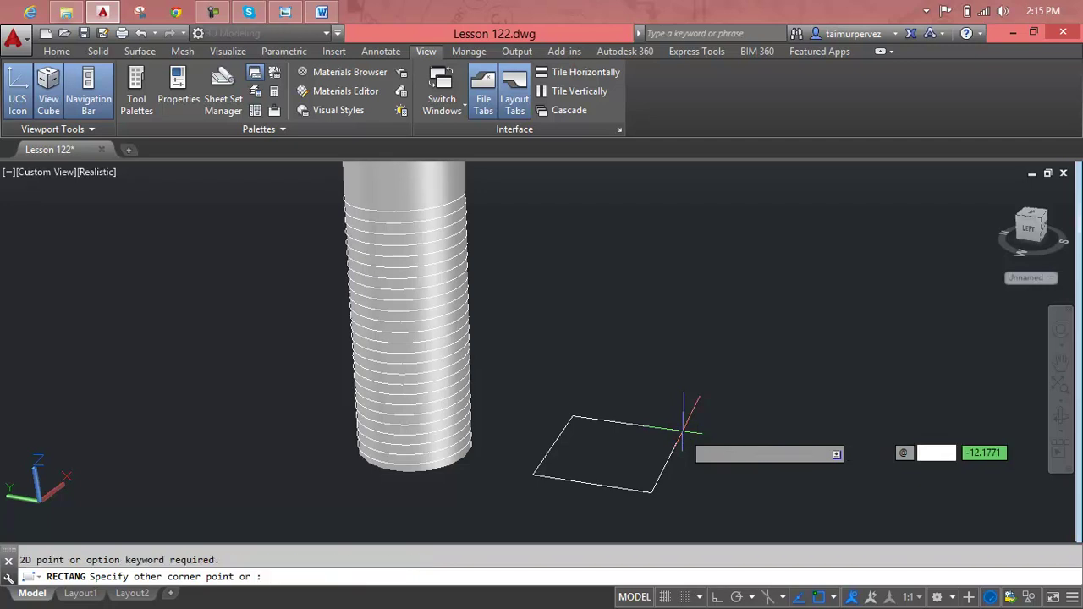
key("Escape")
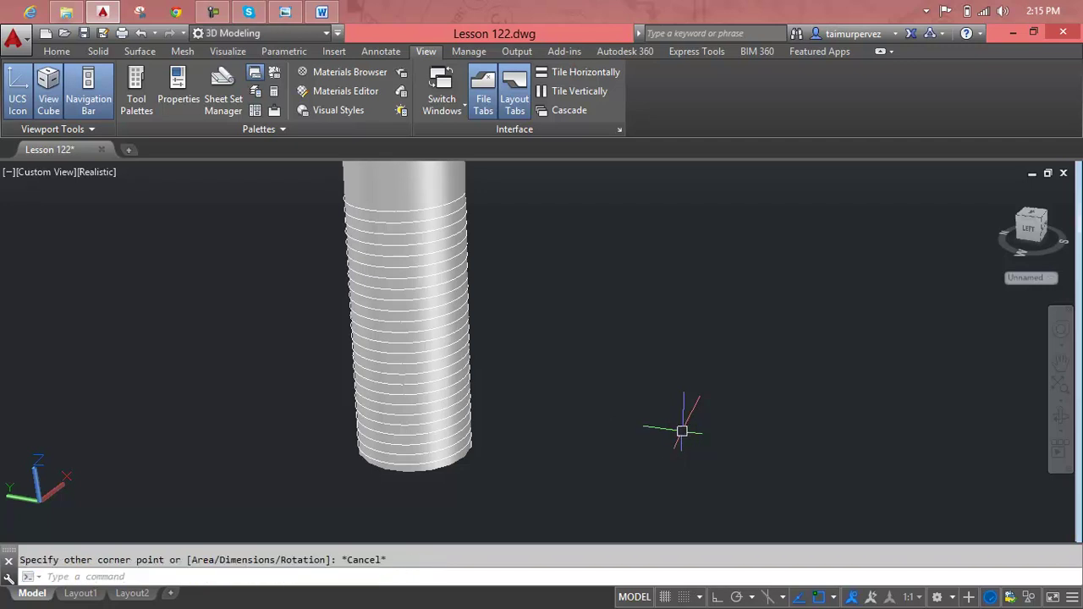
Draw a 2 by 2 rectangle beside the shank using REC and @2,2.
type("rec")
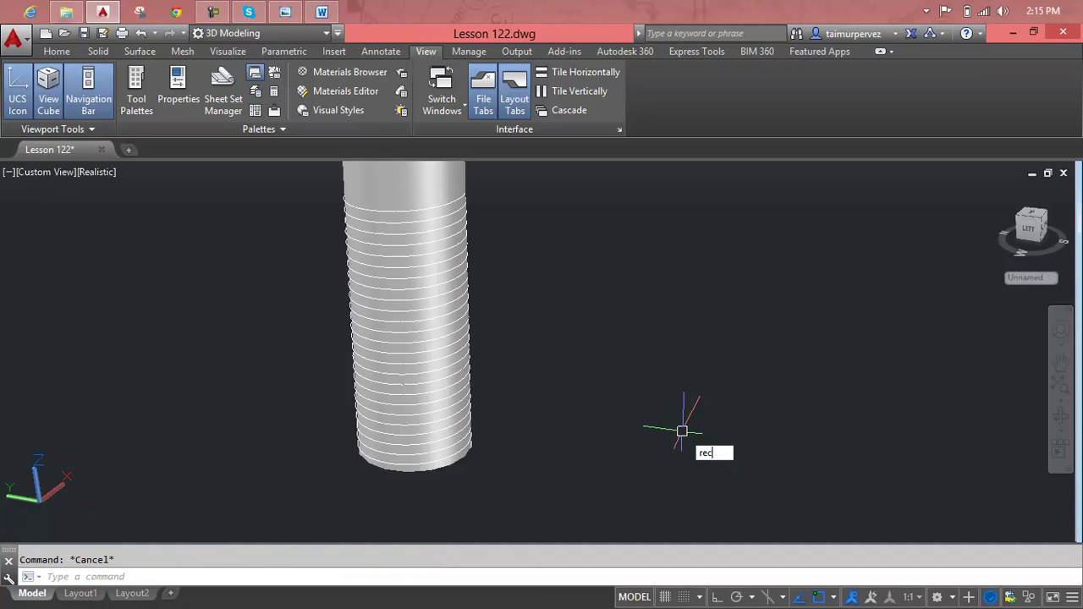
key("Return")
left_click(609, 421)
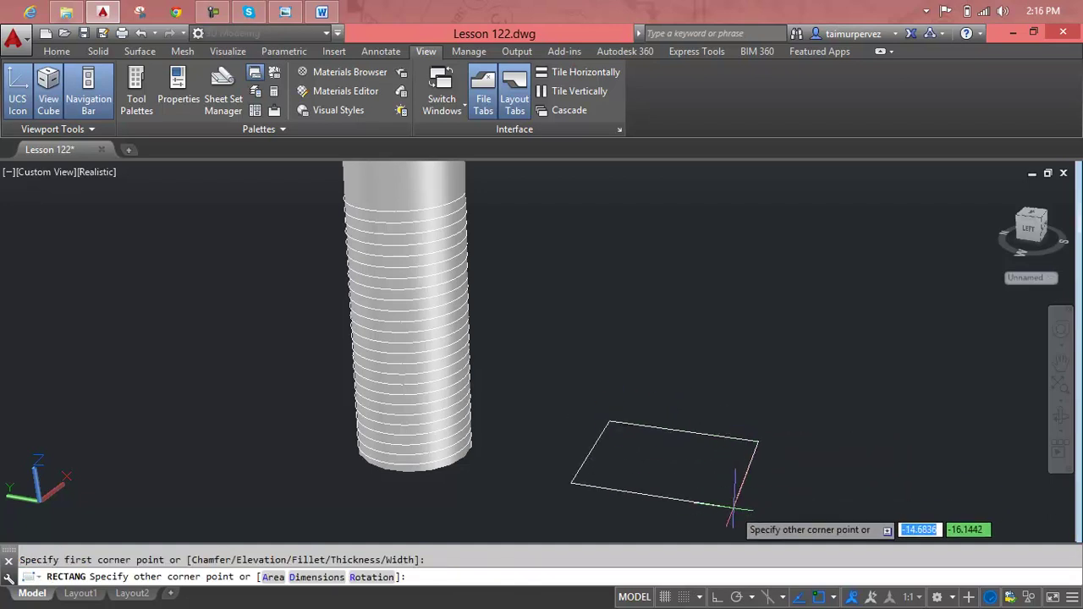
type("@")
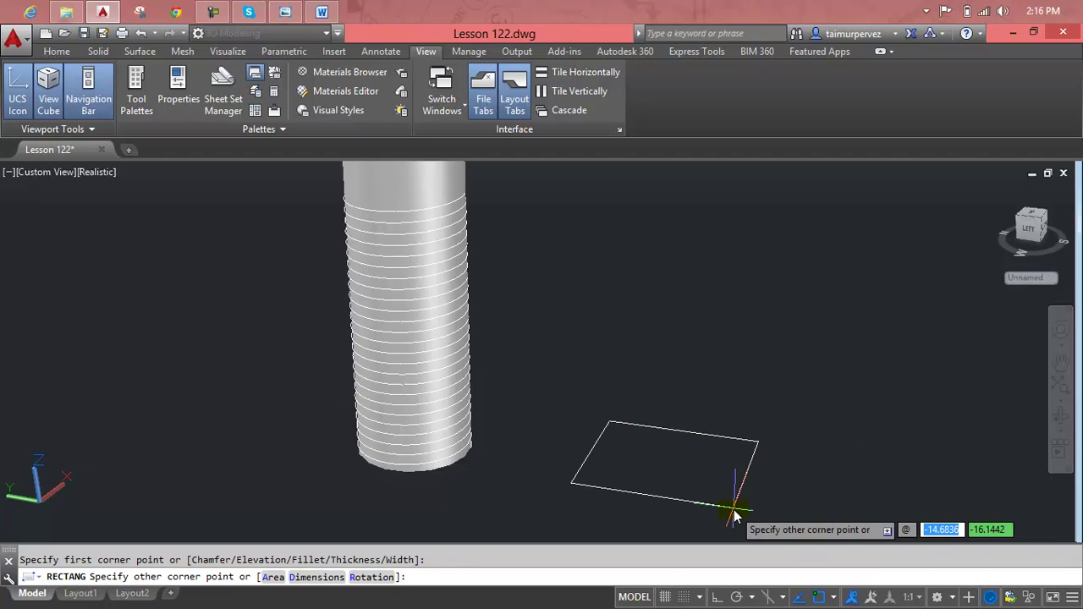
type("2")
key("Tab")
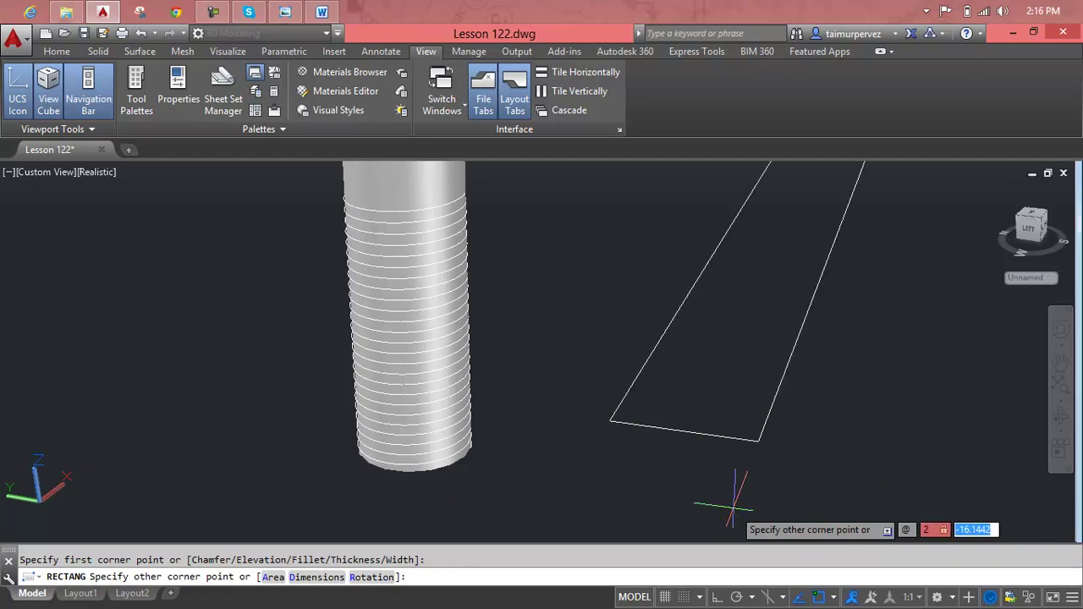
type("2")
key("Return")
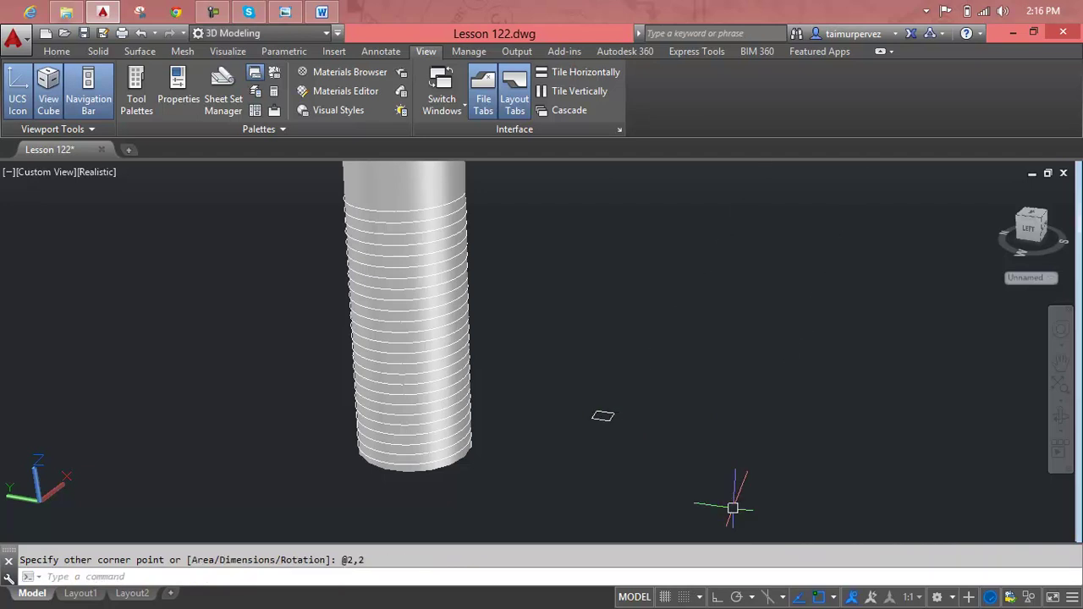
scroll(626, 427, "up", 1)
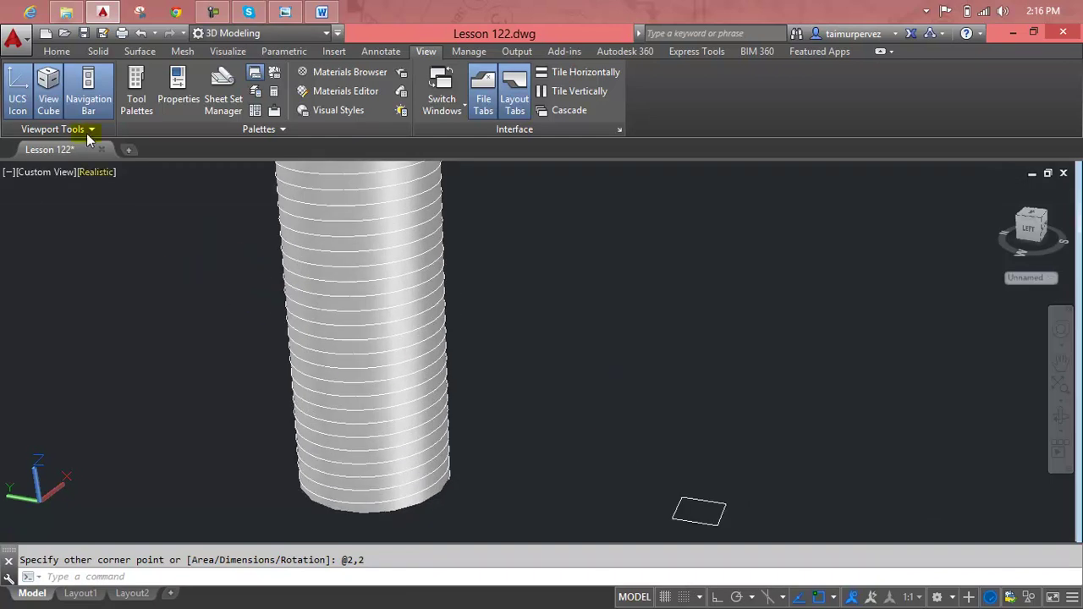
Run Sweep from the Modeling panel with the 2×2 rectangle as profile and the helix as path.
left_click(67, 54)
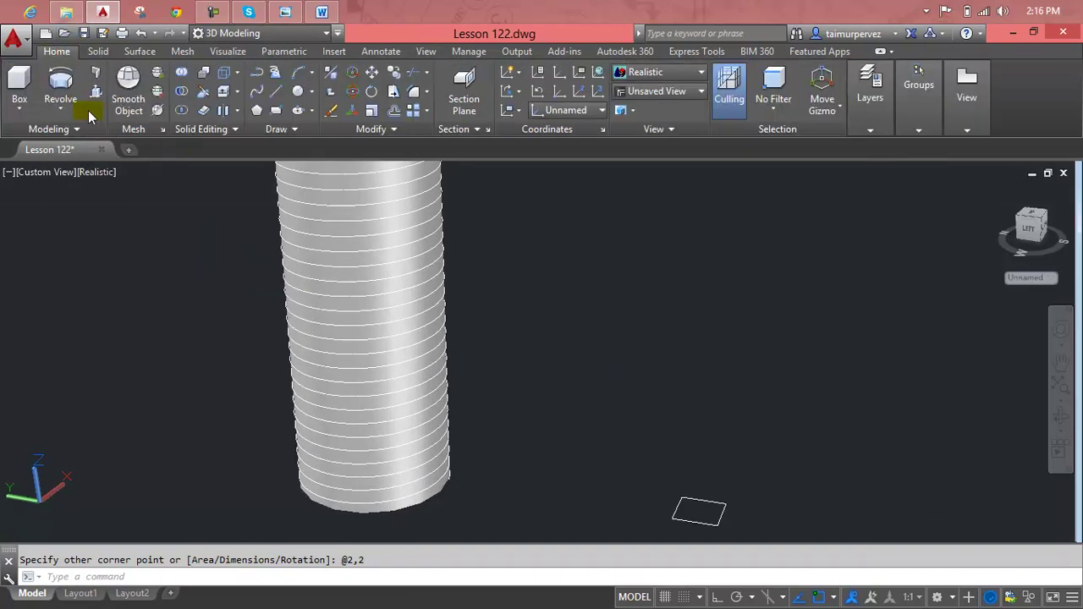
left_click(61, 104)
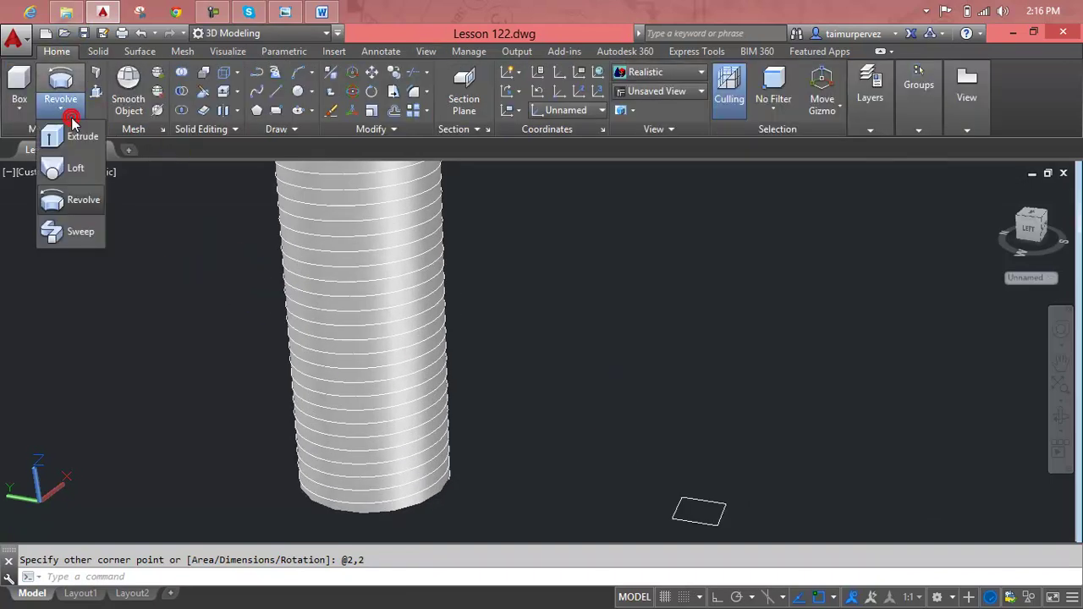
left_click(80, 231)
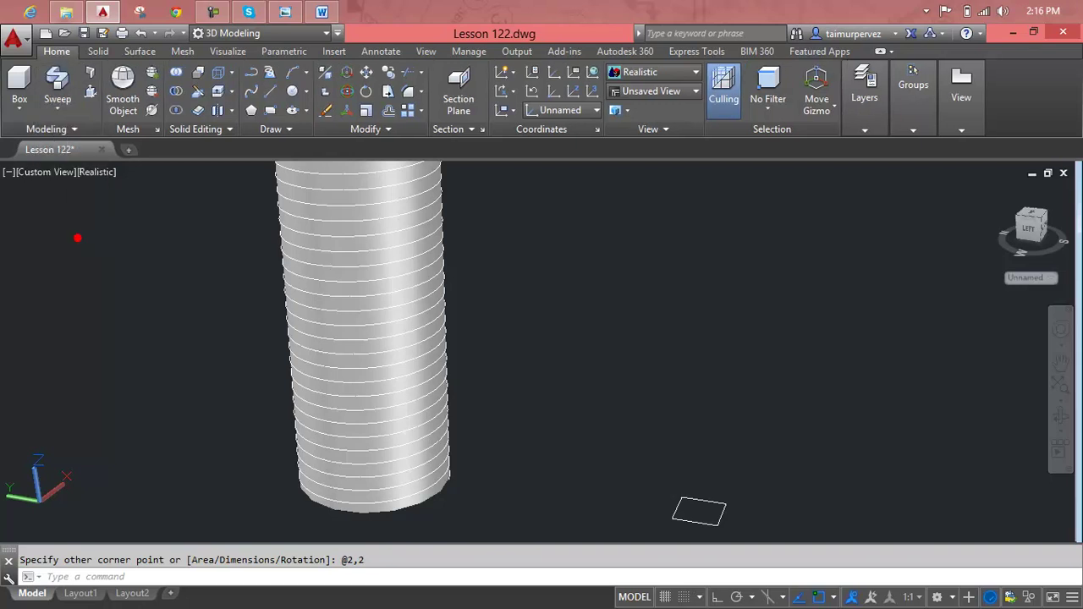
left_click(690, 518)
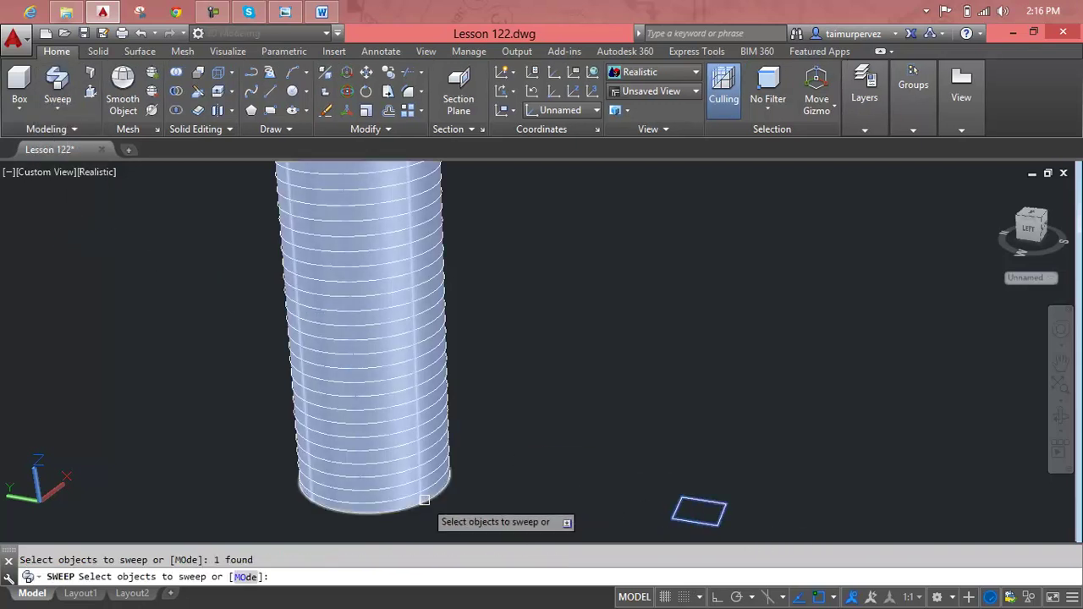
key("Return")
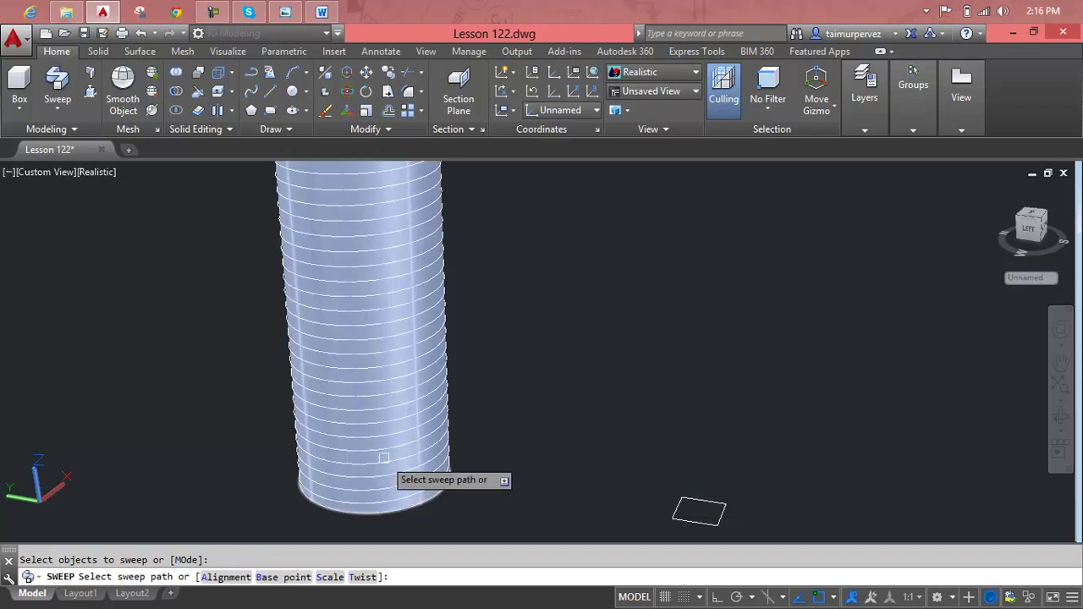
left_click(383, 457)
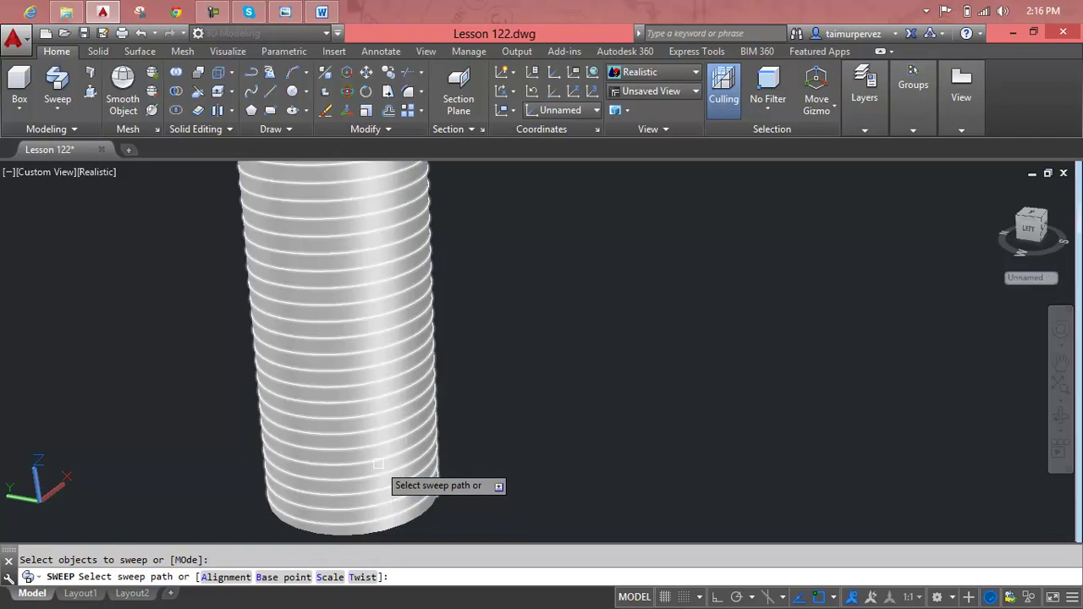
left_click(378, 463)
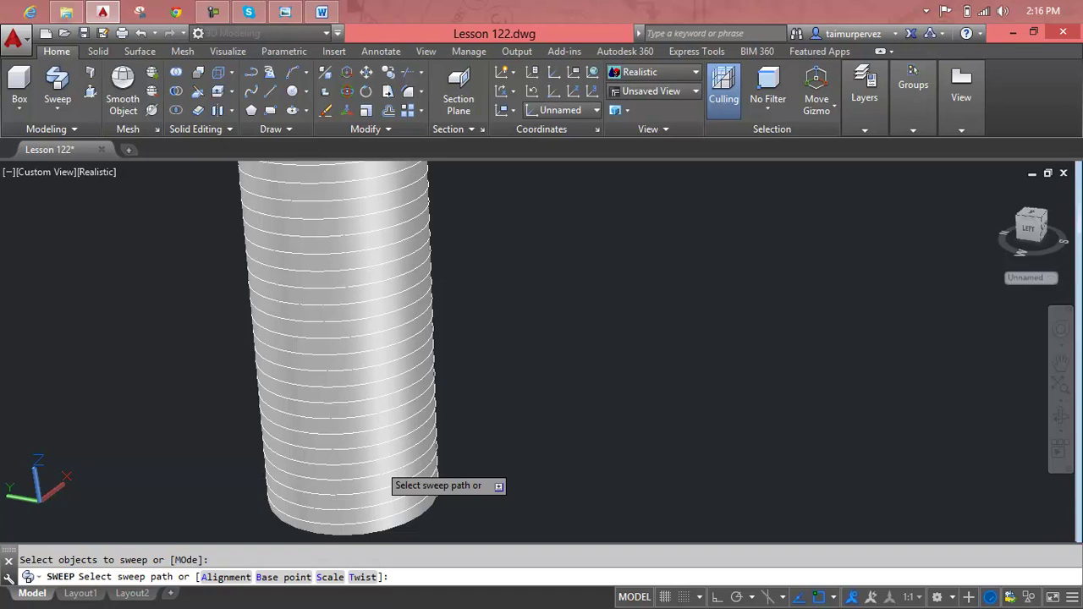
left_click(379, 471)
Check the new coiled thread solid and orbit to an angled view of the shank.
left_click(437, 405)
left_click(409, 416)
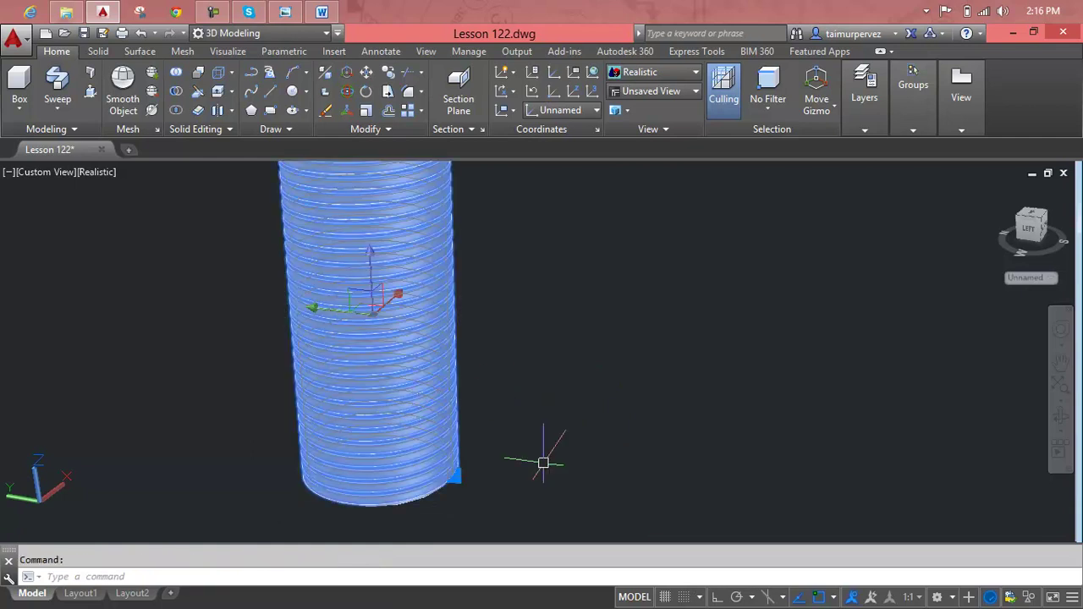
key("Escape")
scroll(522, 440, "down", 3)
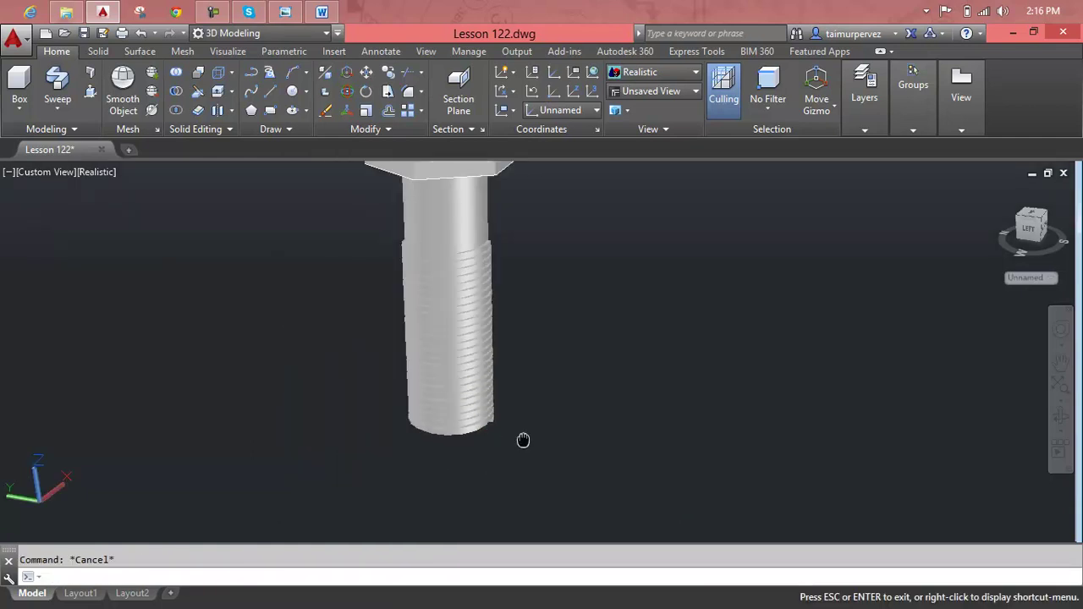
mouse_move(506, 336)
middle_mouse_down("shift")
mouse_move(447, 321)
mouse_move(449, 306)
middle_mouse_up("shift")
mouse_move(424, 312)
middle_mouse_down()
mouse_move(401, 428)
mouse_move(386, 325)
middle_mouse_up()
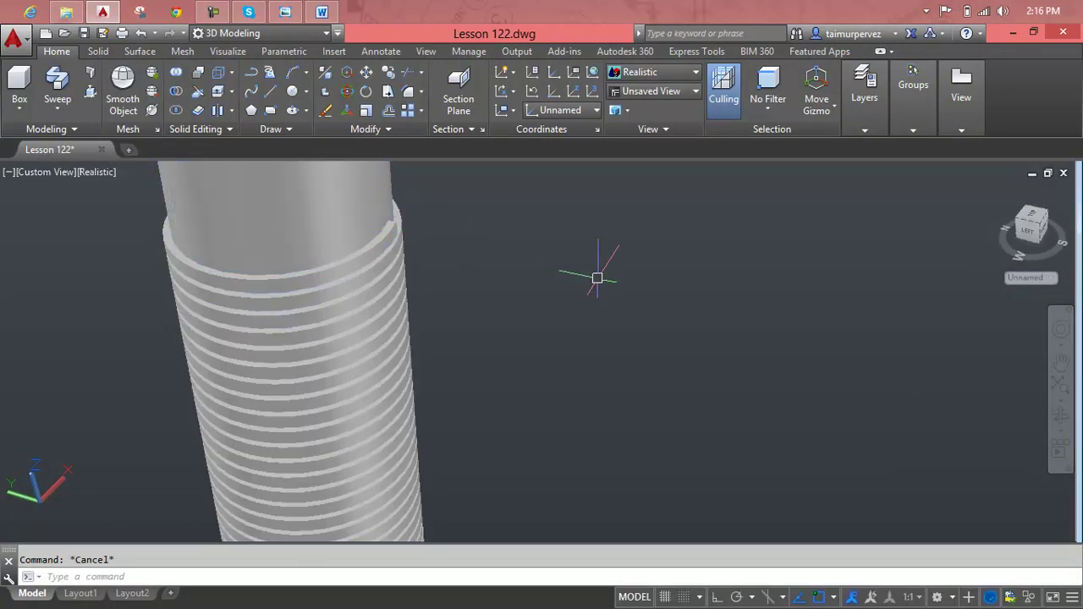
Subtract the swept coil from the shank cylinder with SU.
type("Su")
key("Return")
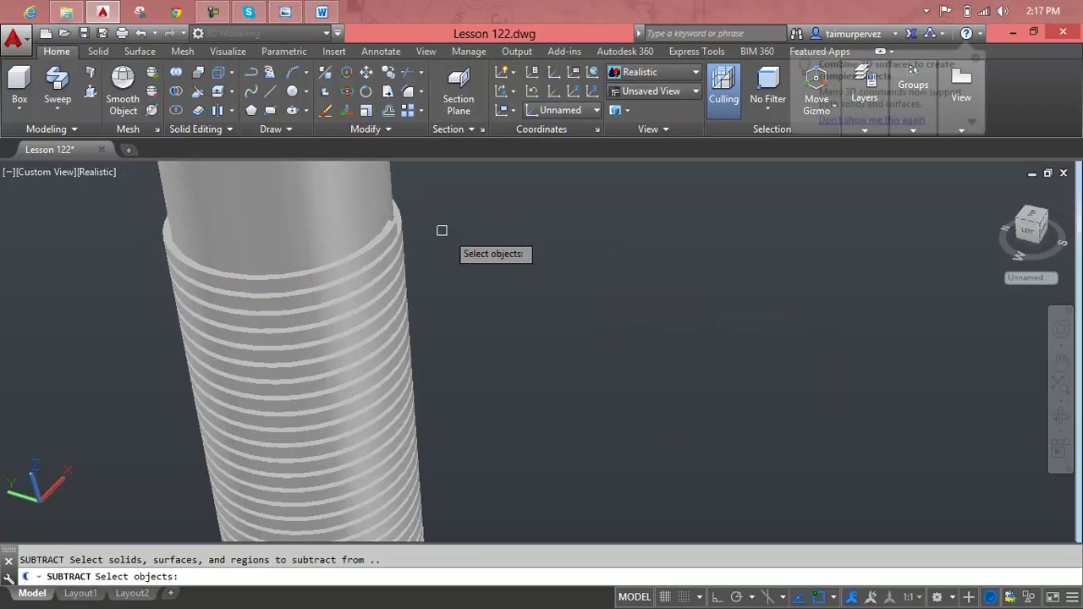
left_click(343, 192)
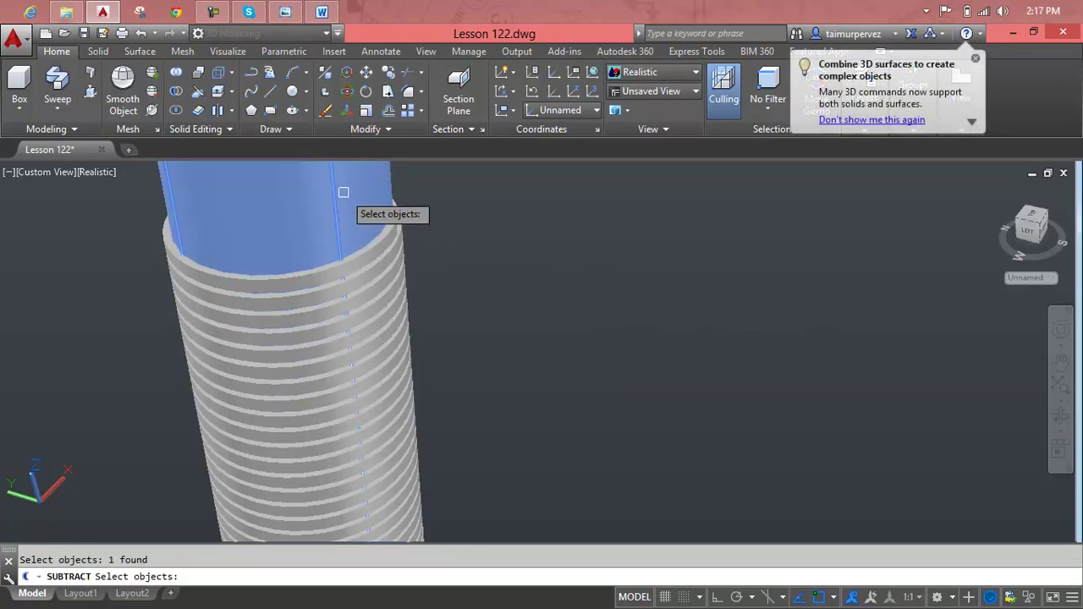
key("Return")
left_click(359, 292)
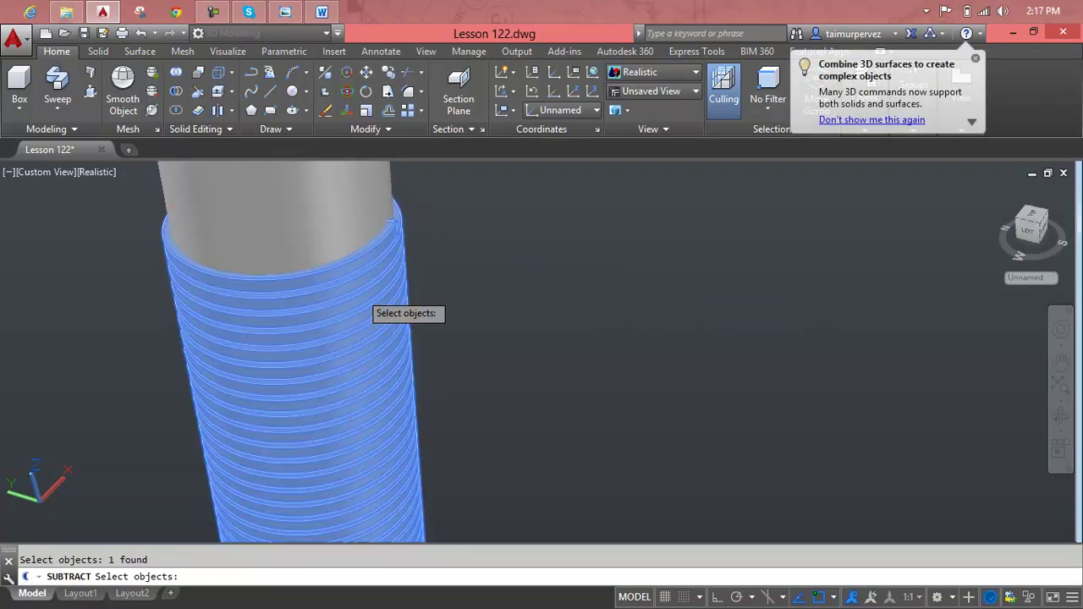
key("Return")
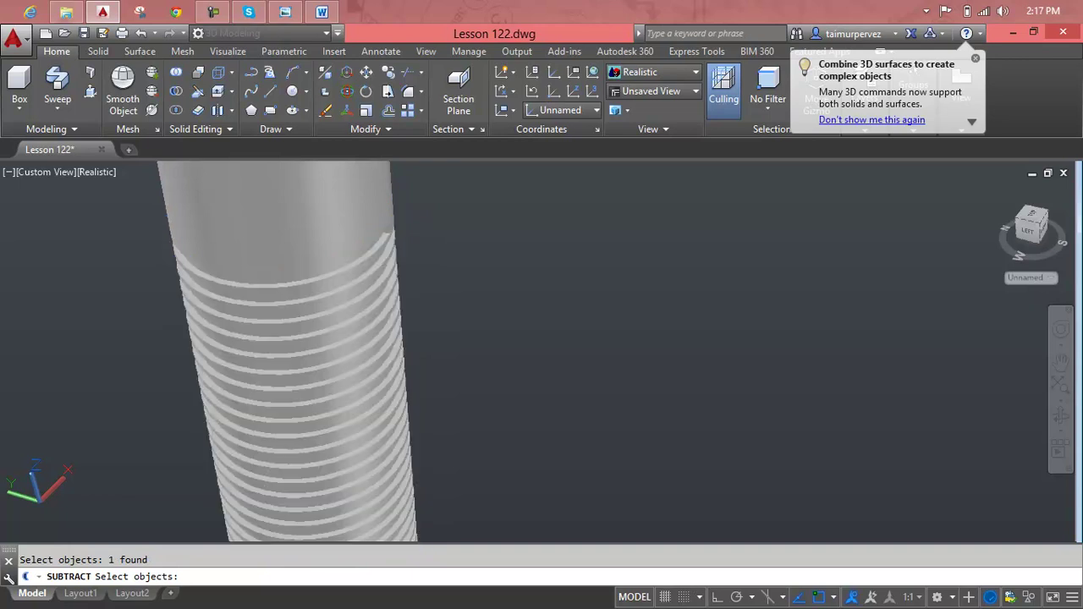
Zoom out and pan until the whole bolt and the nut are in view.
scroll(491, 304, "down", 3)
mouse_move(485, 387)
middle_mouse_down()
mouse_move(597, 368)
mouse_move(705, 331)
middle_mouse_up()
scroll(706, 330, "down", 3)
scroll(724, 408, "down", 2)
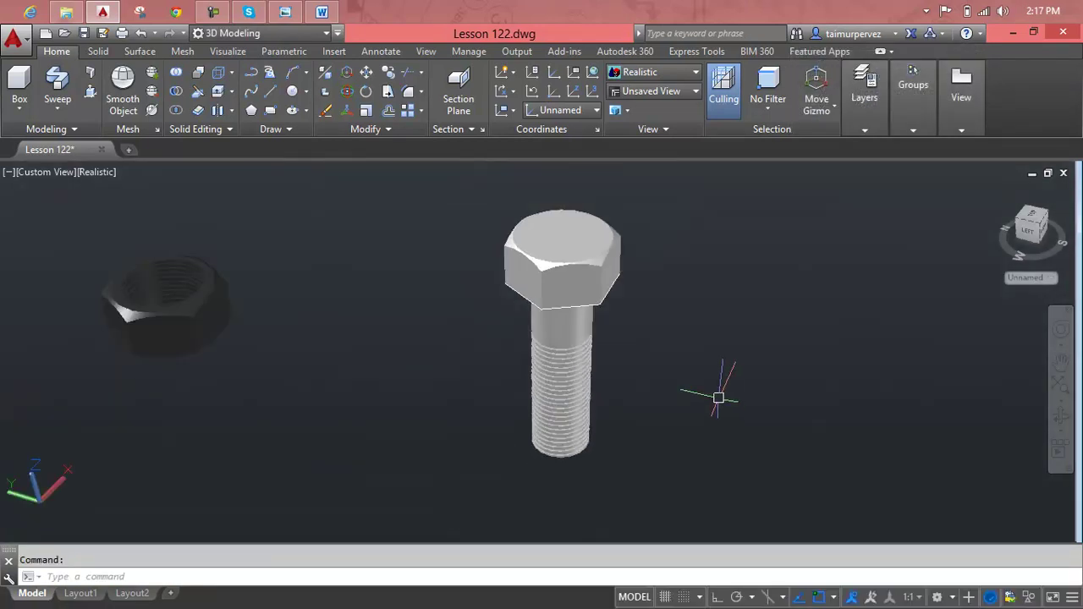
middle_click_drag(713, 386, 756, 375)
left_click(227, 290)
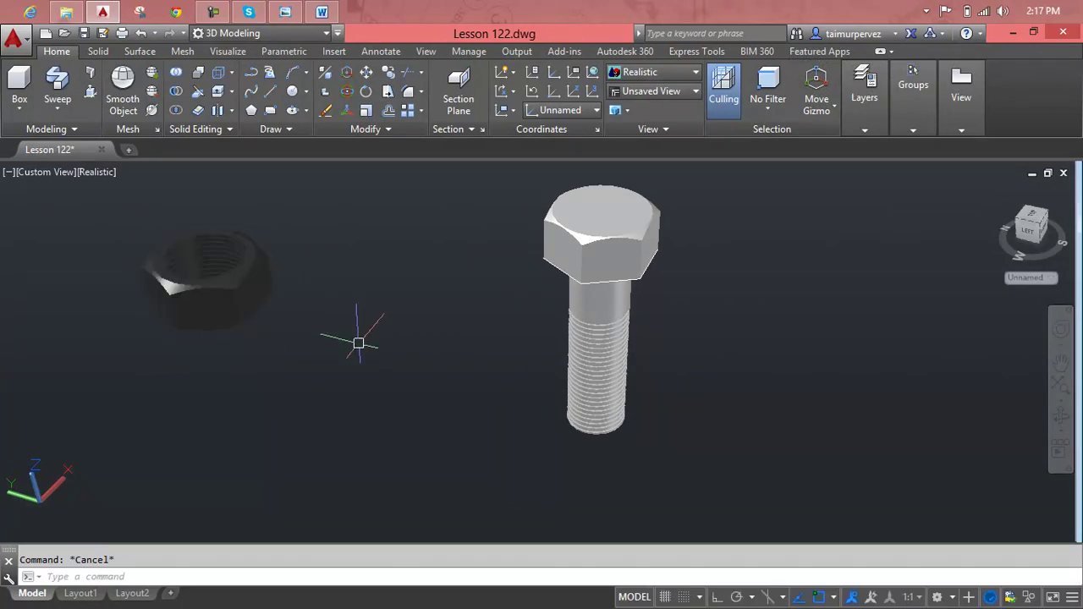
type("N")
key("Escape")
Pan and orbit around the nut until the bolt comes into sight.
key("Return")
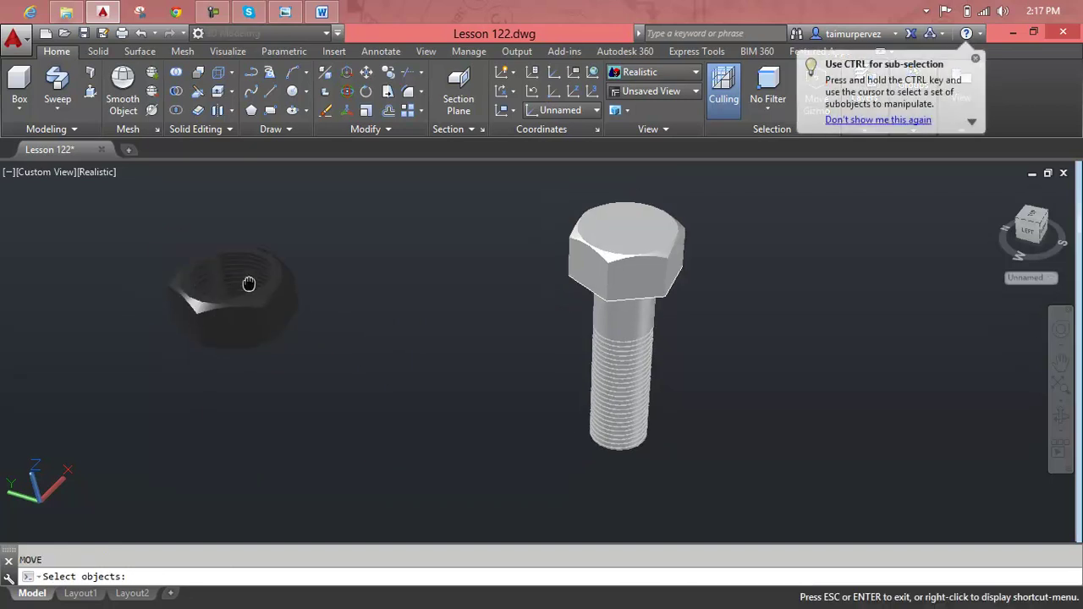
scroll(213, 285, "up", 3)
mouse_move(212, 285)
middle_mouse_down()
mouse_move(446, 385)
mouse_move(593, 432)
middle_mouse_up()
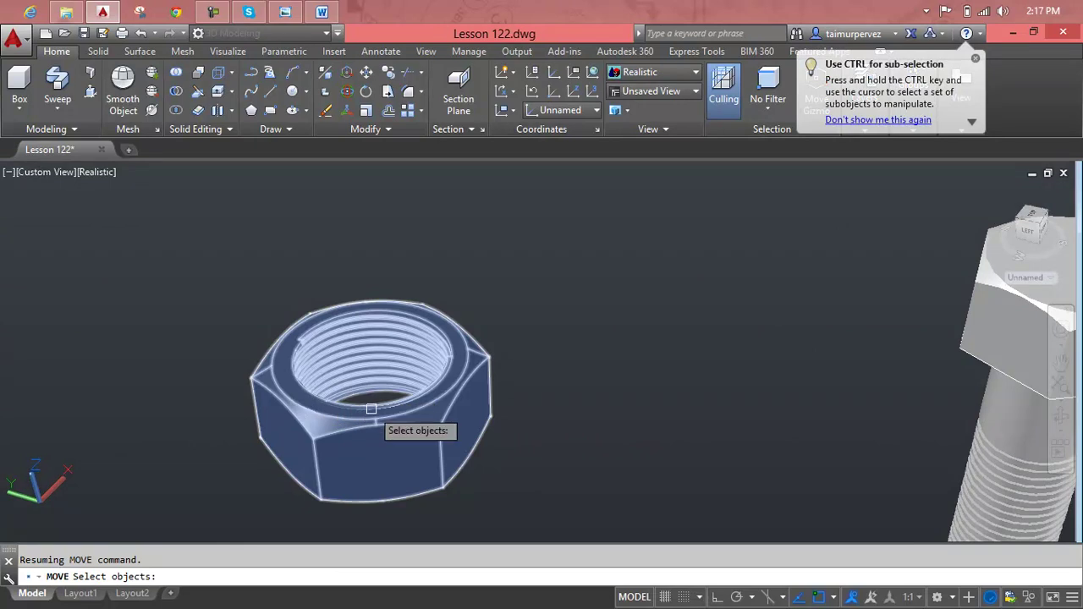
middle_click_drag(370, 408, 376, 416, "shift")
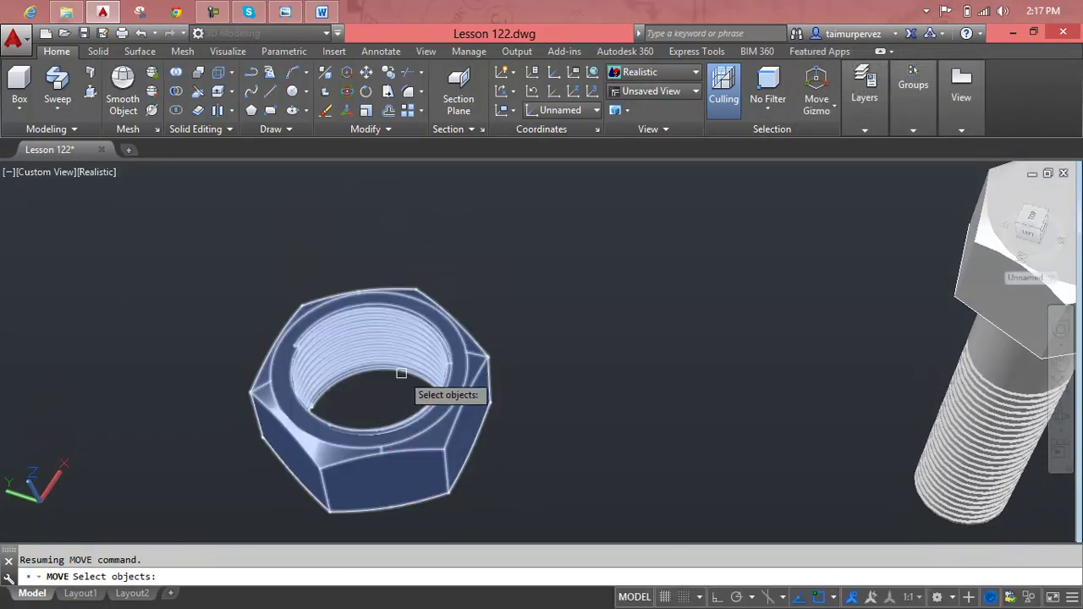
mouse_move(402, 374)
middle_mouse_down("shift")
mouse_move(411, 406)
mouse_move(393, 446)
mouse_move(409, 417)
middle_mouse_up("shift")
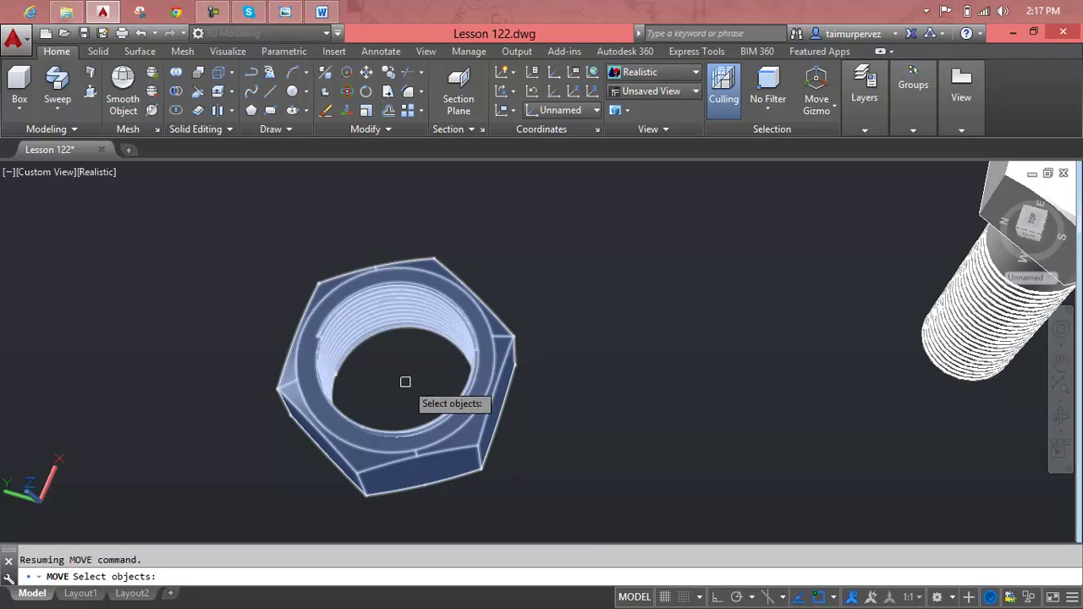
scroll(719, 385, "down", 5)
mouse_move(718, 387)
middle_mouse_down("shift")
mouse_move(819, 356)
mouse_move(652, 367)
middle_mouse_up("shift")
scroll(714, 365, "up", 2)
scroll(714, 365, "up", 2)
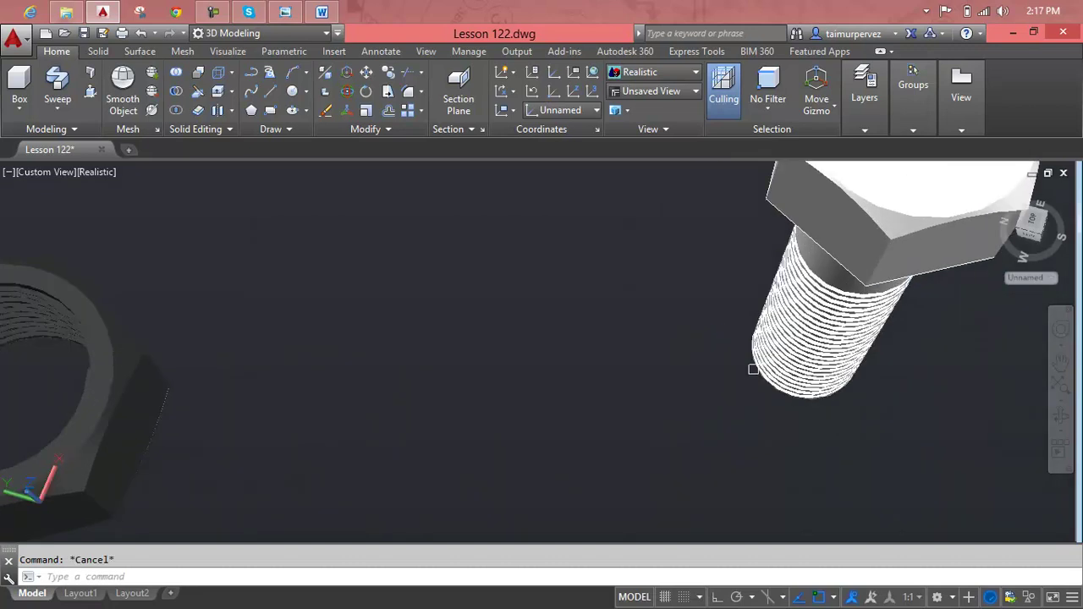
Move the bolt with M, using its shank end as base point and lining it up with the nut.
type("m")
key("Return")
left_click(804, 376)
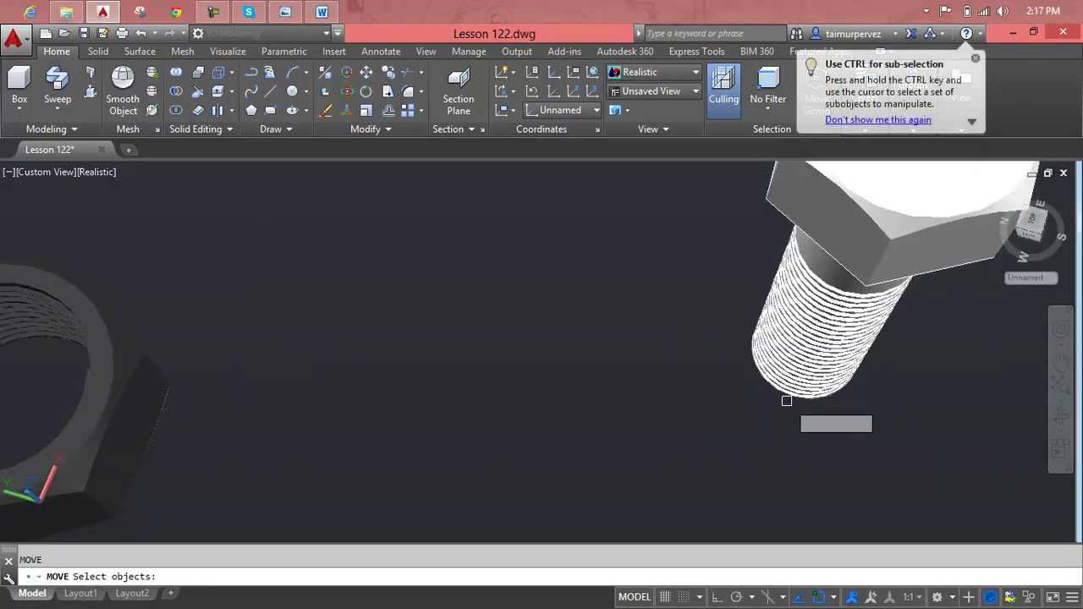
middle_click_drag(789, 400, 801, 373, "shift")
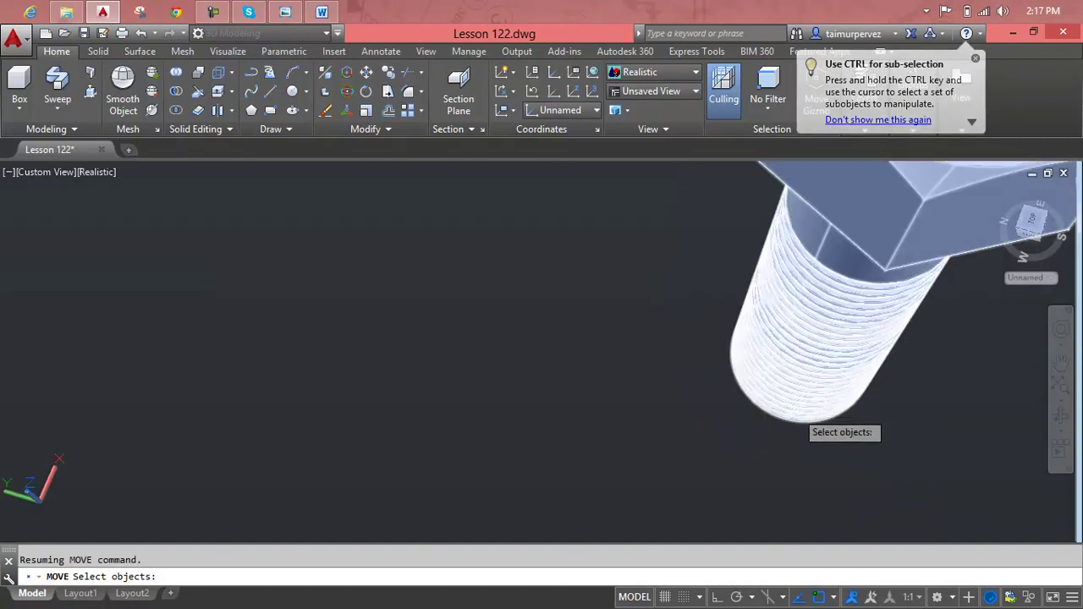
middle_click_drag(771, 422, 695, 538, "shift")
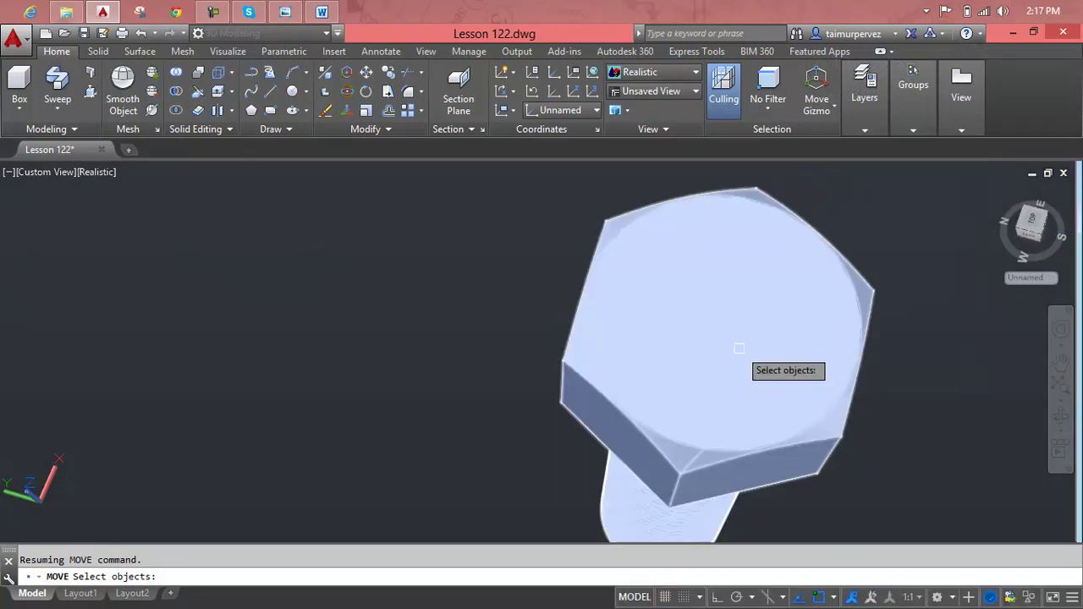
mouse_move(656, 499)
middle_mouse_down("shift")
mouse_move(668, 435)
mouse_move(682, 430)
middle_mouse_up("shift")
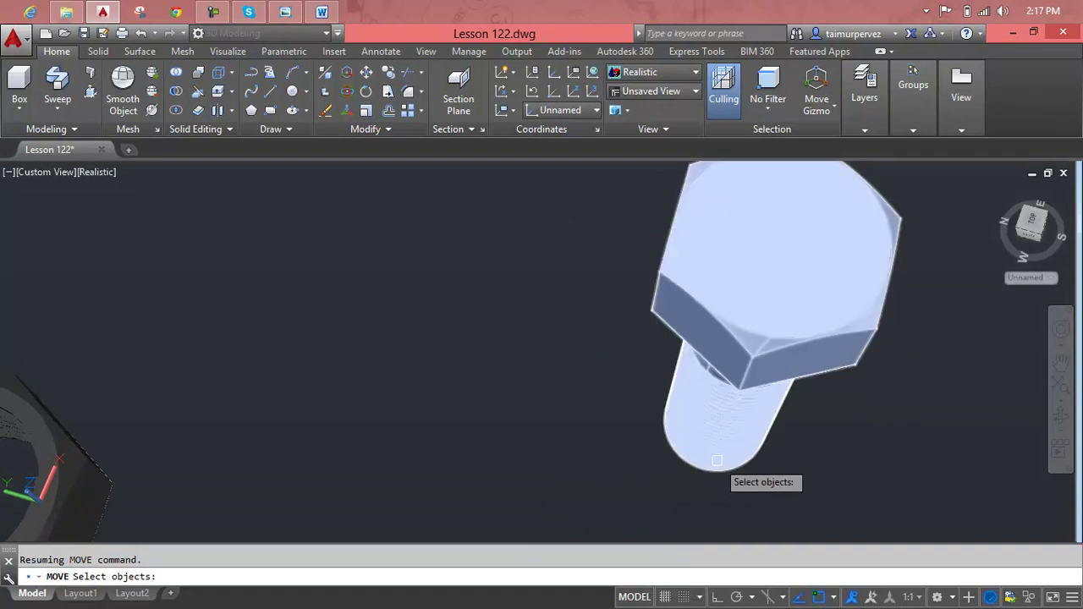
left_click(717, 460)
key("Return")
left_click(716, 461)
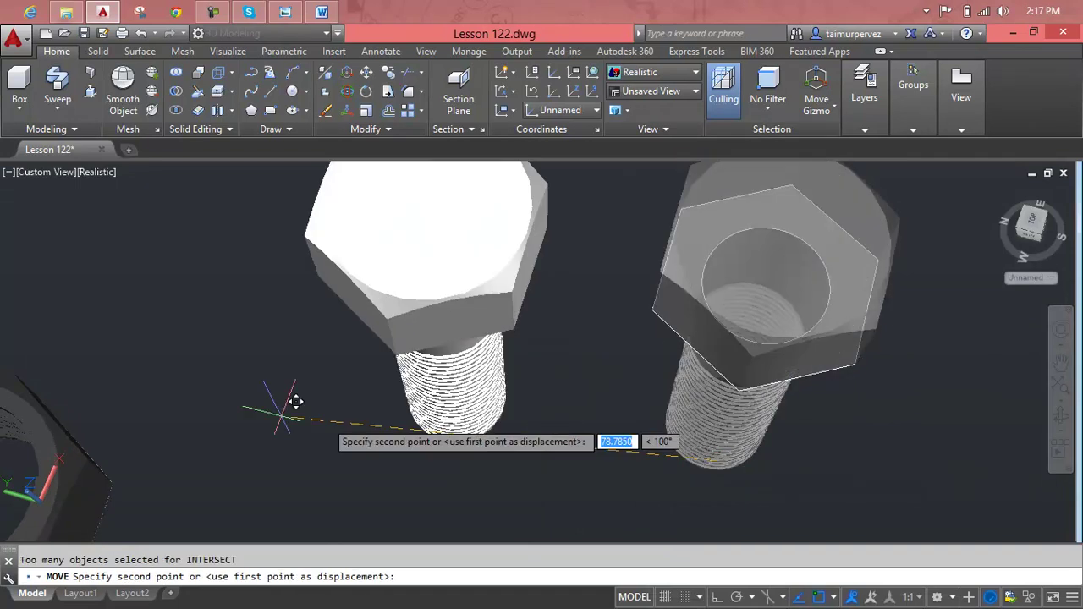
mouse_move(273, 398)
middle_mouse_down("shift")
mouse_move(624, 423)
mouse_move(600, 417)
middle_mouse_up("shift")
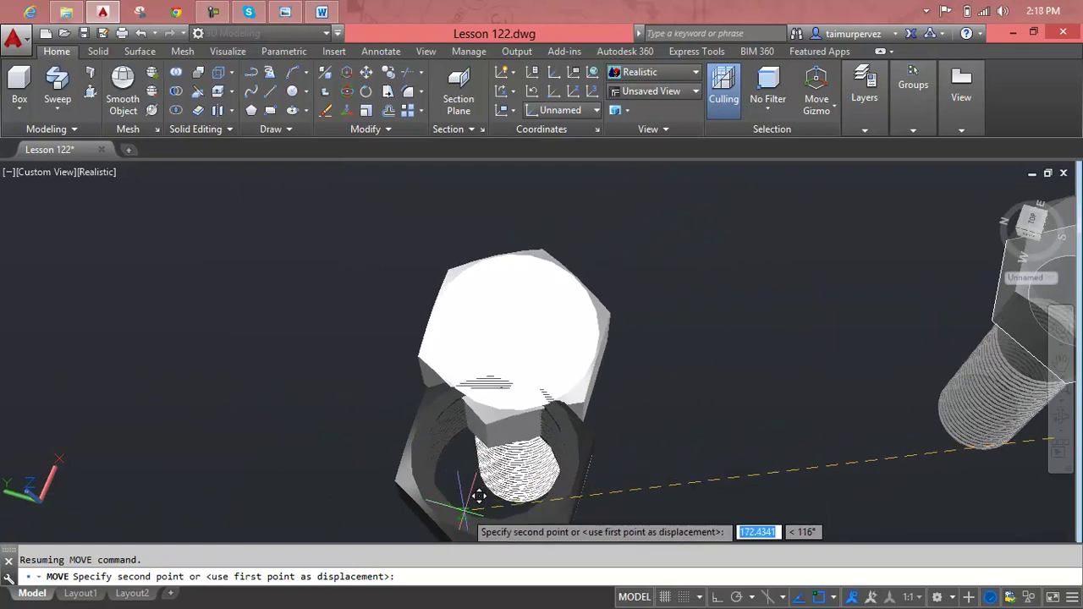
middle_click_drag(480, 489, 599, 369, "shift")
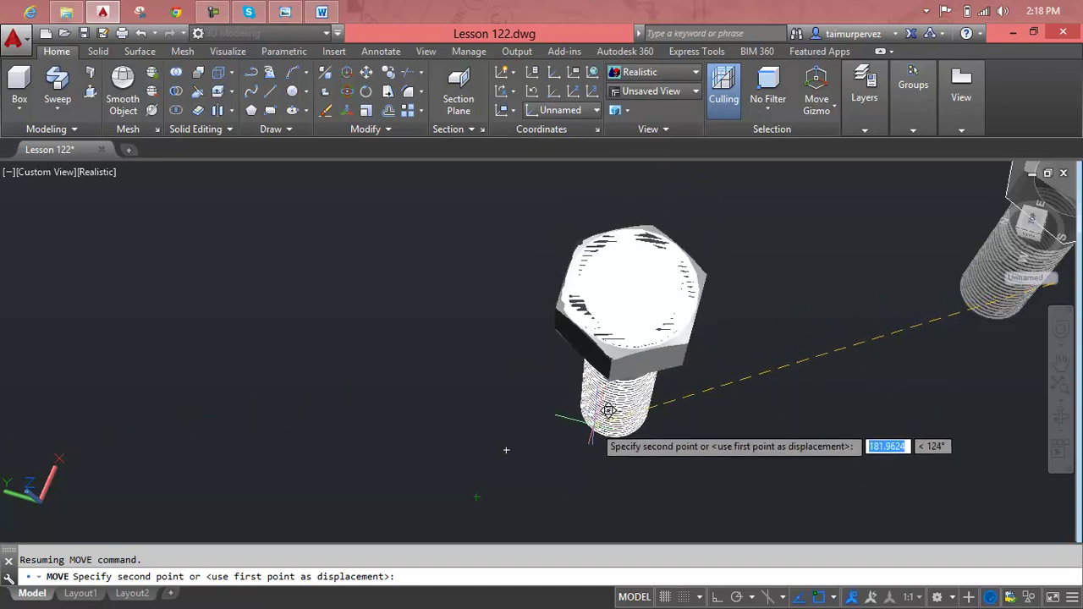
scroll(607, 410, "down", 5)
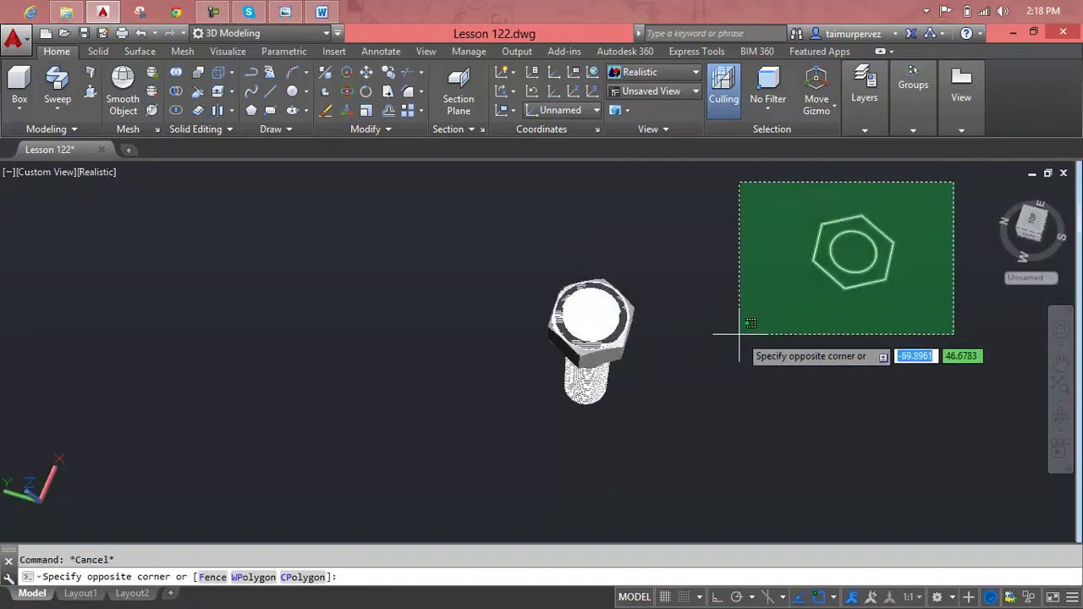
Window-select the leftover hexagon and circle outline and delete it.
left_click(733, 361)
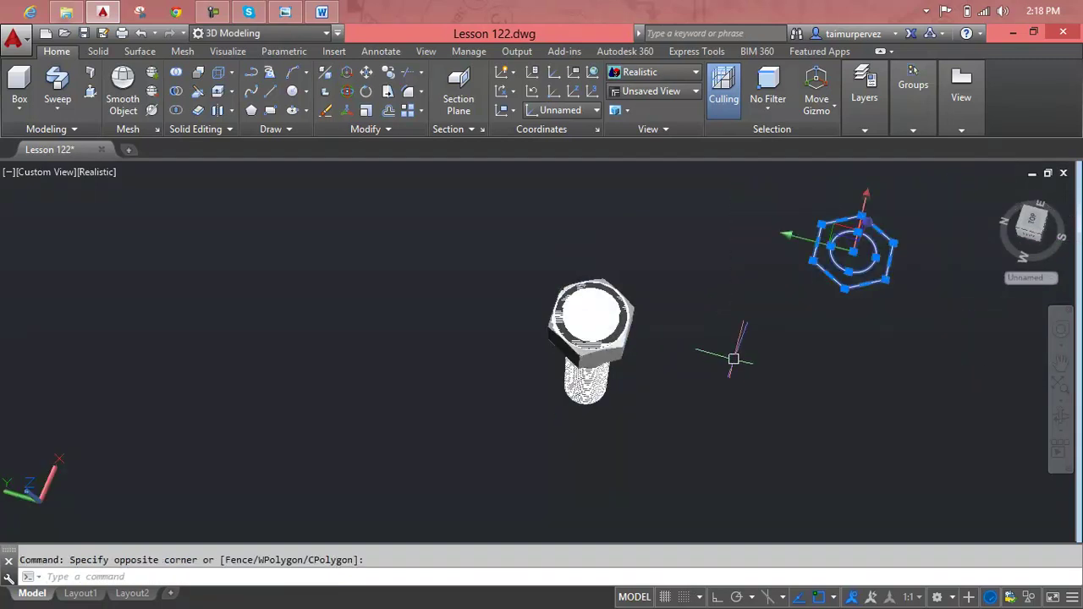
left_click(743, 355)
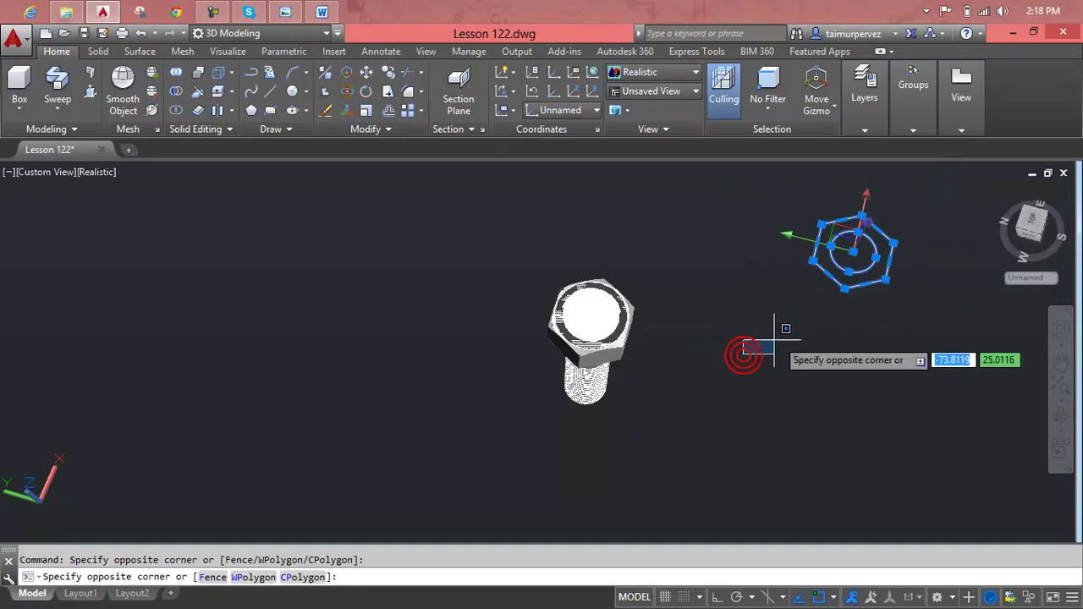
left_click(921, 237)
key("Delete")
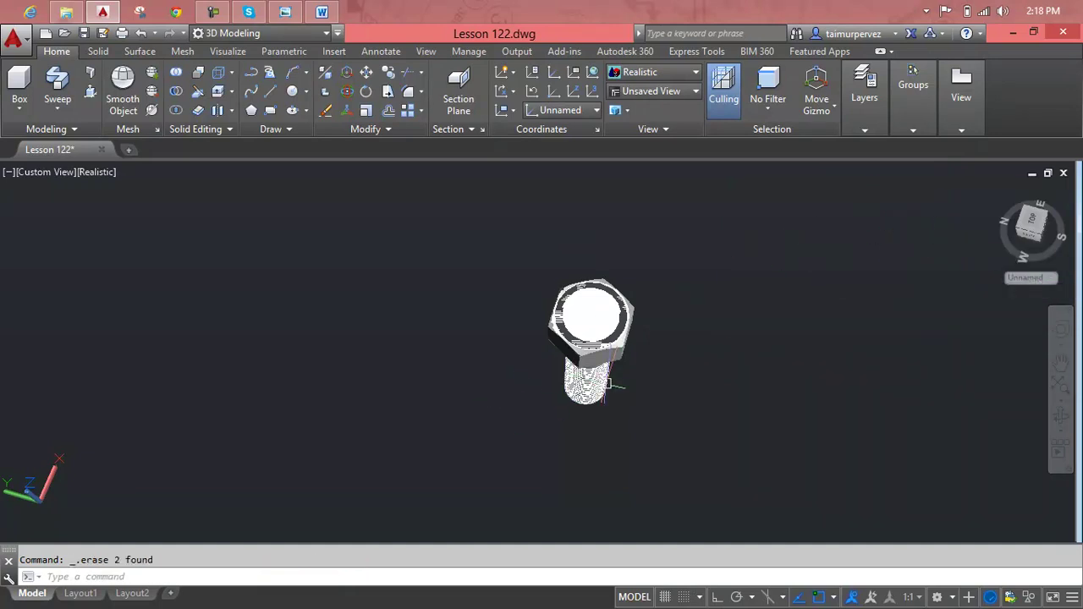
mouse_move(611, 376)
middle_mouse_down("shift")
mouse_move(617, 350)
mouse_move(685, 259)
mouse_move(687, 279)
middle_mouse_up("shift")
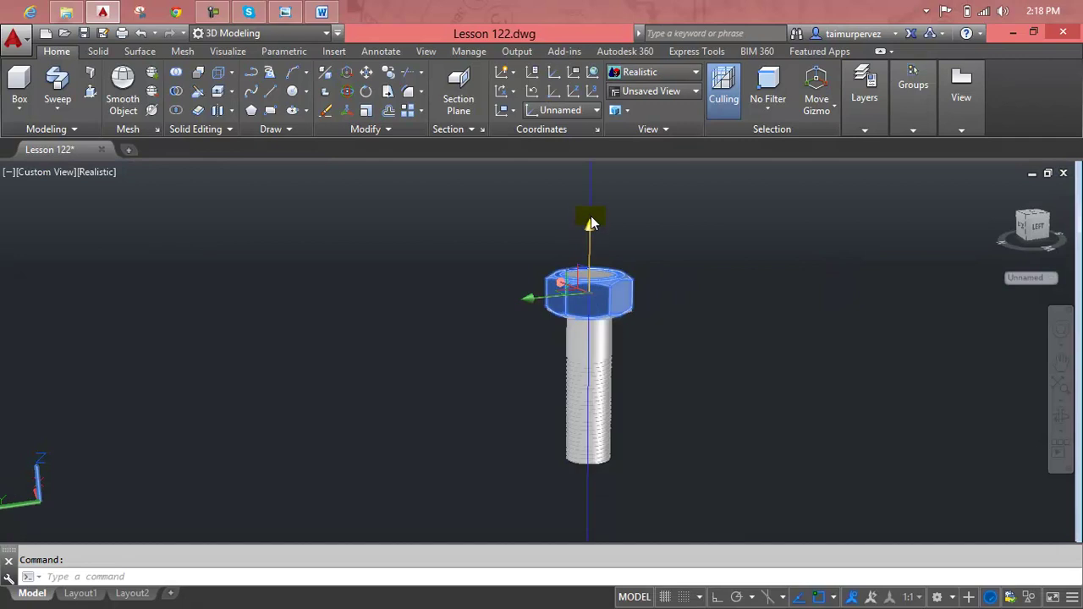
Slide the nut down the Move gizmo's Z axis to the middle of the shank.
left_click(590, 225)
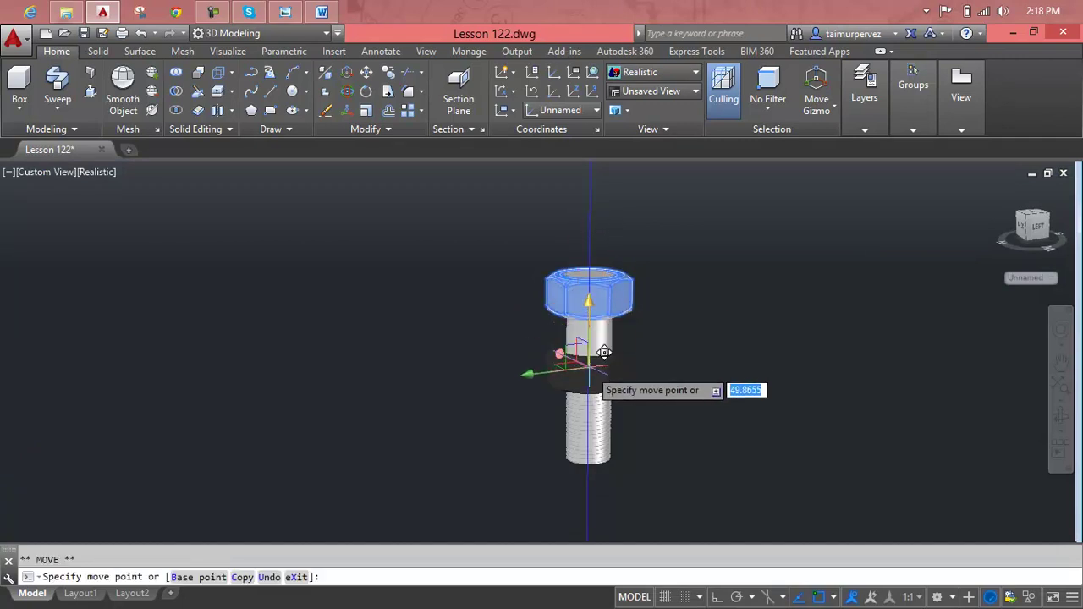
key("Escape")
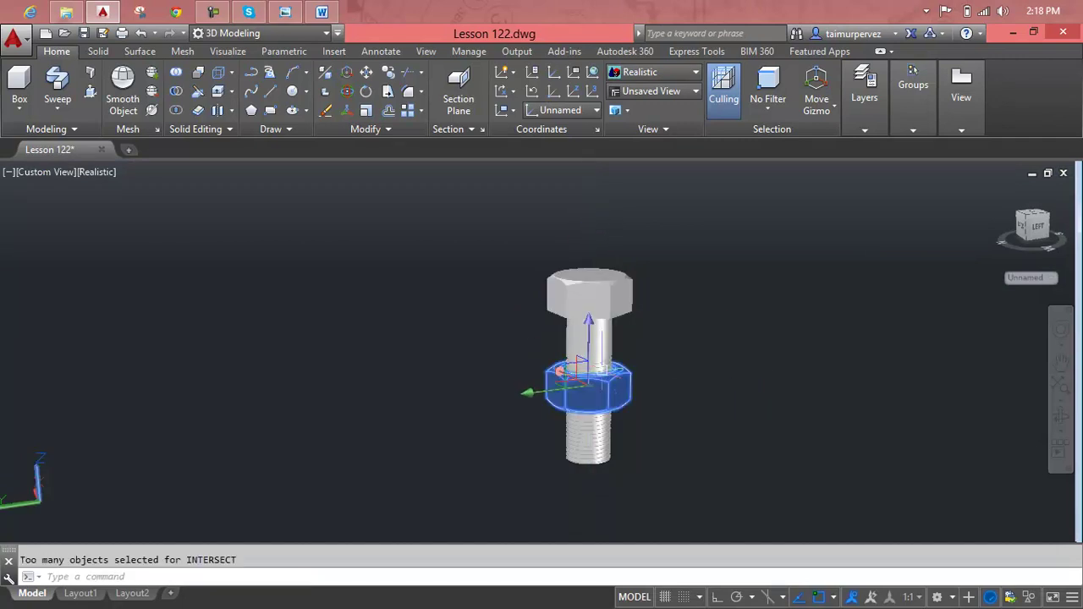
key("Escape")
scroll(578, 371, "up", 2)
scroll(578, 372, "up", 1)
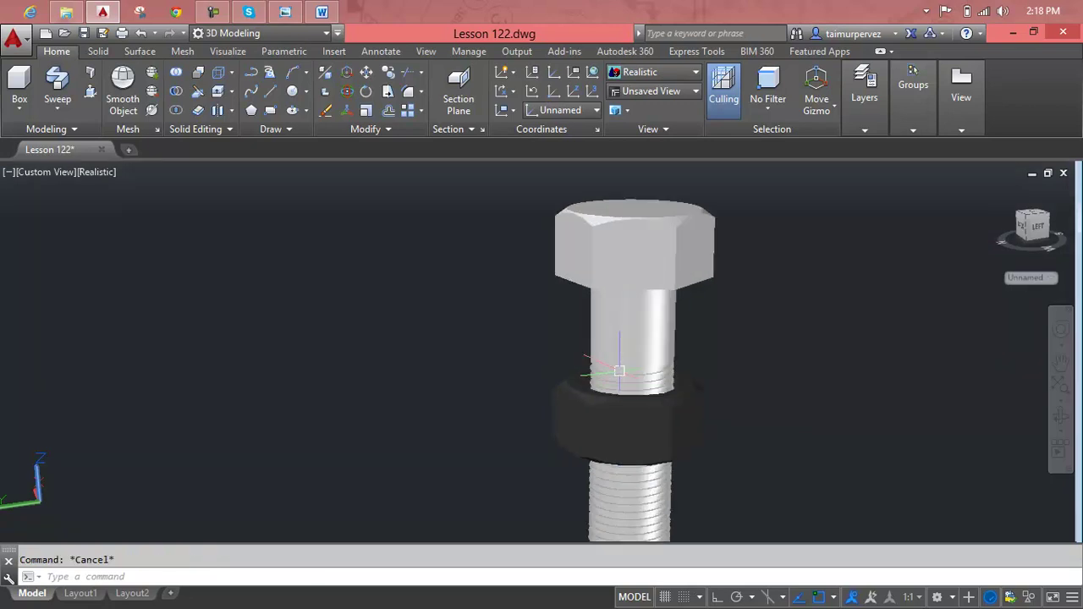
scroll(662, 369, "up", 1)
mouse_move(682, 399)
middle_mouse_down("shift")
mouse_move(553, 434)
mouse_move(721, 473)
mouse_move(711, 411)
mouse_move(664, 410)
middle_mouse_up("shift")
scroll(713, 411, "down", 3)
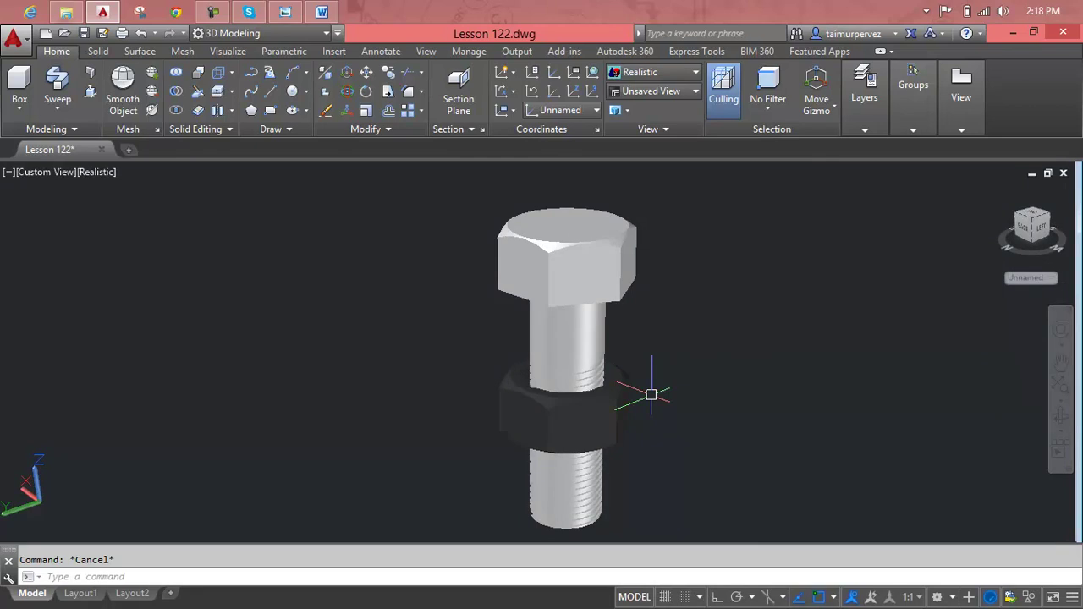
scroll(539, 348, "down", 3)
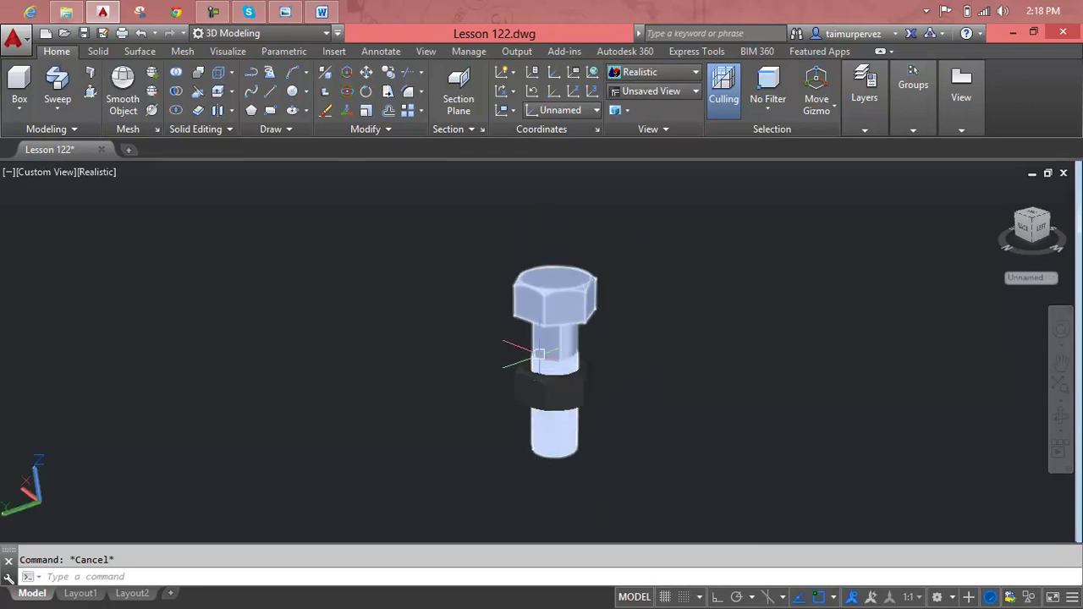
scroll(579, 494, "up", 2)
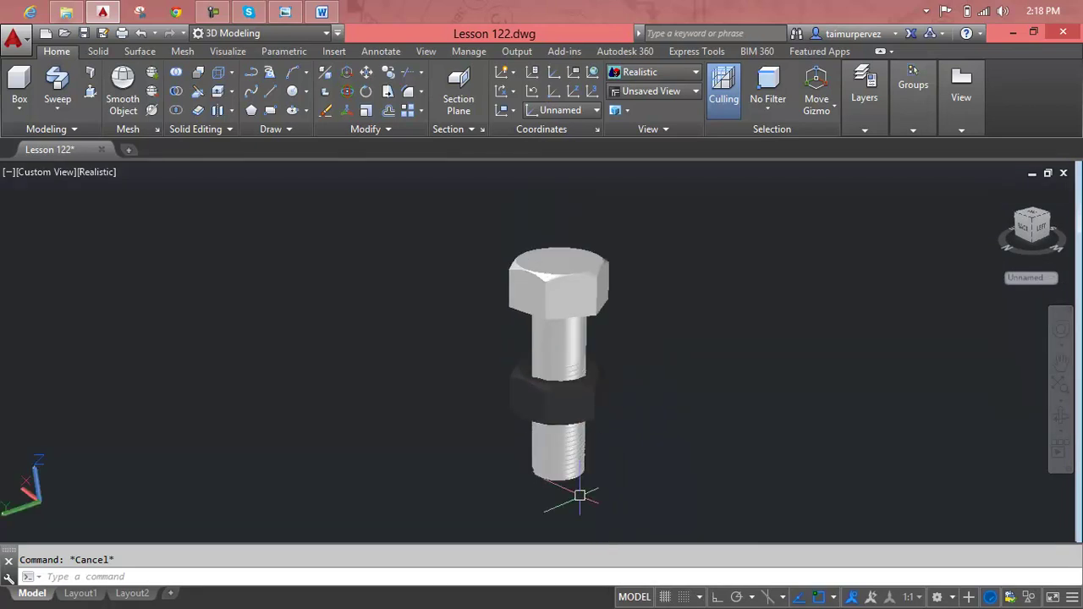
type("c")
key("Return")
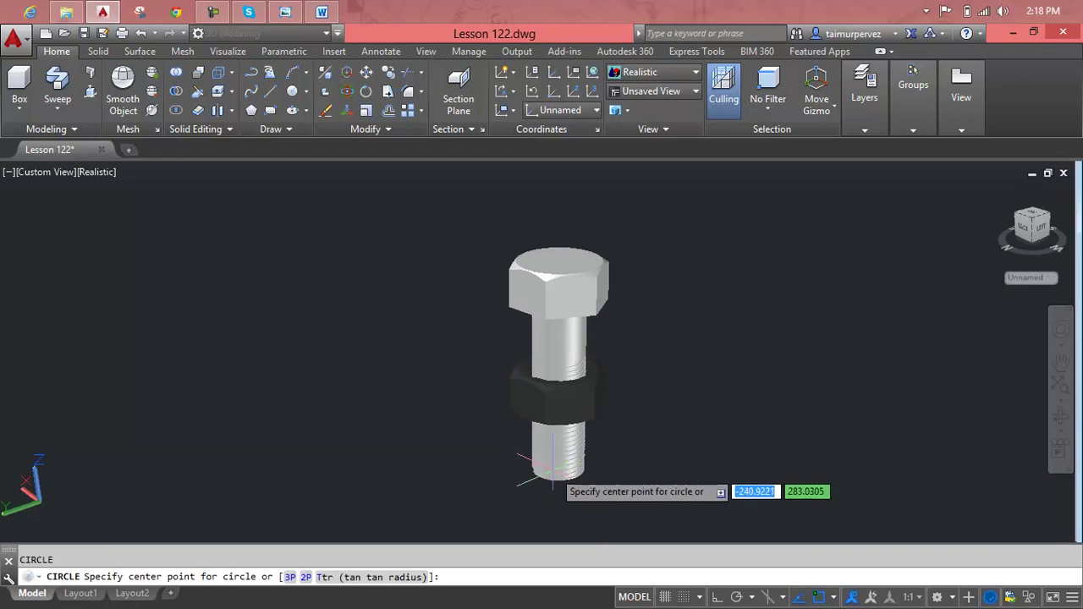
Draw a wide circle centred at the bolt's base and select it for REGION.
left_click(558, 478)
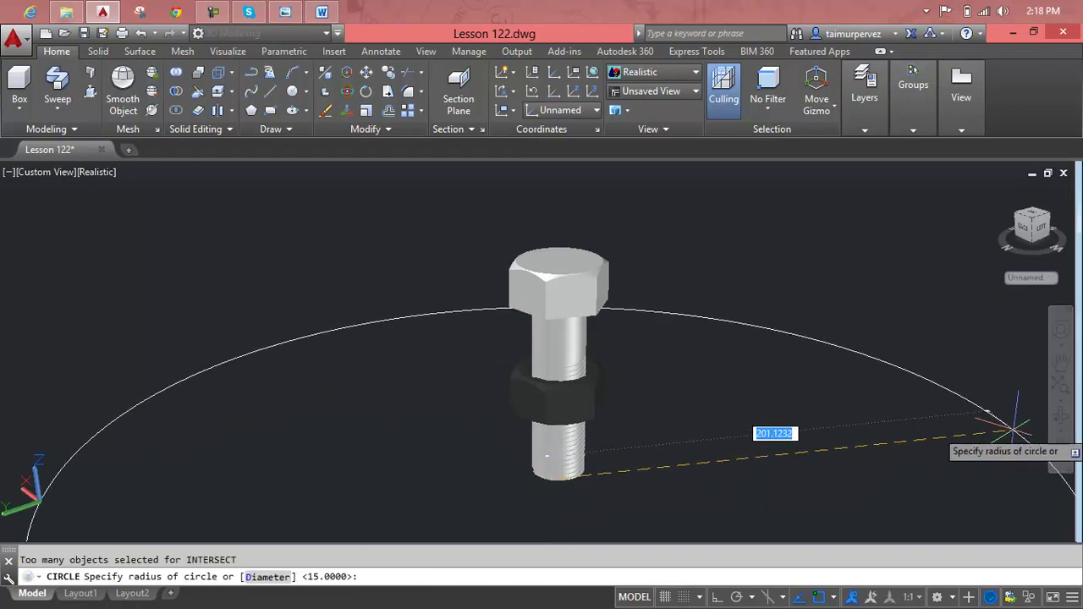
scroll(894, 401, "down", 2)
middle_click_drag(862, 386, 841, 317)
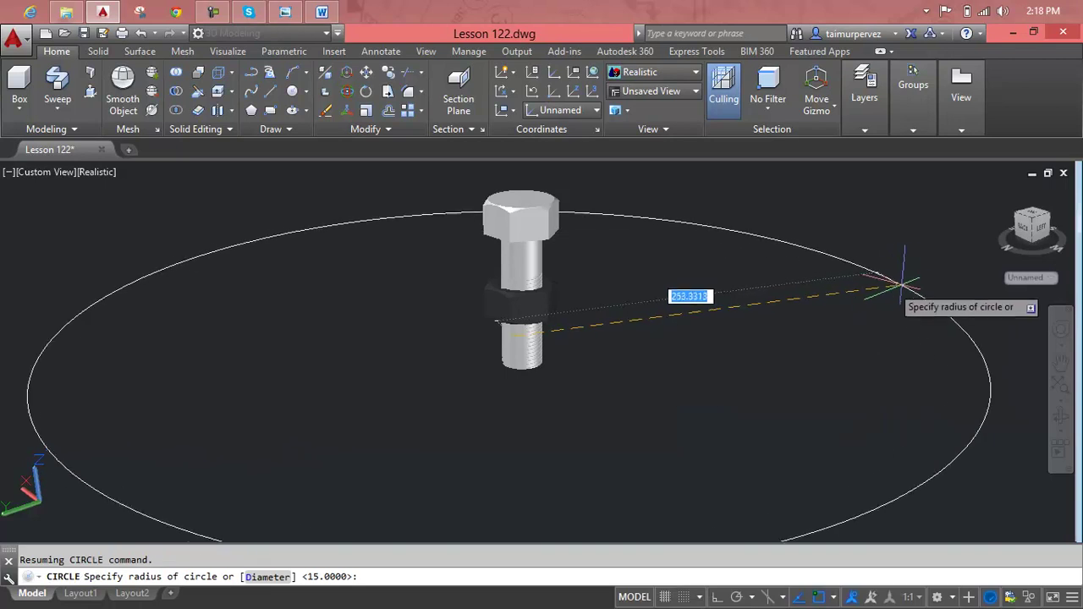
left_click(954, 225)
scroll(814, 268, "down", 2)
key("Escape")
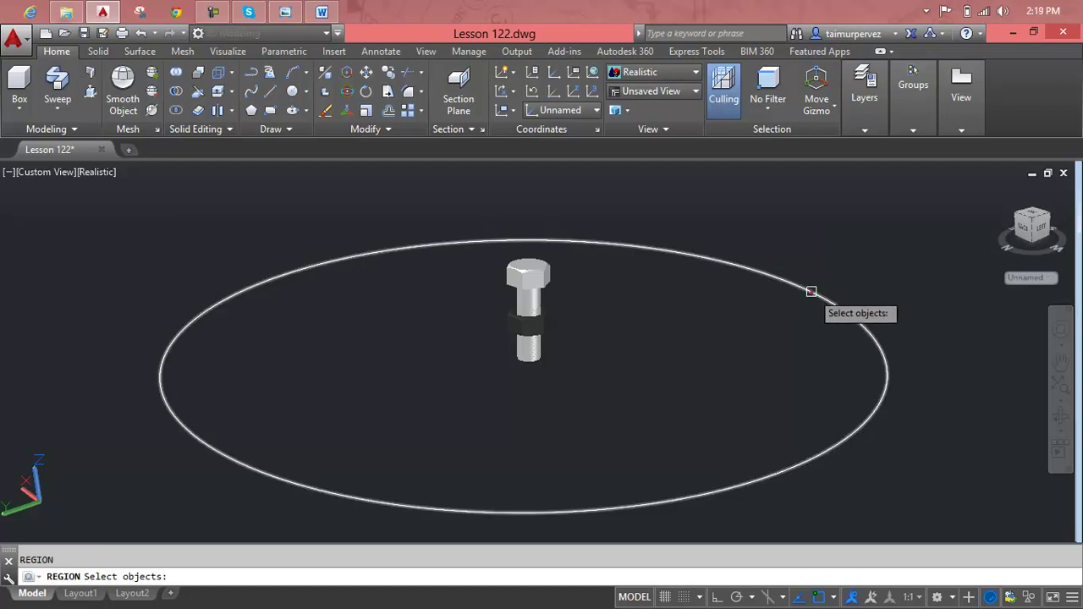
left_click(811, 289)
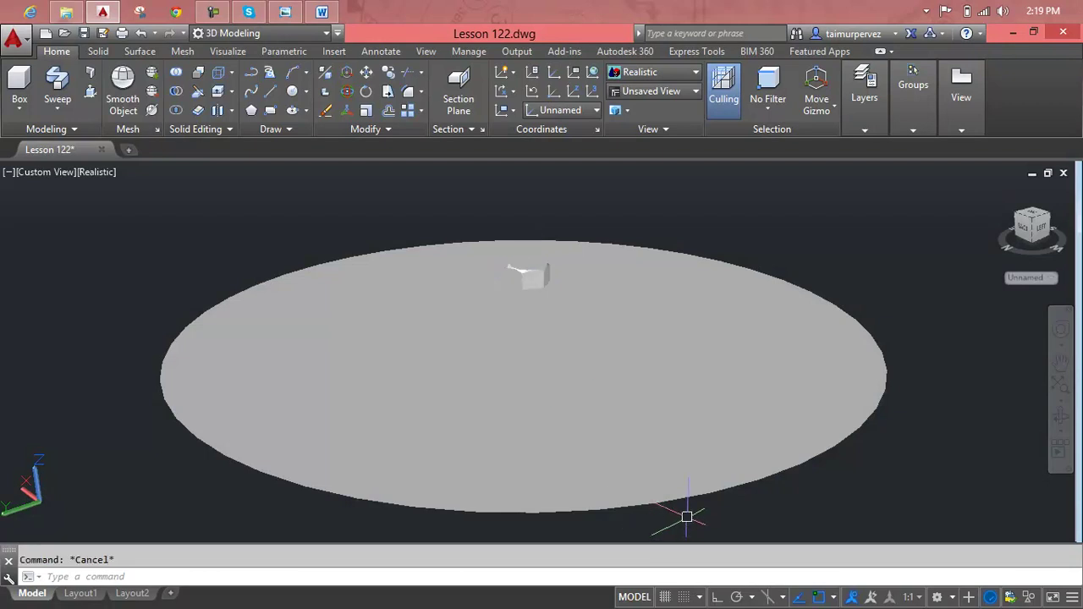
Start a MOVE on the base plate disc, then cancel it.
type("m")
key("Return")
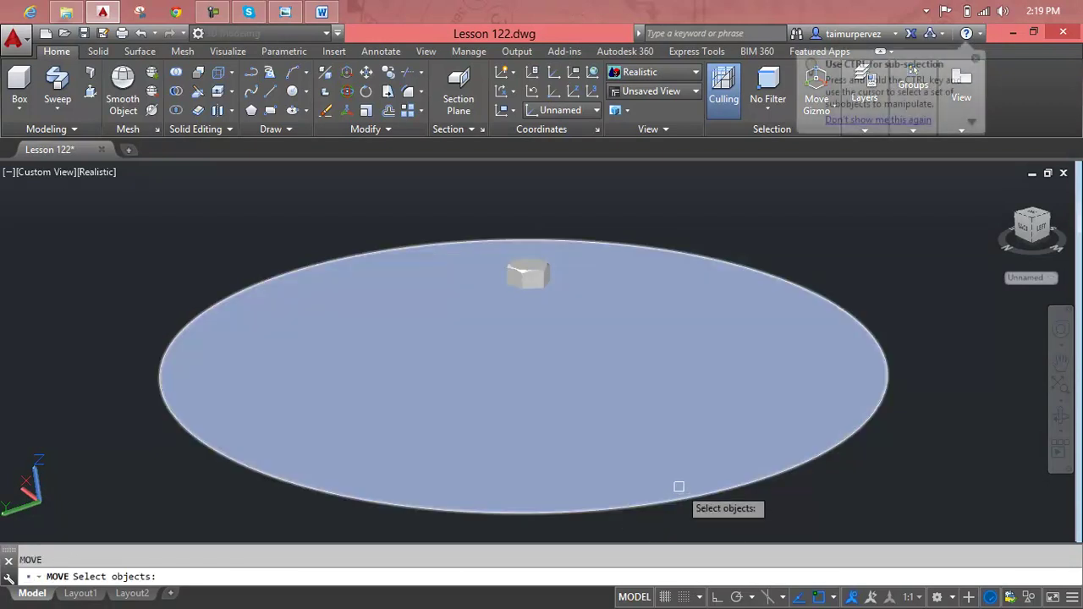
left_click(678, 483)
key("Return")
left_click(668, 481)
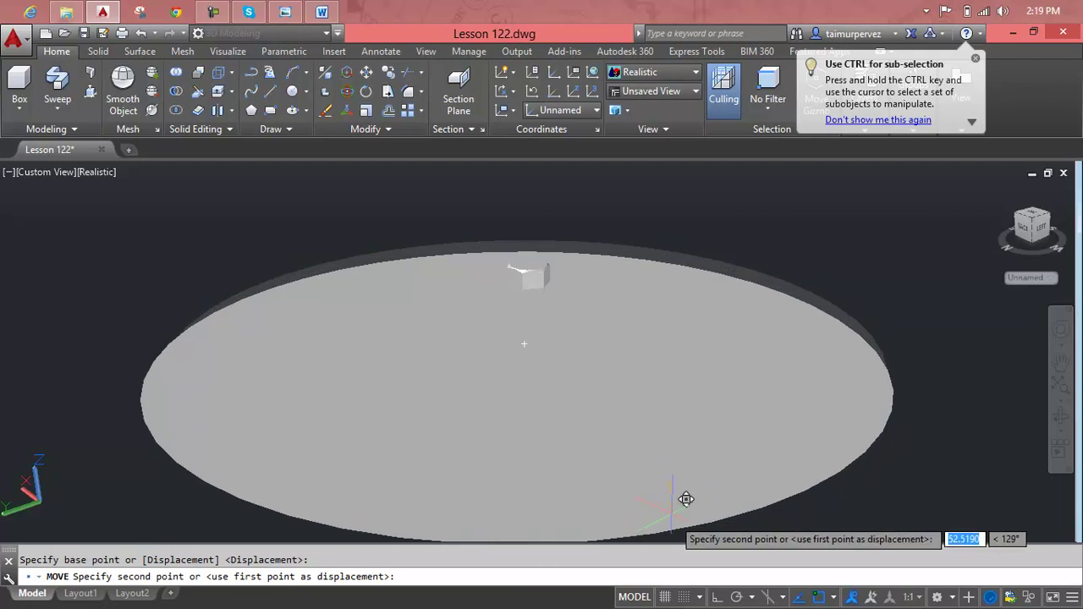
key("Escape")
key("Escape")
key("Escape")
Select the base plate and orbit the view edge-on to inspect it.
left_click(576, 343)
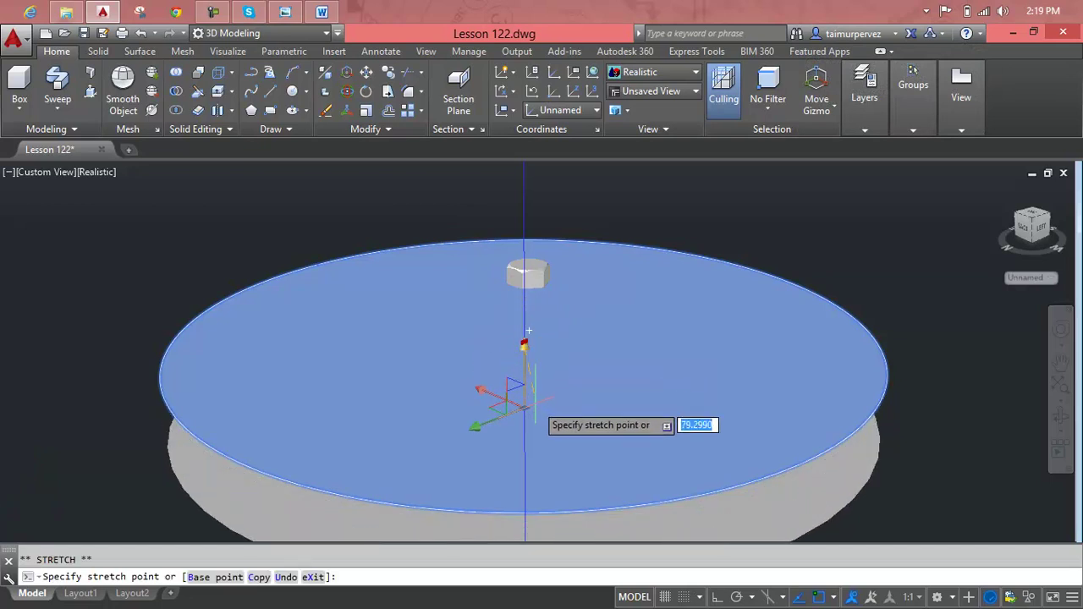
scroll(533, 381, "up", 1)
scroll(529, 379, "up", 1)
scroll(516, 374, "up", 3)
scroll(525, 398, "down", 2)
middle_click_drag(529, 408, 548, 394, "shift")
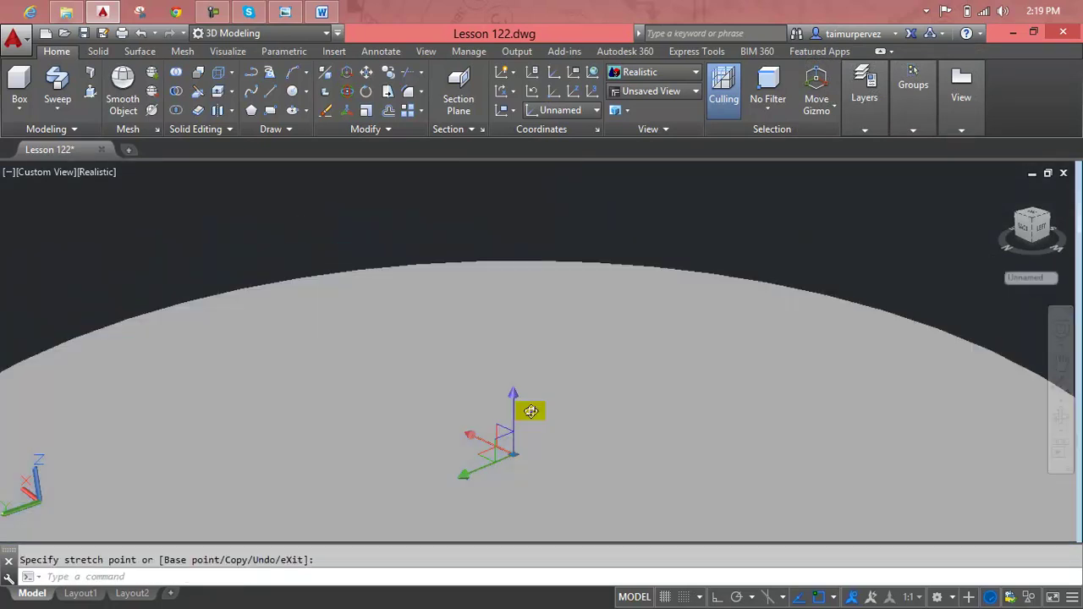
key("Escape")
scroll(549, 395, "down", 3)
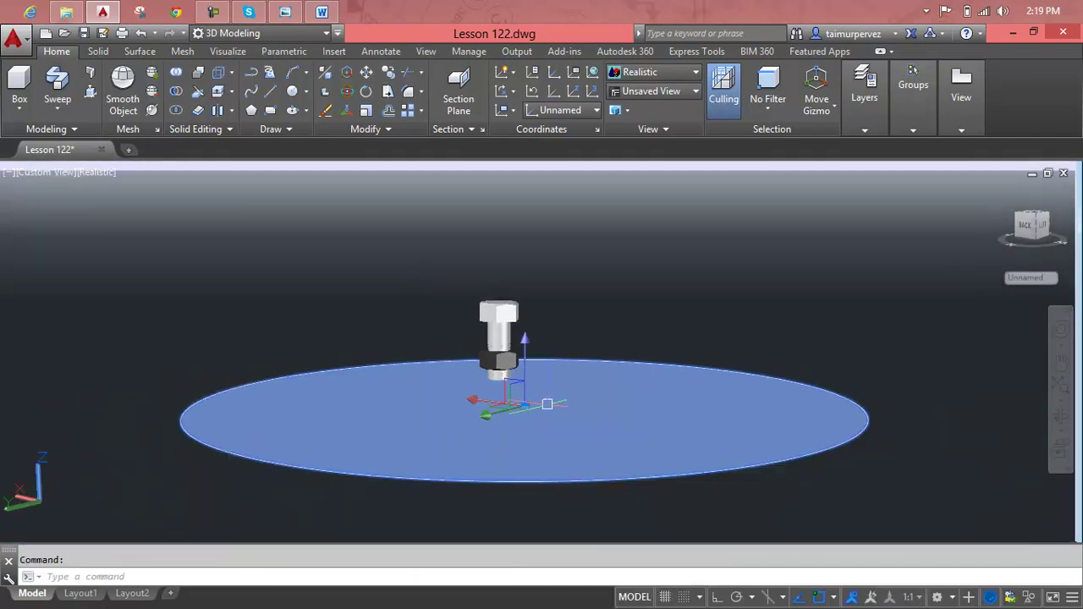
mouse_move(549, 398)
middle_mouse_down("shift")
mouse_move(541, 385)
mouse_move(557, 368)
middle_mouse_up("shift")
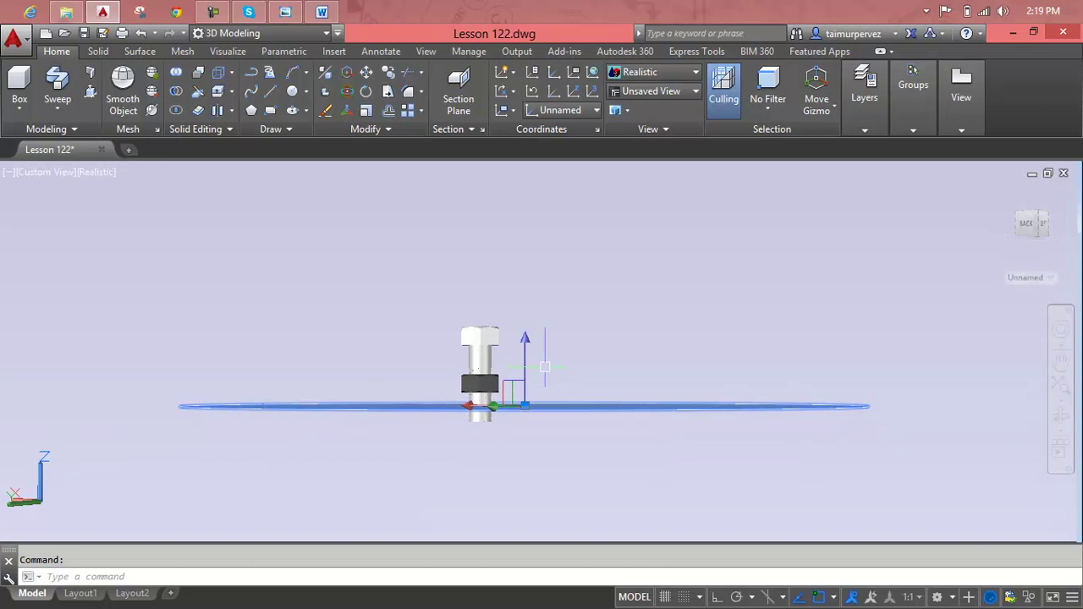
key("Escape")
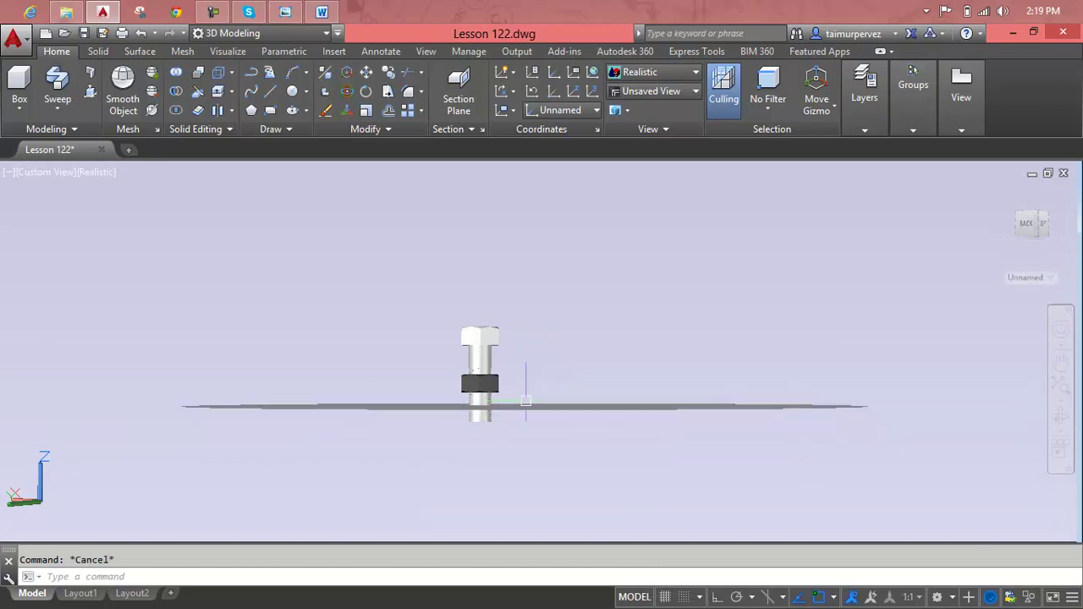
Try stretching the base plate from its centre grip, leaving it unchanged.
left_click(525, 406)
left_click(526, 342)
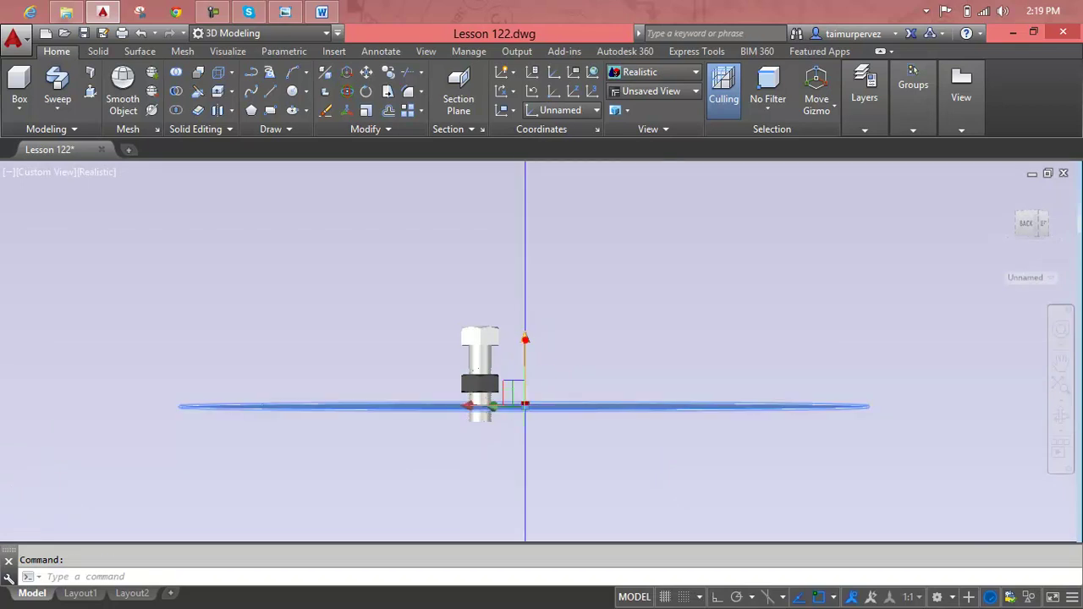
left_click(524, 425)
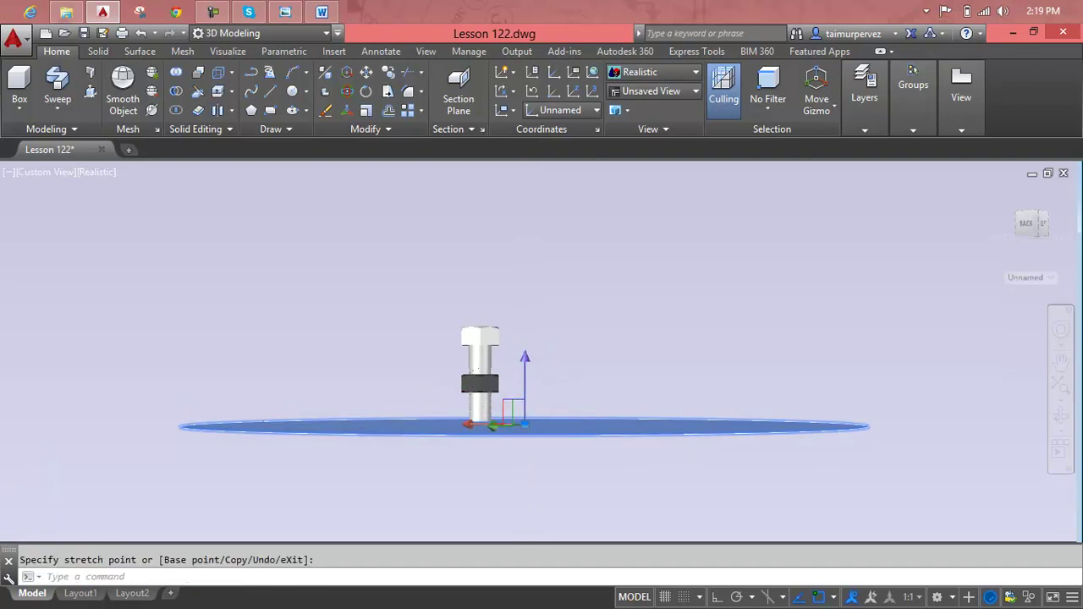
scroll(473, 389, "up", 2)
scroll(474, 389, "up", 1)
scroll(474, 389, "up", 3)
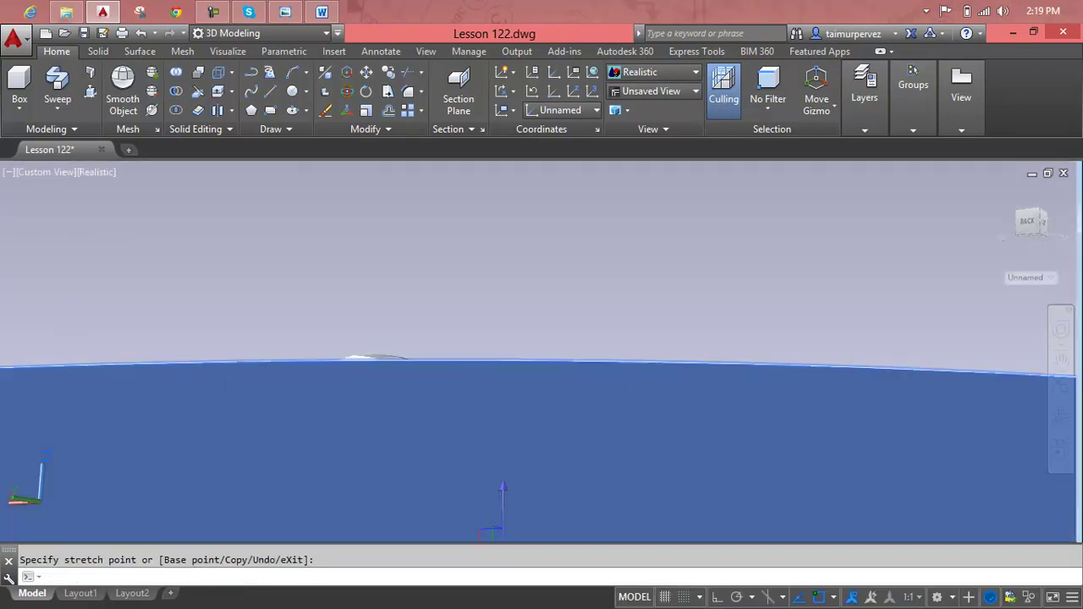
key("Escape")
scroll(495, 434, "down", 3)
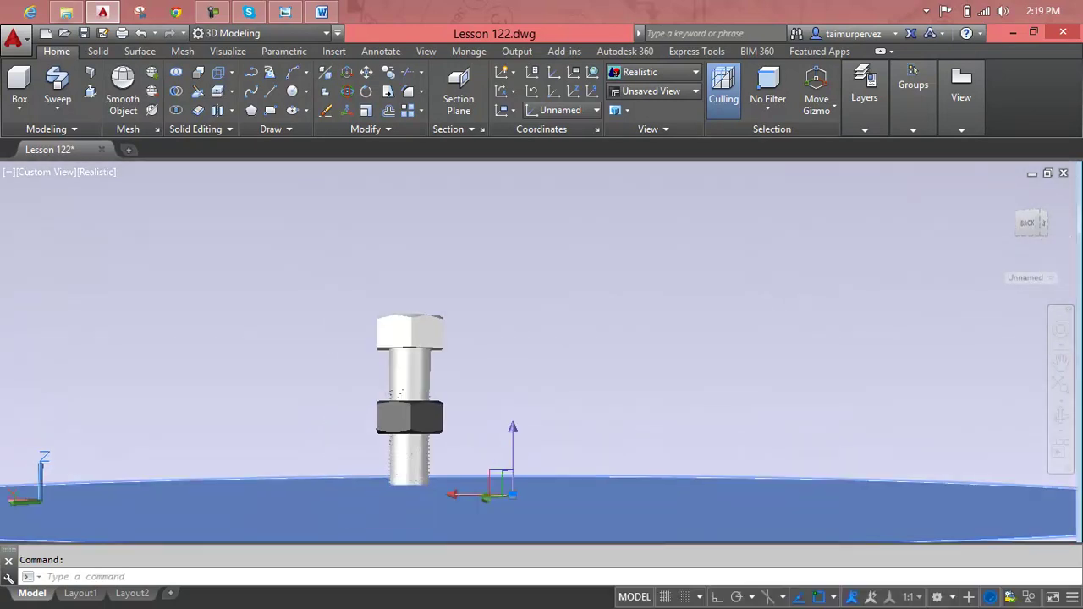
middle_click_drag(502, 444, 541, 410)
middle_click(495, 422)
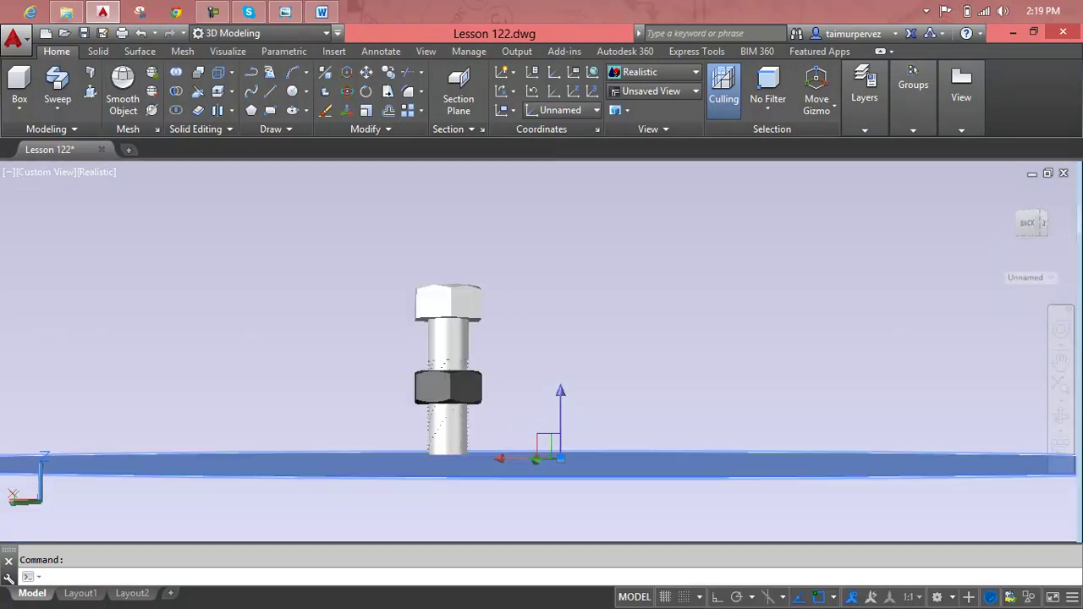
left_click(560, 459)
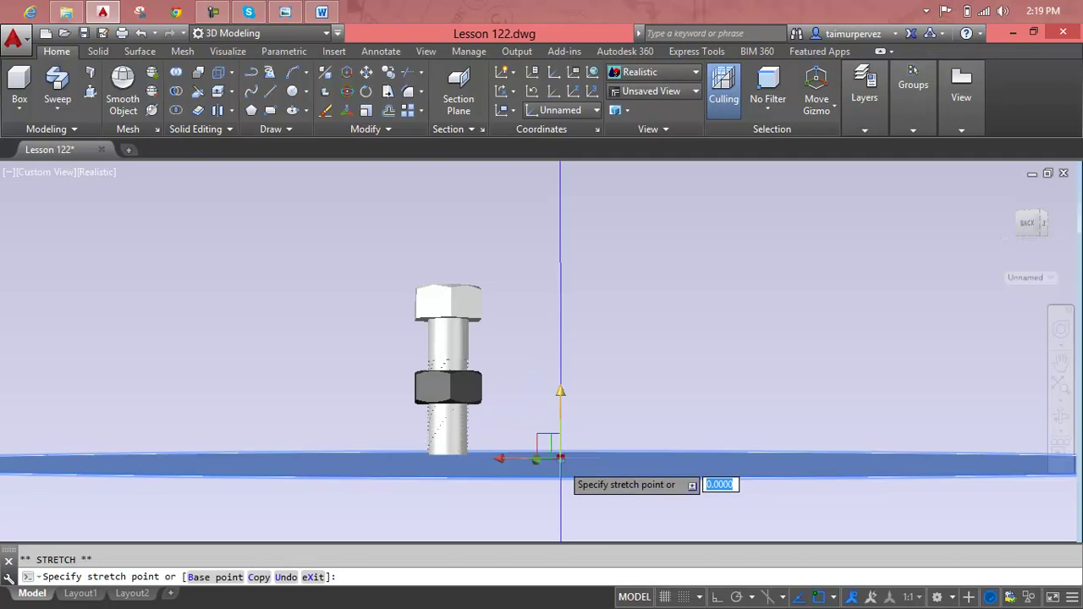
left_click(557, 485)
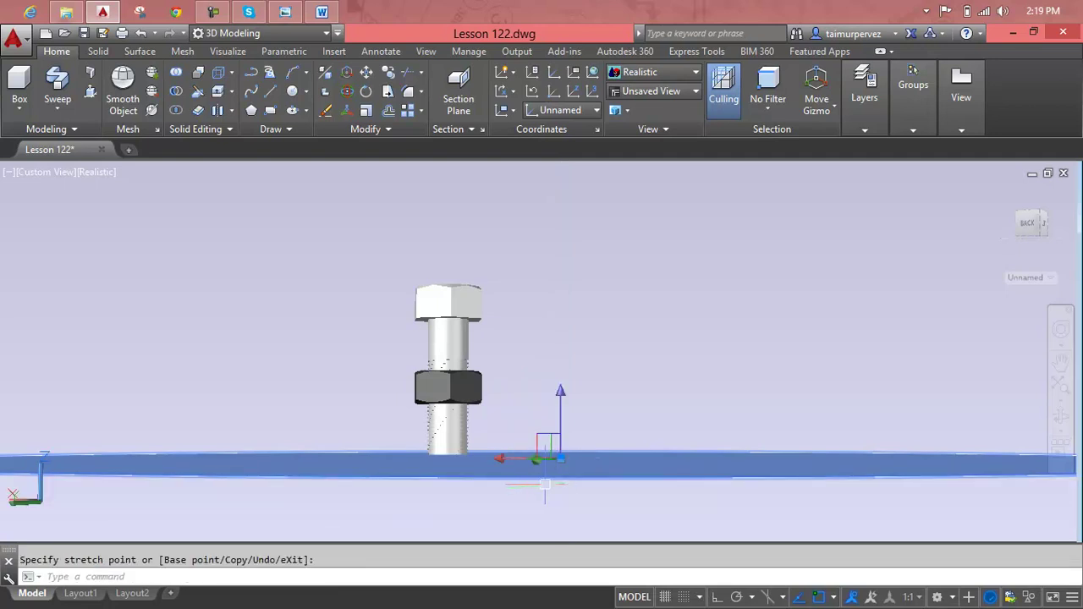
key("Escape")
Select the threaded bolt and start moving it along the gizmo's Z axis.
scroll(465, 471, "up", 3)
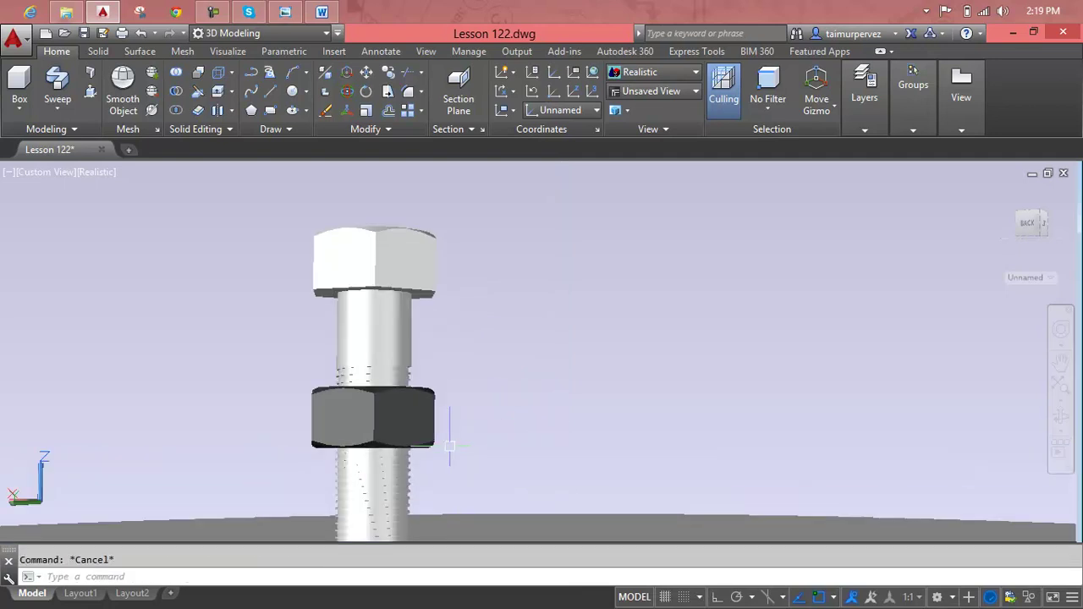
left_click_drag(465, 471, 688, 411)
key("Escape")
scroll(541, 499, "up", 2)
left_click(565, 485)
scroll(565, 349, "down", 1)
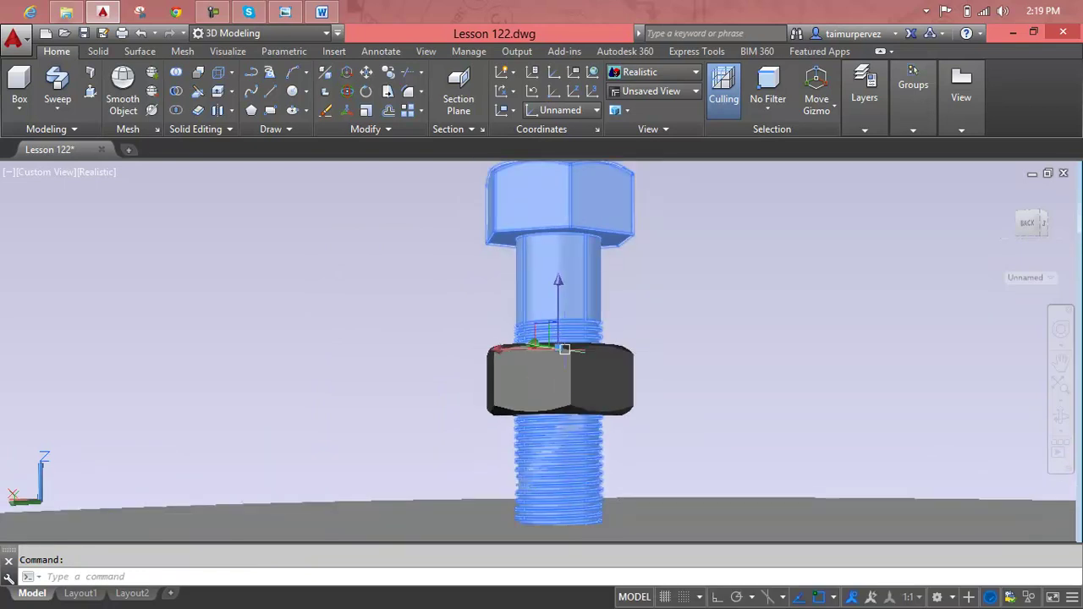
left_click(561, 284)
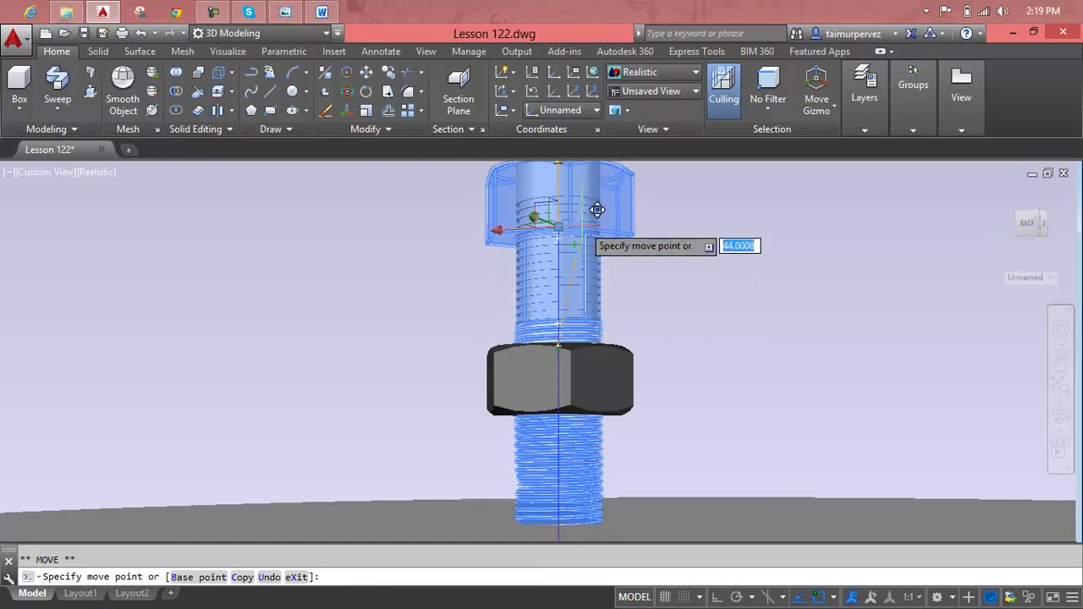
Drop the bolt at a higher position along Z and exit the move.
left_click(580, 232)
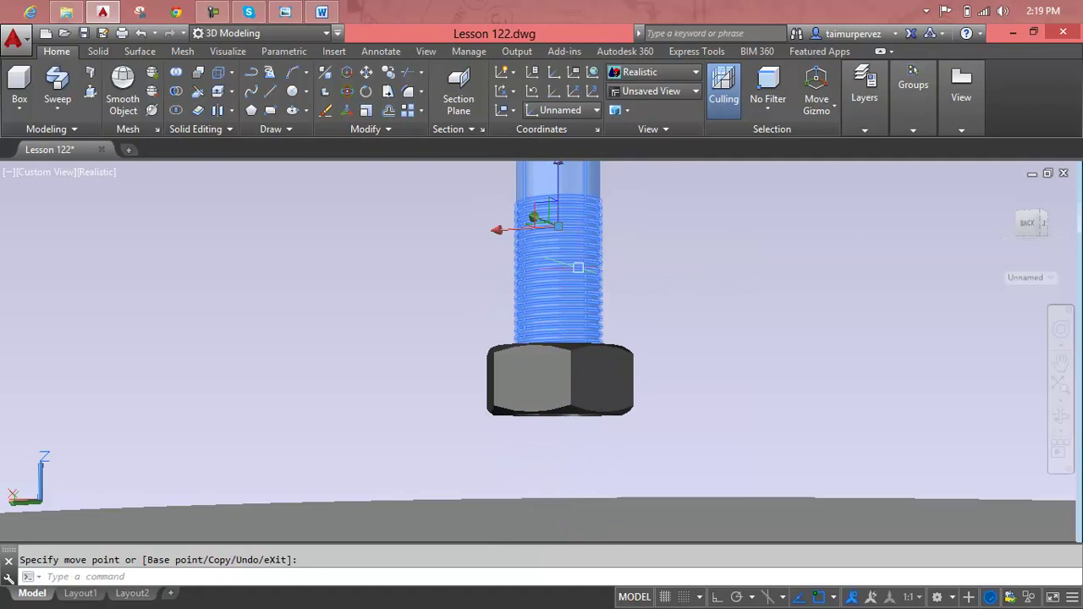
scroll(578, 268, "down", 2)
scroll(578, 268, "down", 2)
key("Escape")
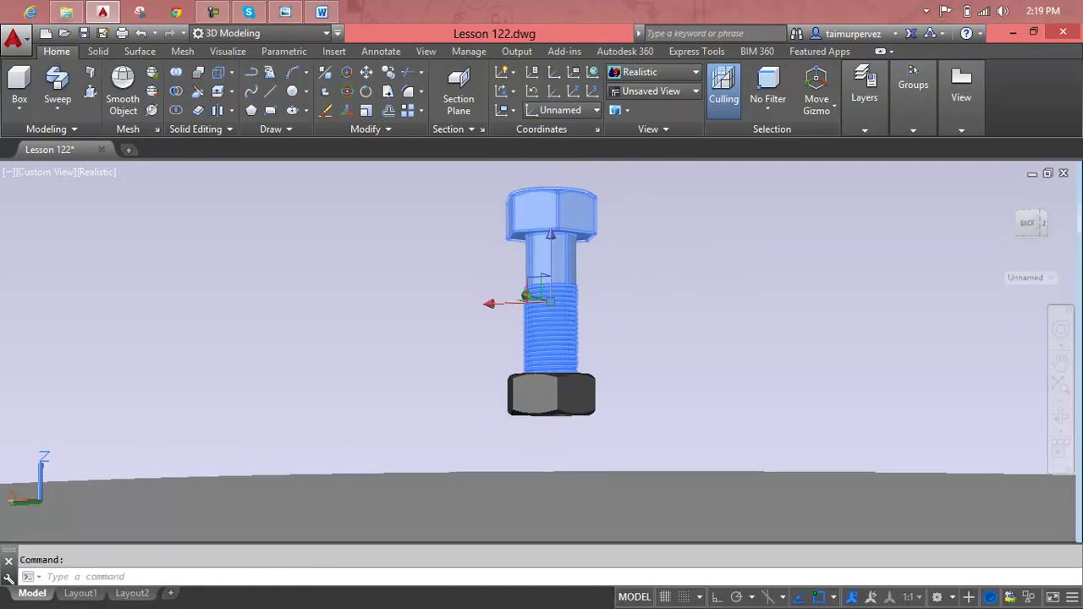
Reselect the hex nut, then the bolt, adjusting each vertically with the gizmo.
left_click(572, 398)
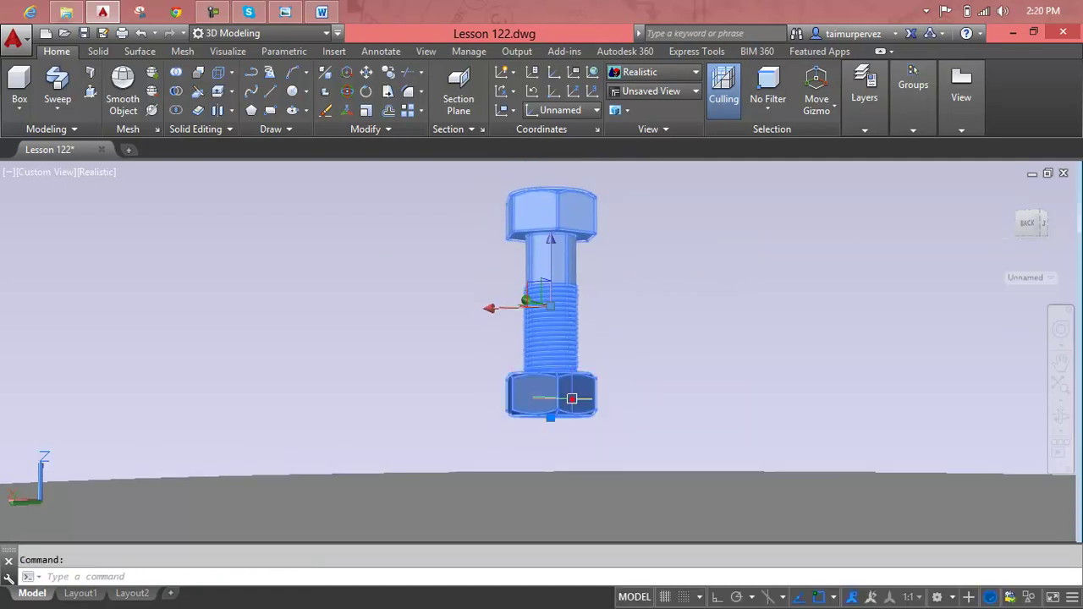
left_click(549, 245)
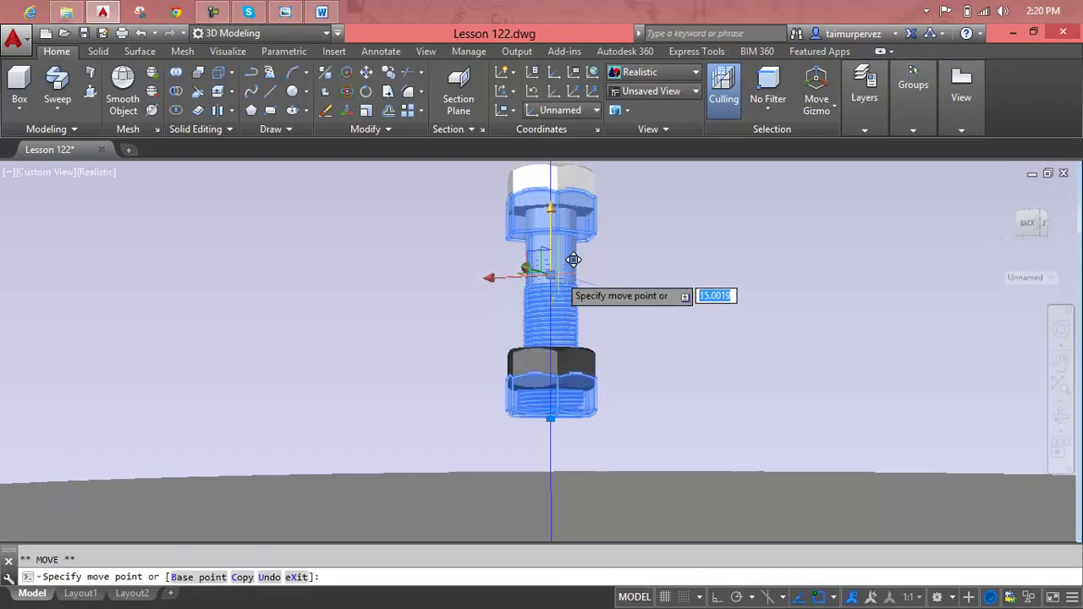
key("Escape")
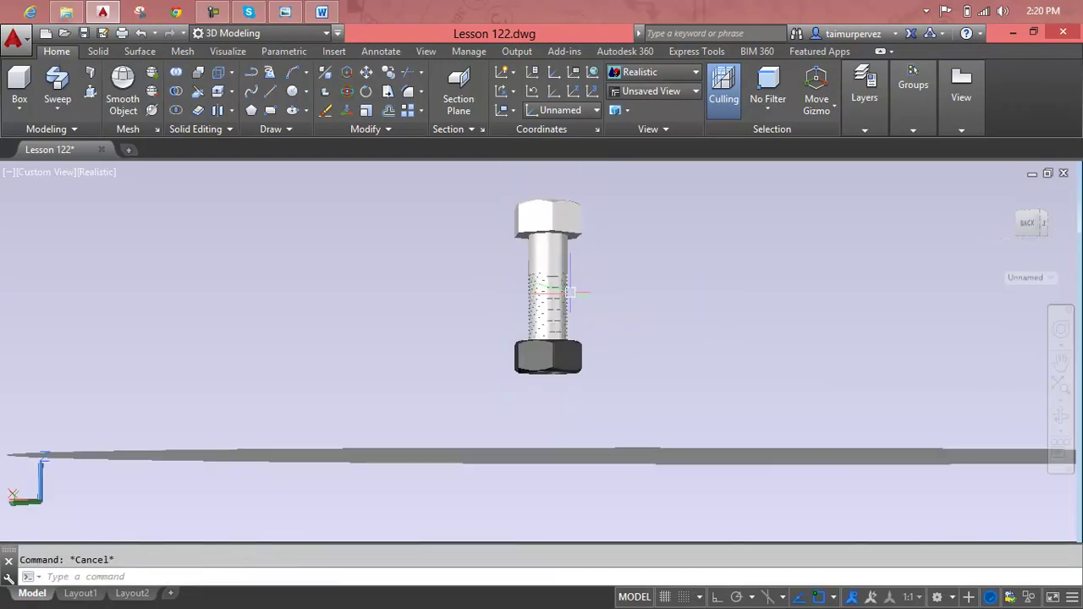
left_click(556, 271)
left_click(550, 239)
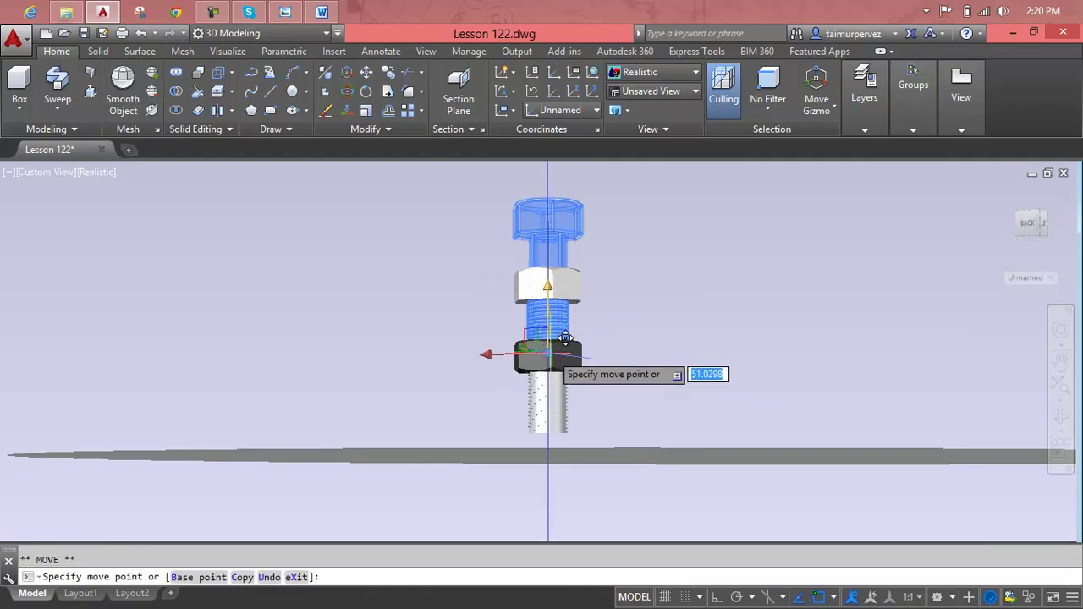
key("Escape")
key("Escape")
Orbit the view to look down on the bolt from above.
scroll(550, 355, "up", 3)
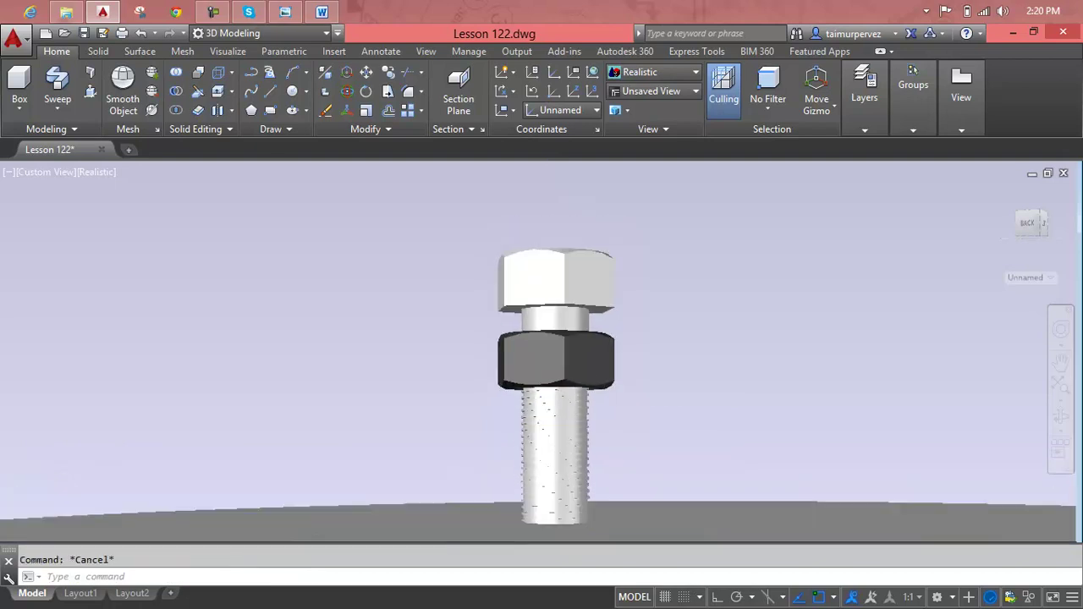
scroll(693, 447, "down", 1)
mouse_move(676, 454)
middle_mouse_down("shift")
mouse_move(690, 495)
mouse_move(683, 599)
middle_mouse_up("shift")
scroll(694, 513, "down", 3)
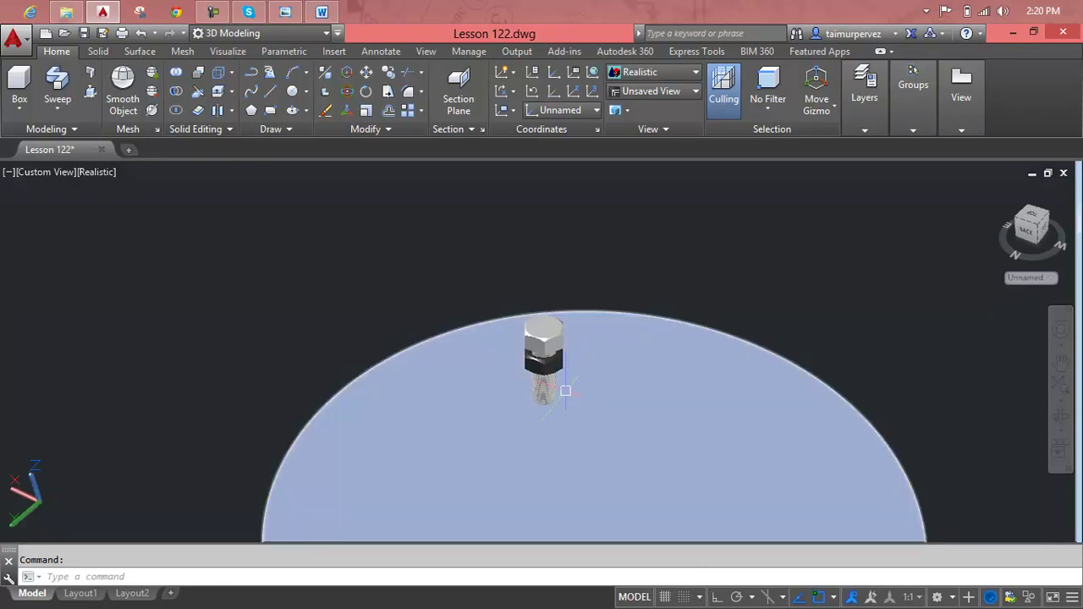
Move the hex nut lower along the bolt axis.
scroll(546, 385, "up", 2)
left_click(557, 373)
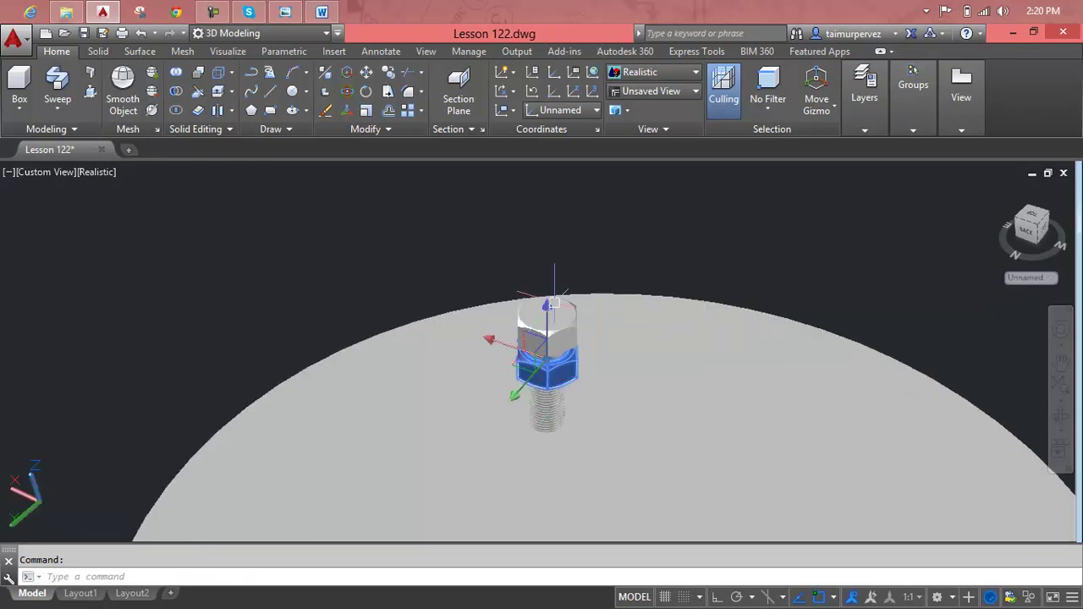
left_click(550, 298)
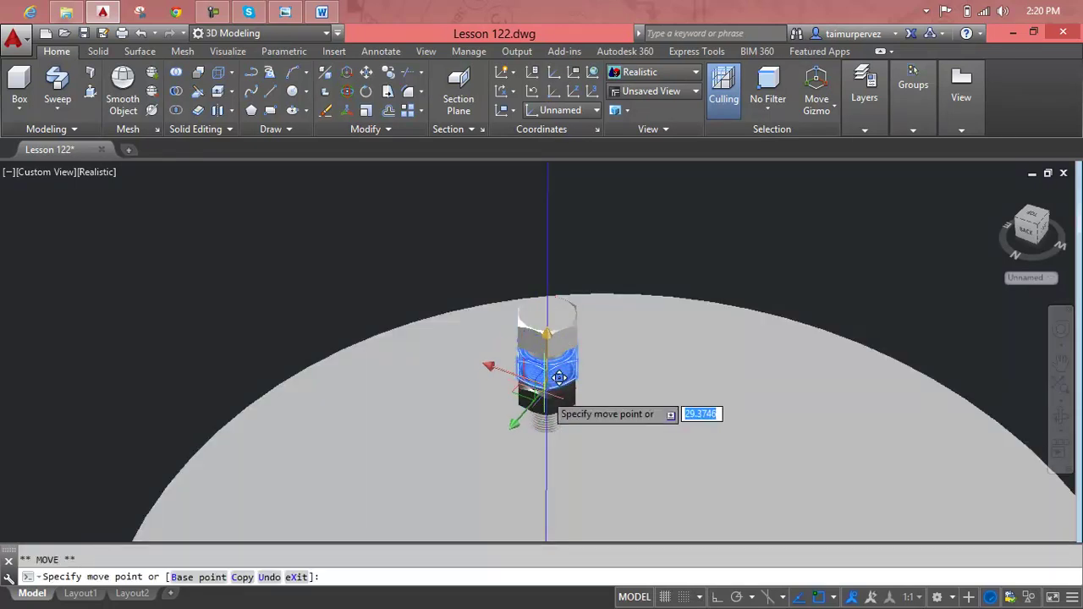
left_click(551, 391)
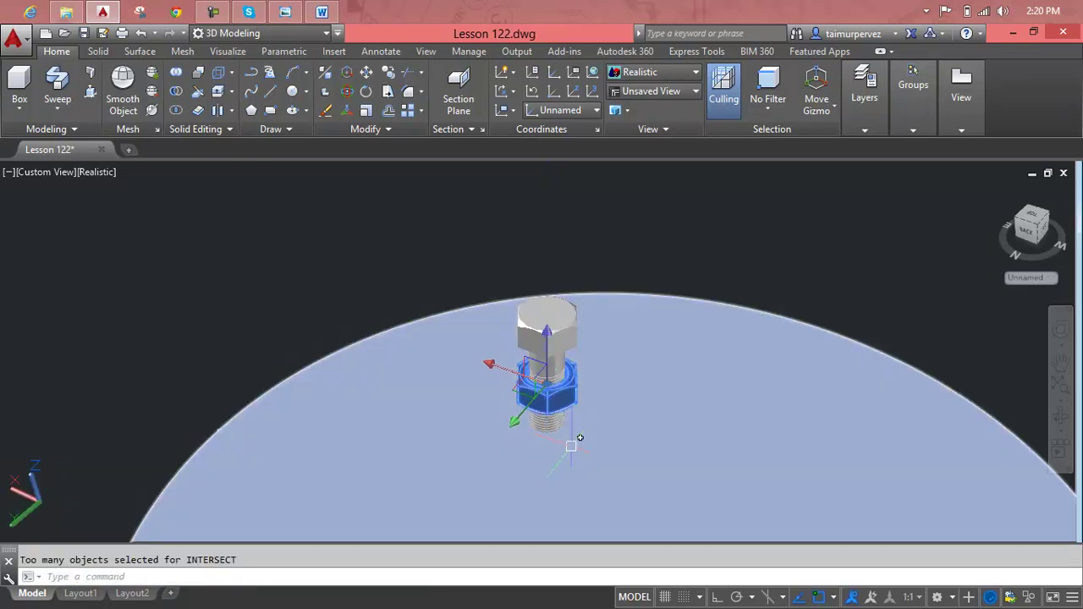
key("Escape")
Try resizing the base plate with its grips, cancel, and re-centre the bolt in view.
scroll(577, 357, "down", 1)
scroll(577, 357, "down", 1)
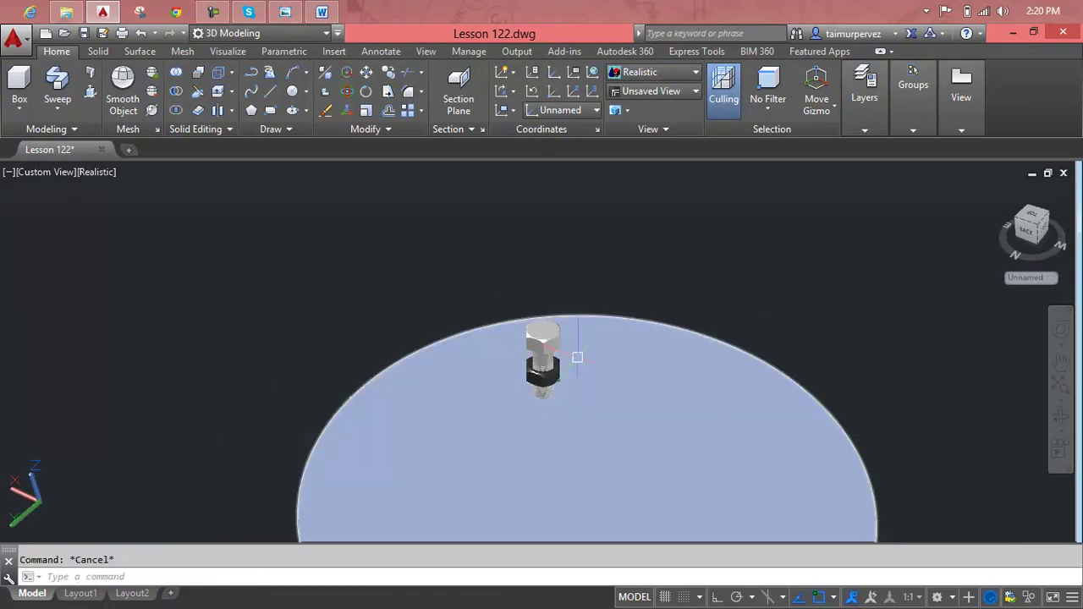
left_click(578, 458)
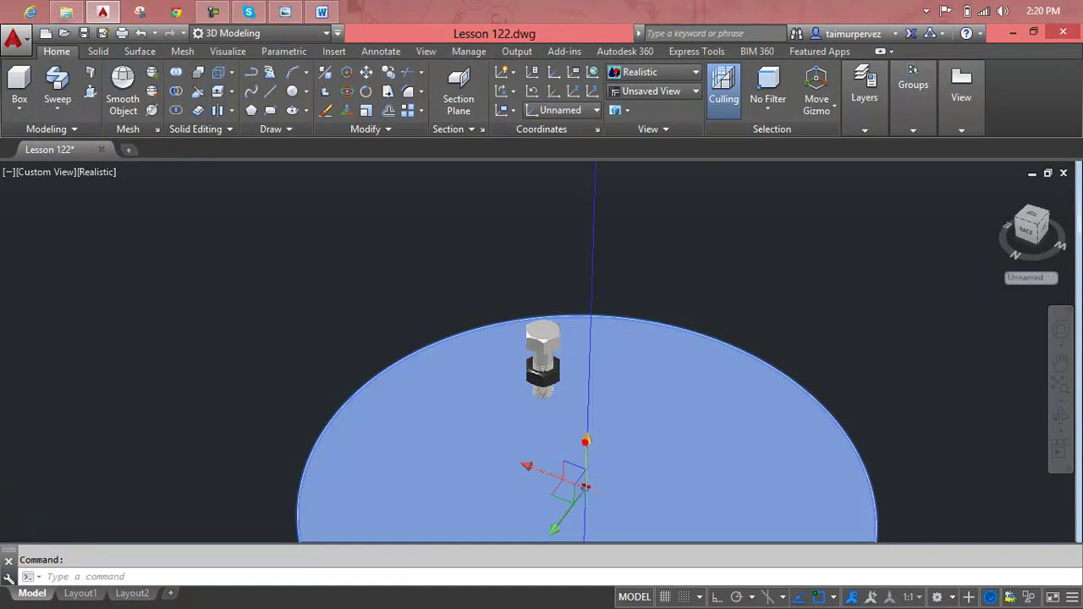
left_click(585, 447)
key("Escape")
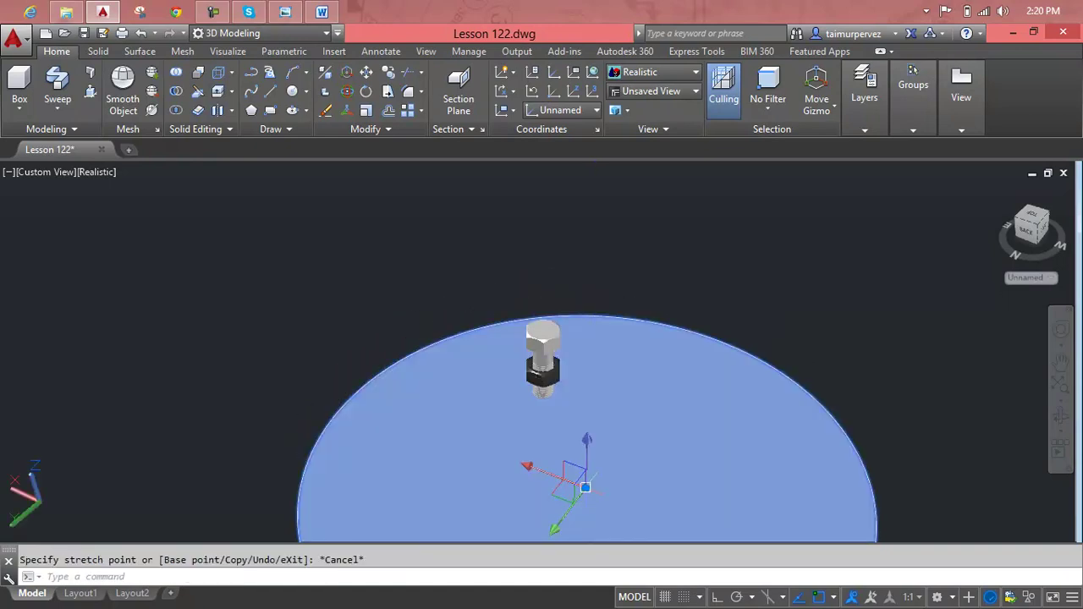
left_click(570, 504)
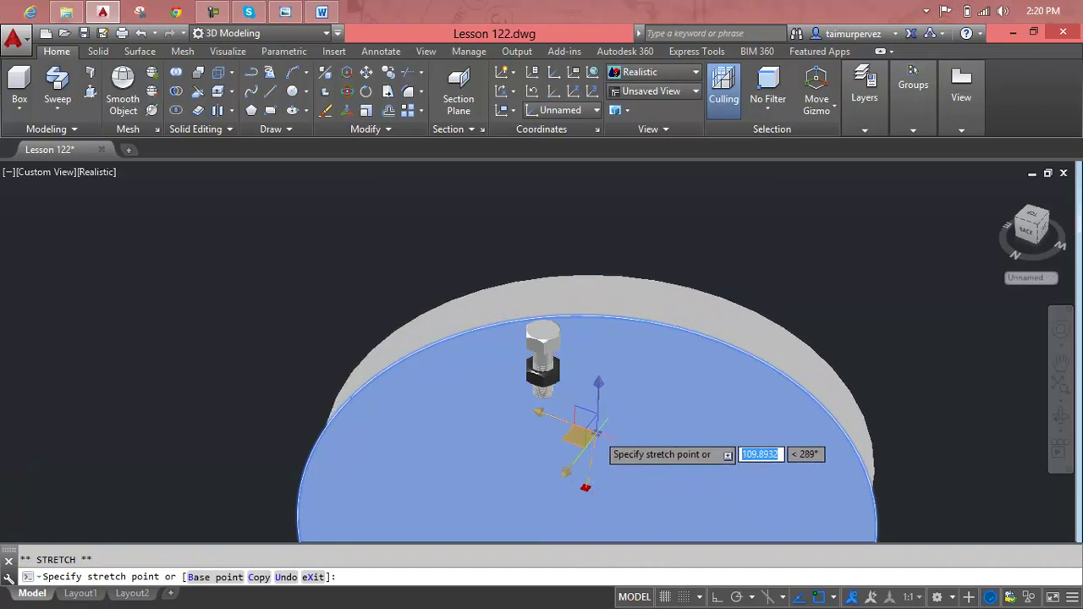
key("Escape")
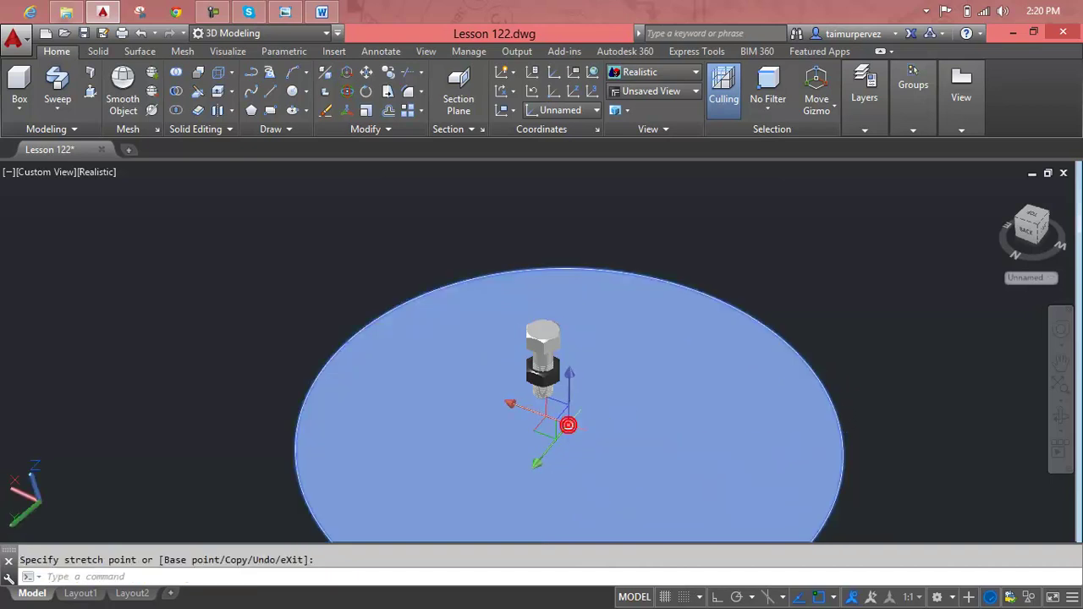
key("Escape")
scroll(589, 434, "up", 1)
scroll(589, 434, "up", 3)
middle_click_drag(589, 434, 592, 358)
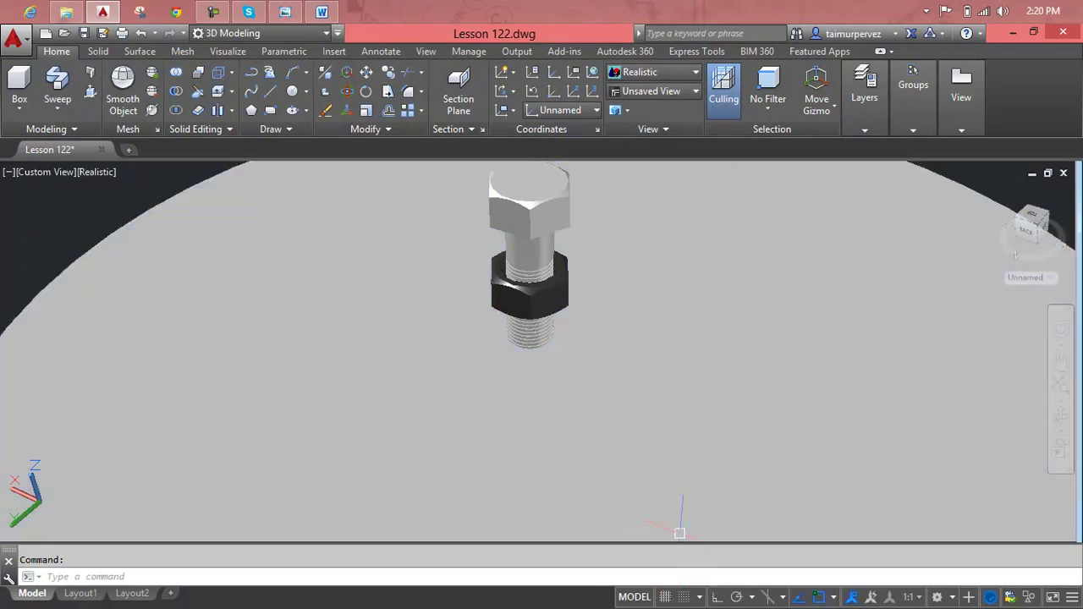
Shift the base plate along X, then along Y, to sit under the bolt.
left_click(679, 533)
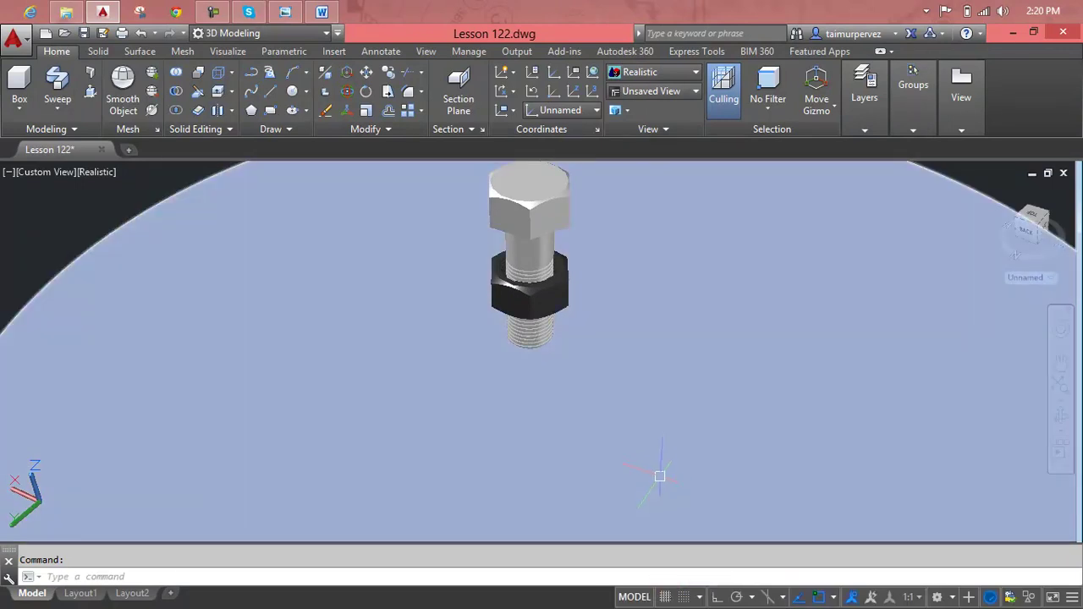
scroll(646, 465, "down", 2)
key("space")
key("space")
key("space")
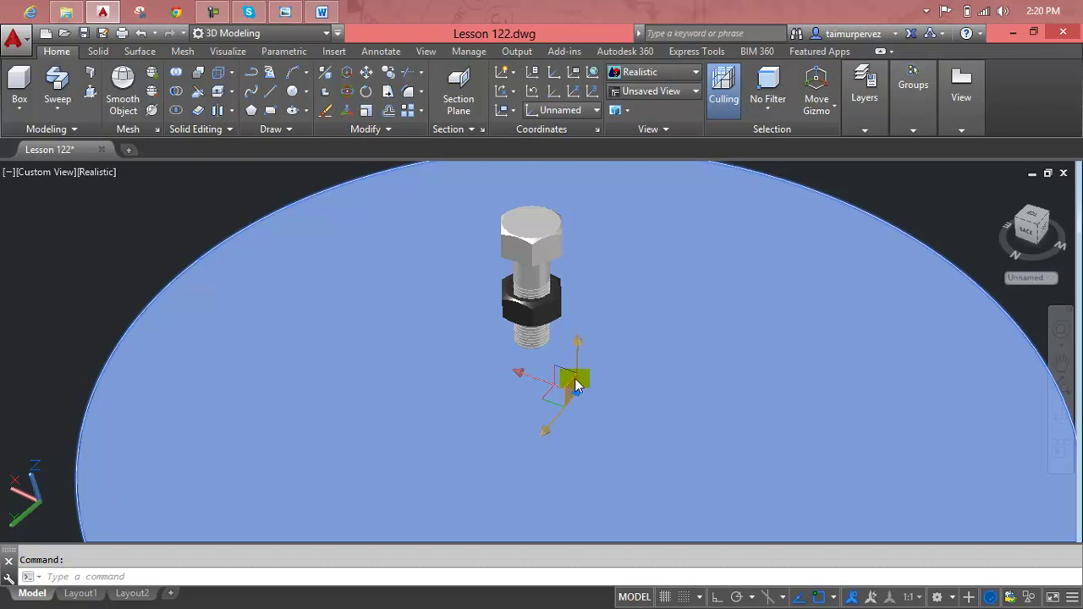
left_click(555, 385)
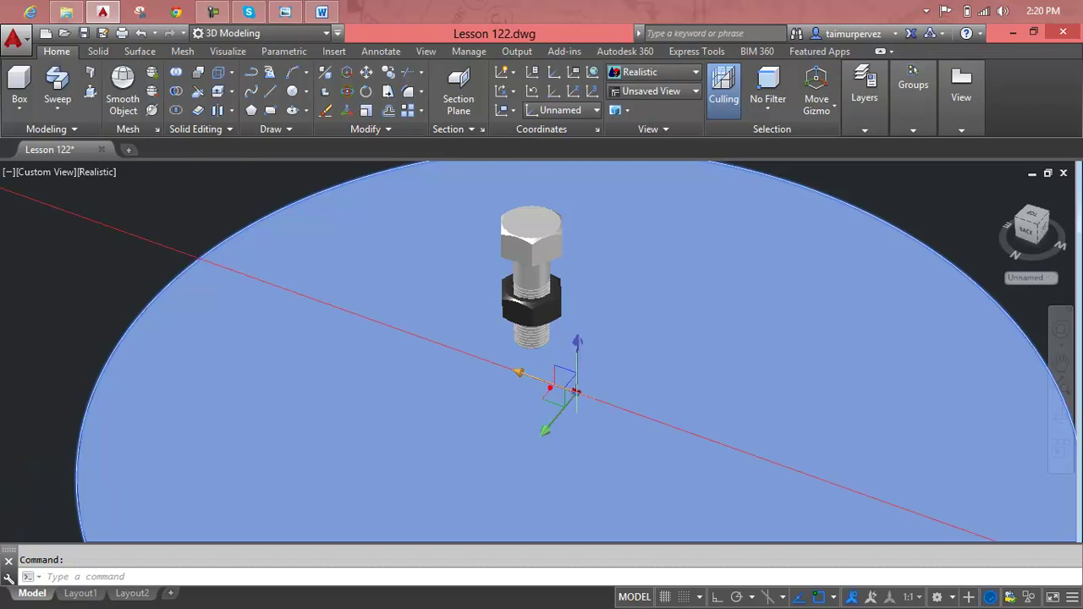
left_click(558, 373)
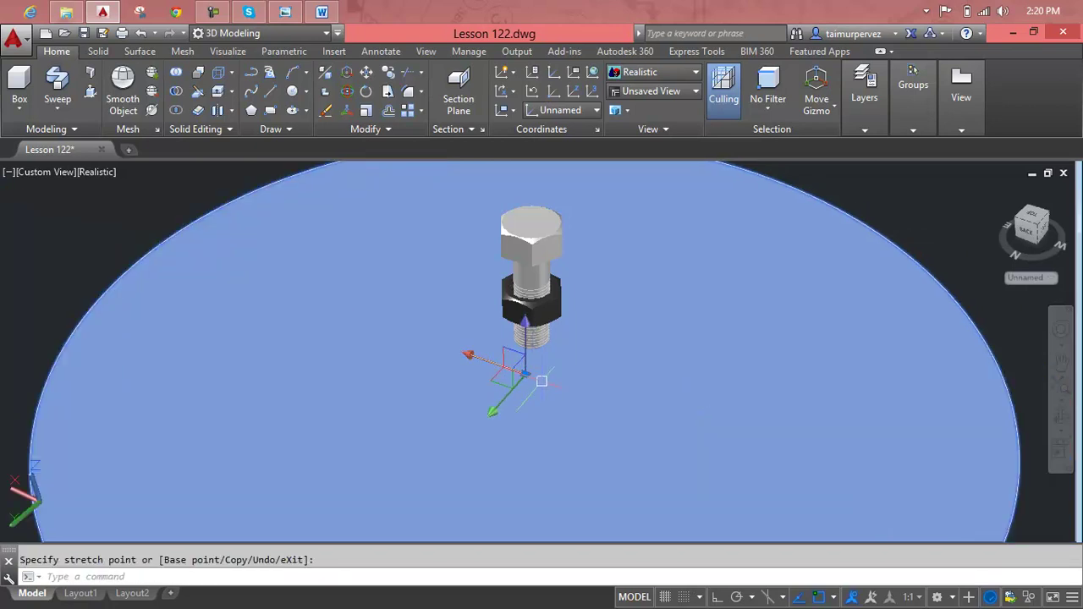
left_click(502, 401)
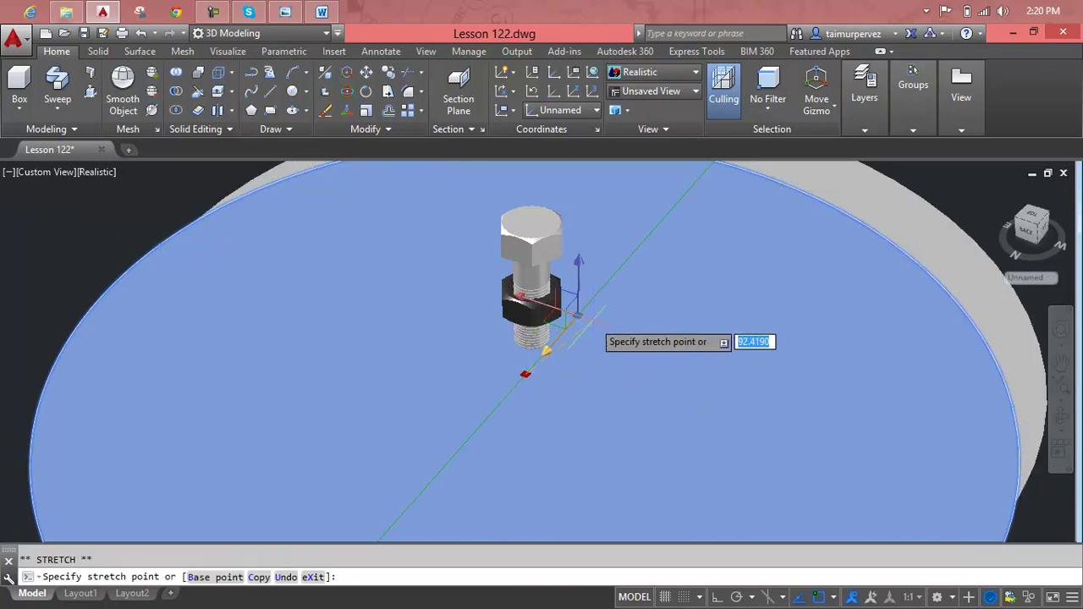
left_click(618, 292)
Cancel the leftover stretch and tilt the view to show the bolt head's top.
scroll(625, 315, "up", 3)
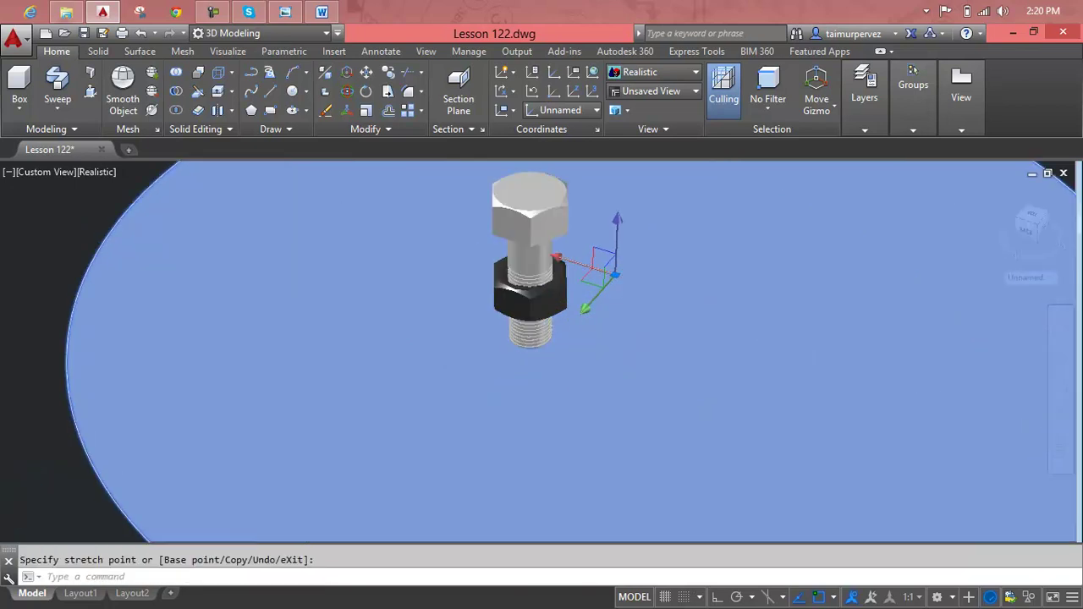
scroll(623, 310, "up", 2)
middle_click_drag(623, 310, 522, 406)
key("Escape")
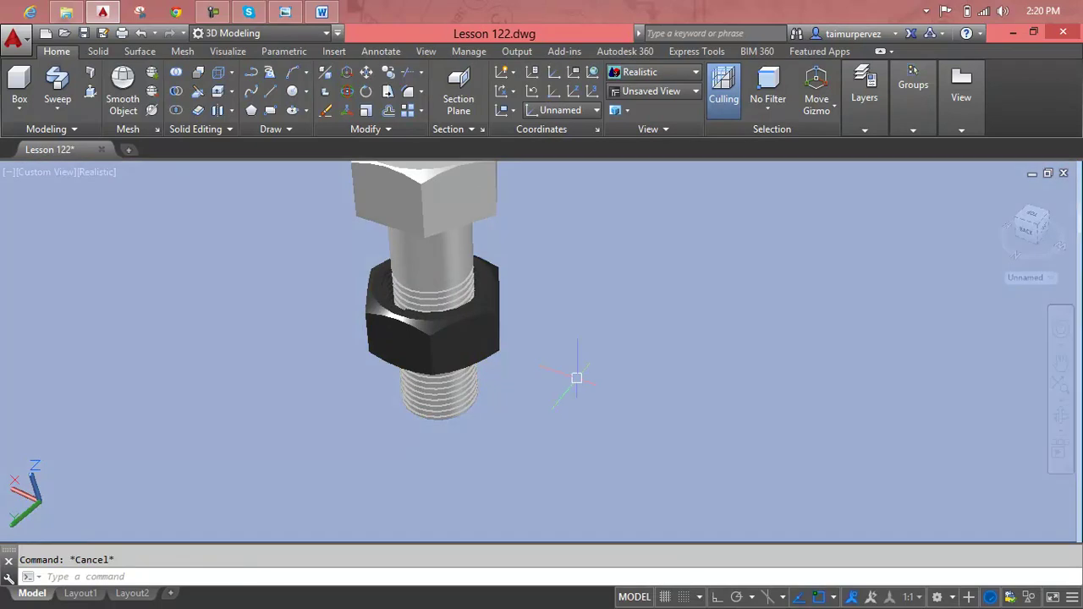
scroll(576, 380, "down", 2)
middle_click_drag(576, 381, 571, 390, "shift")
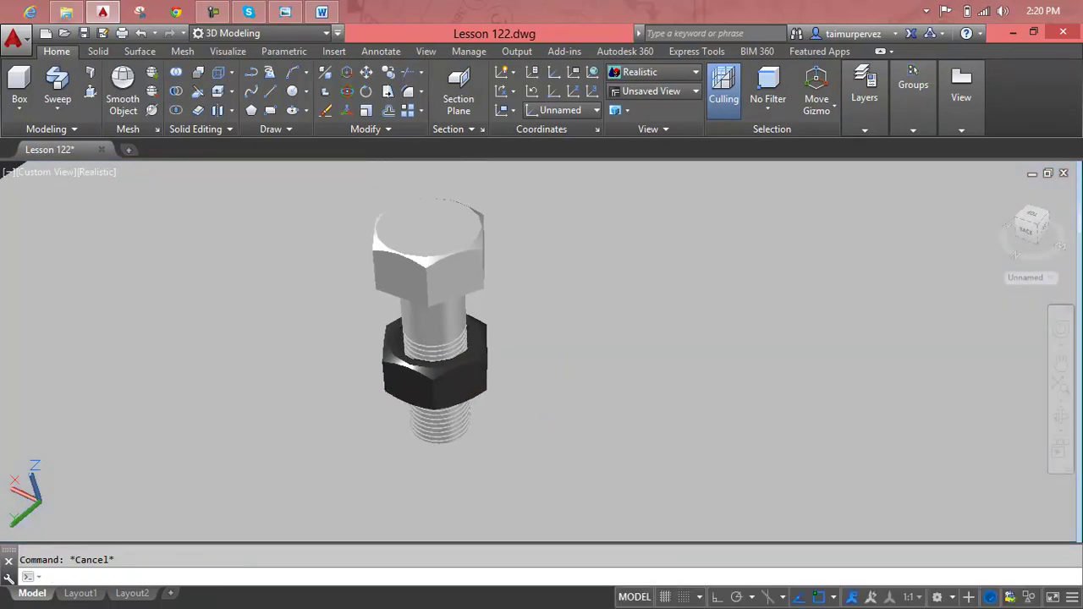
Open the Materials Browser and apply the Black material to the base plate.
type("MAR")
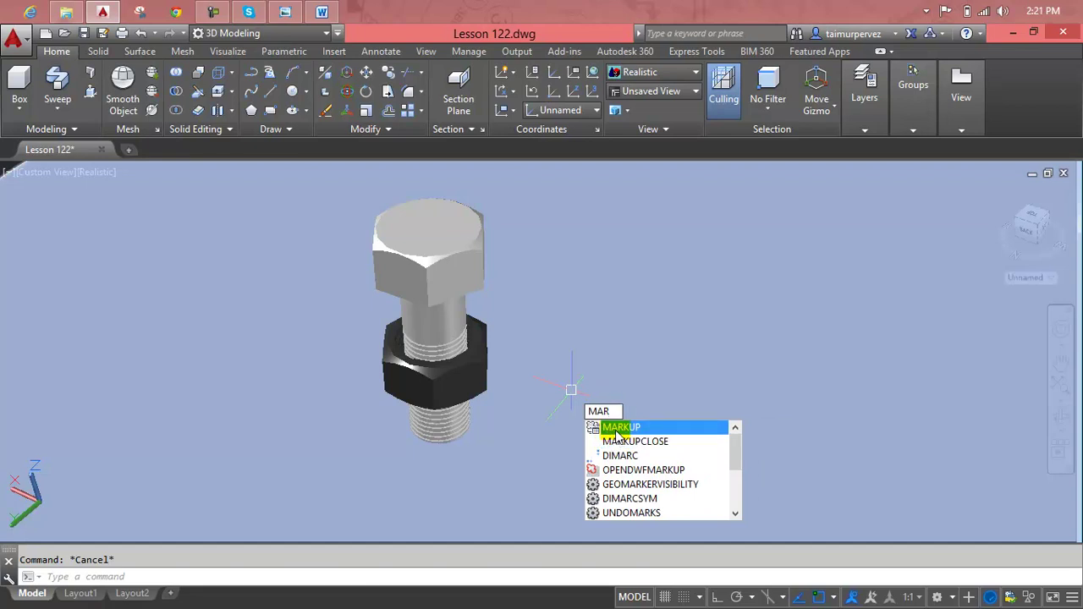
key("BackSpace")
left_click(617, 440)
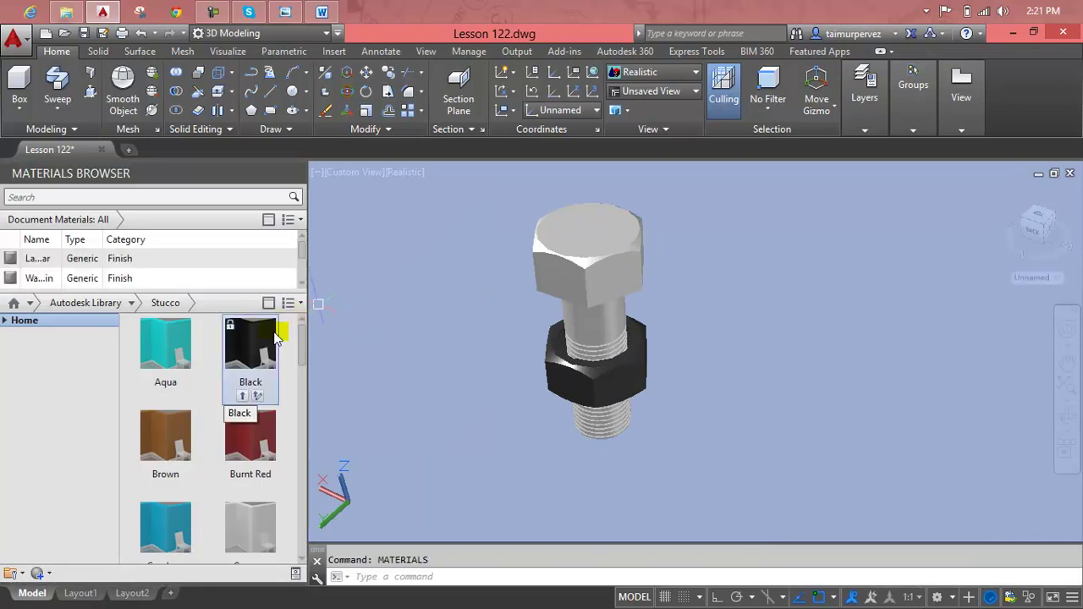
left_click_drag(201, 361, 451, 433)
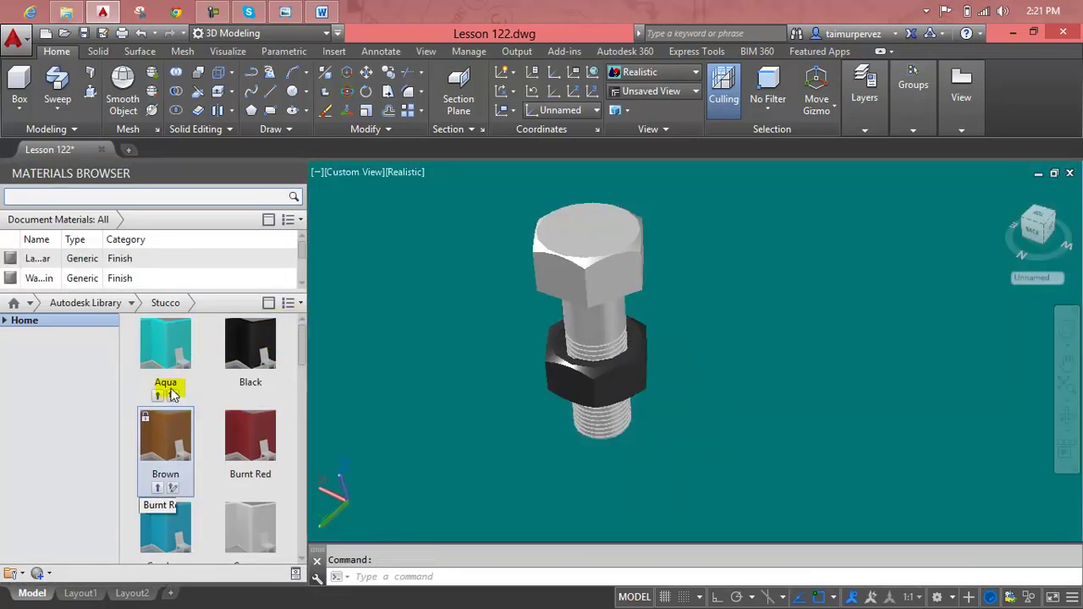
left_click_drag(250, 347, 408, 396)
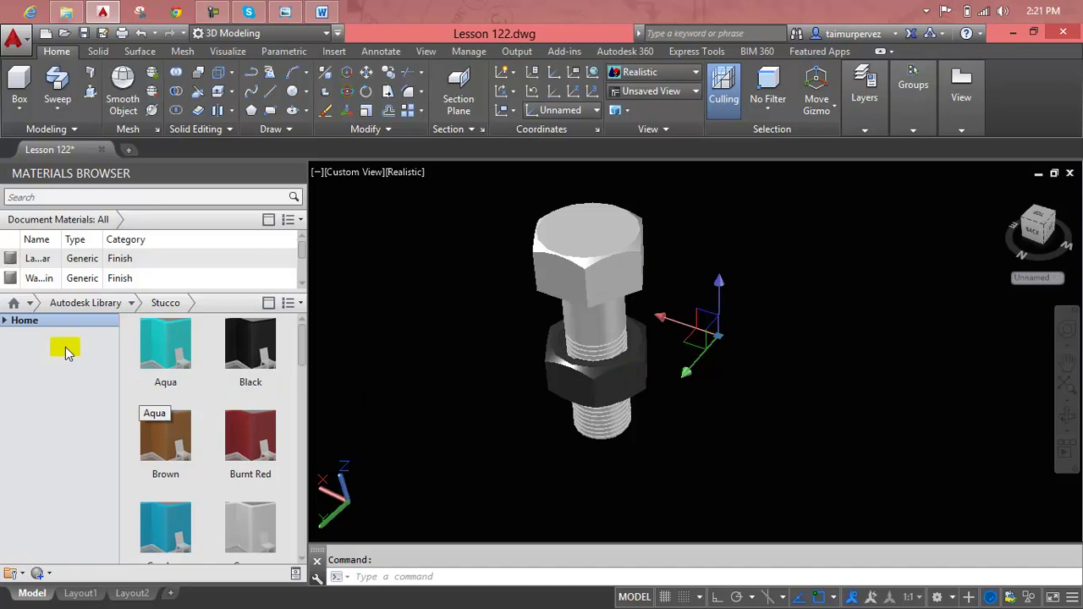
Apply Autodesk Library's Metal > Aluminum 'Aluminum - Flat' material to the bolt.
left_click(4, 321)
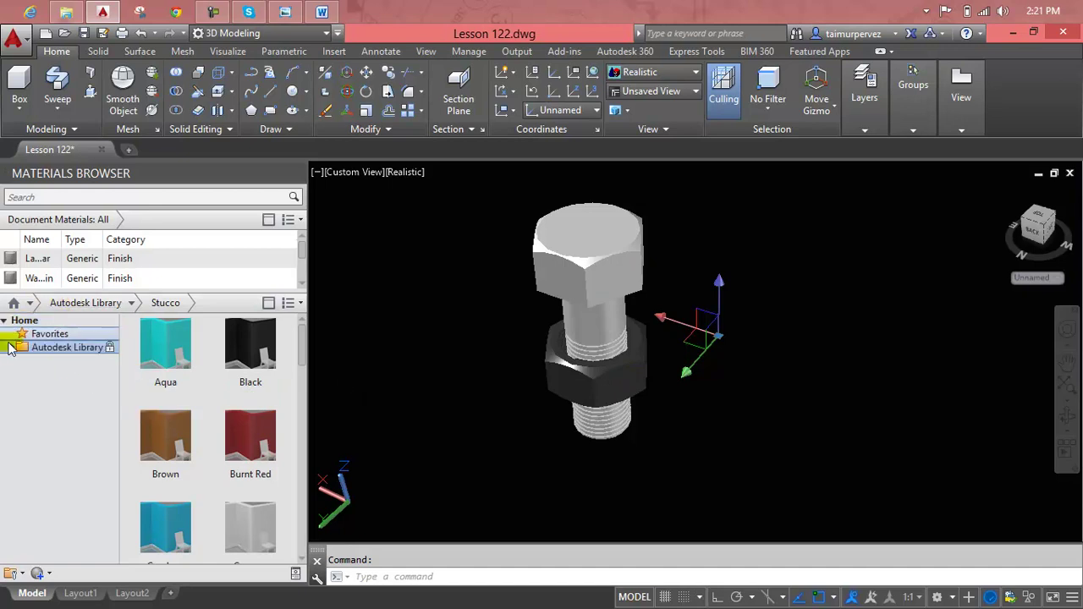
left_click(11, 347)
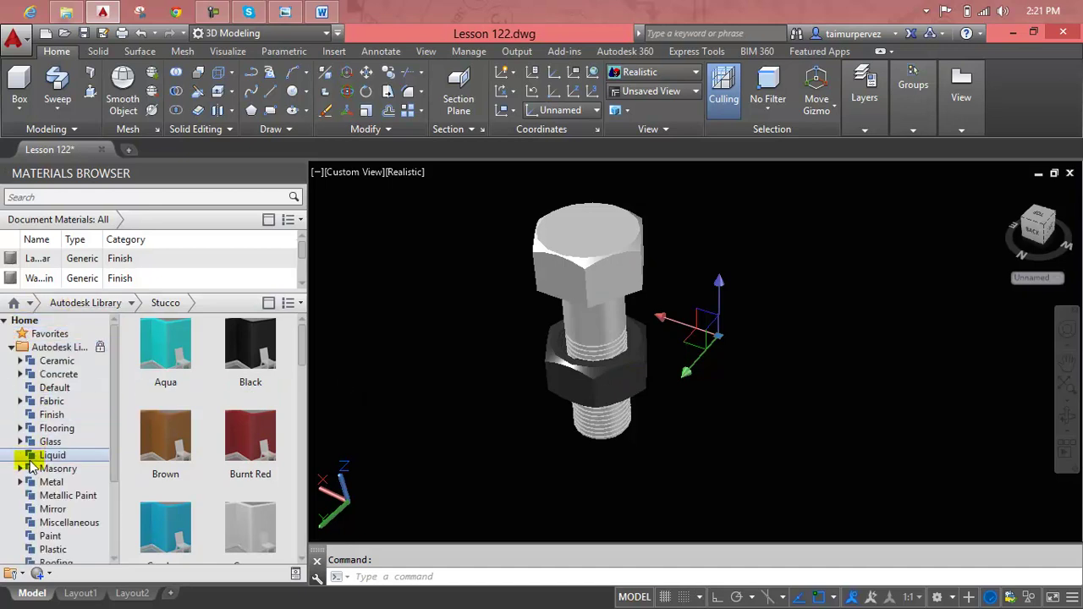
left_click(19, 482)
left_click(38, 496)
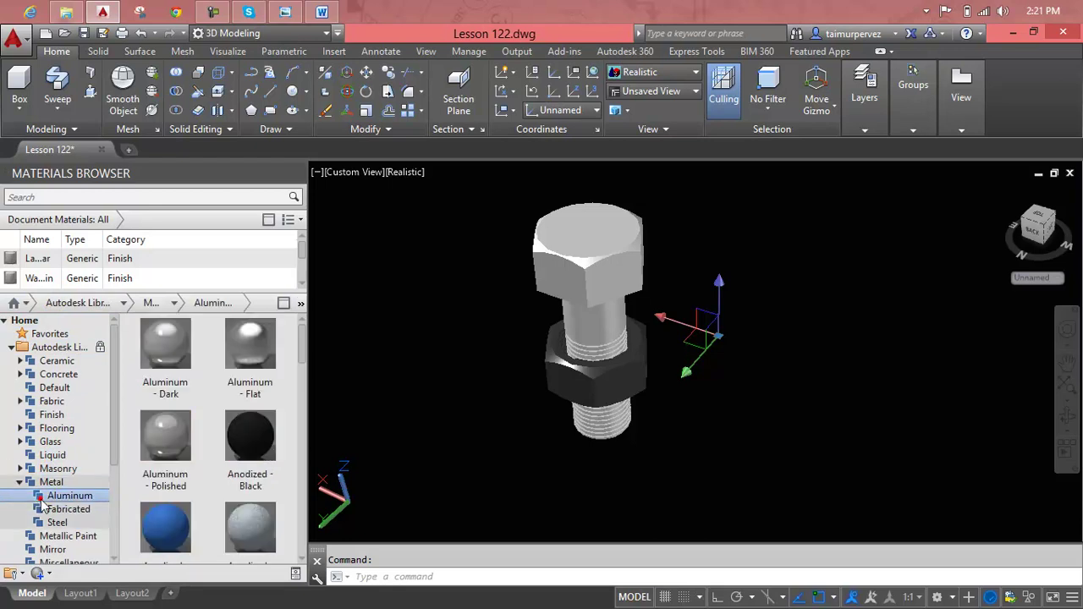
mouse_move(266, 356)
left_mouse_down()
mouse_move(612, 359)
mouse_move(754, 380)
left_mouse_up()
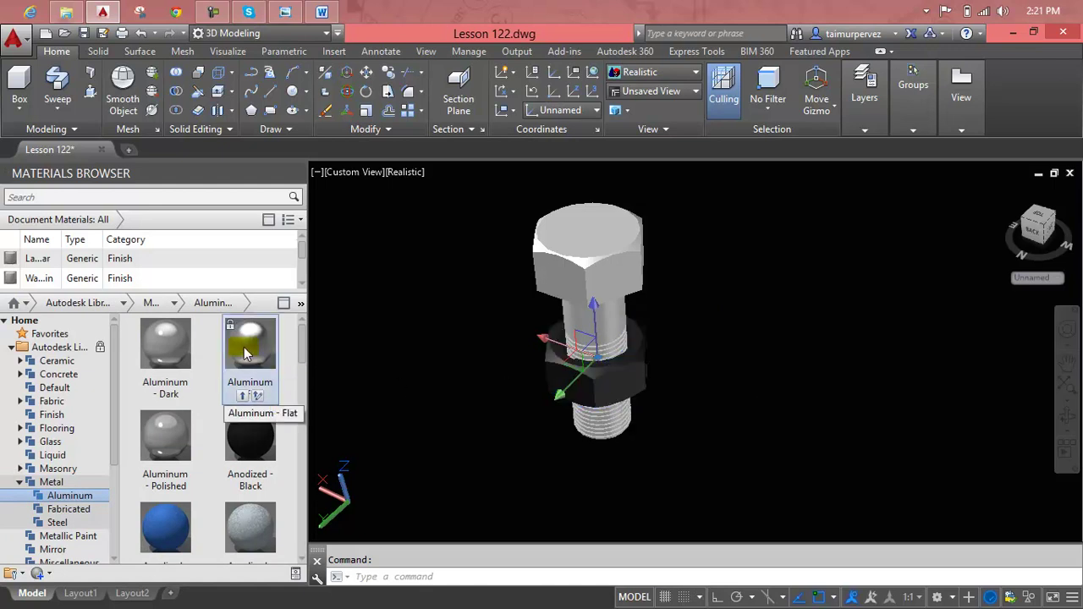
mouse_move(254, 359)
left_mouse_down()
mouse_move(583, 292)
mouse_move(687, 321)
left_mouse_up()
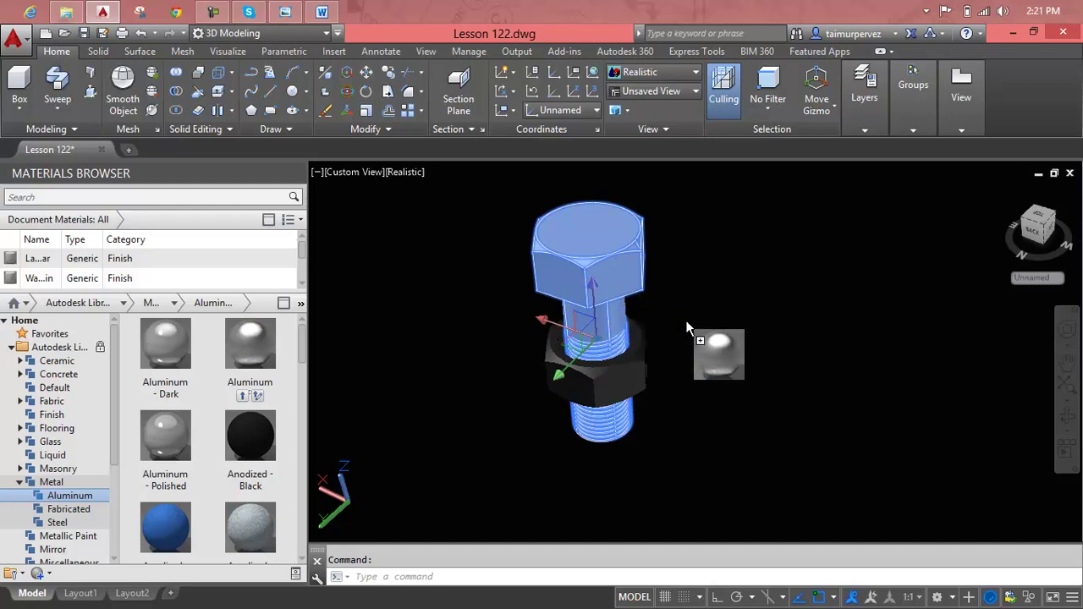
left_click_drag(686, 320, 681, 312)
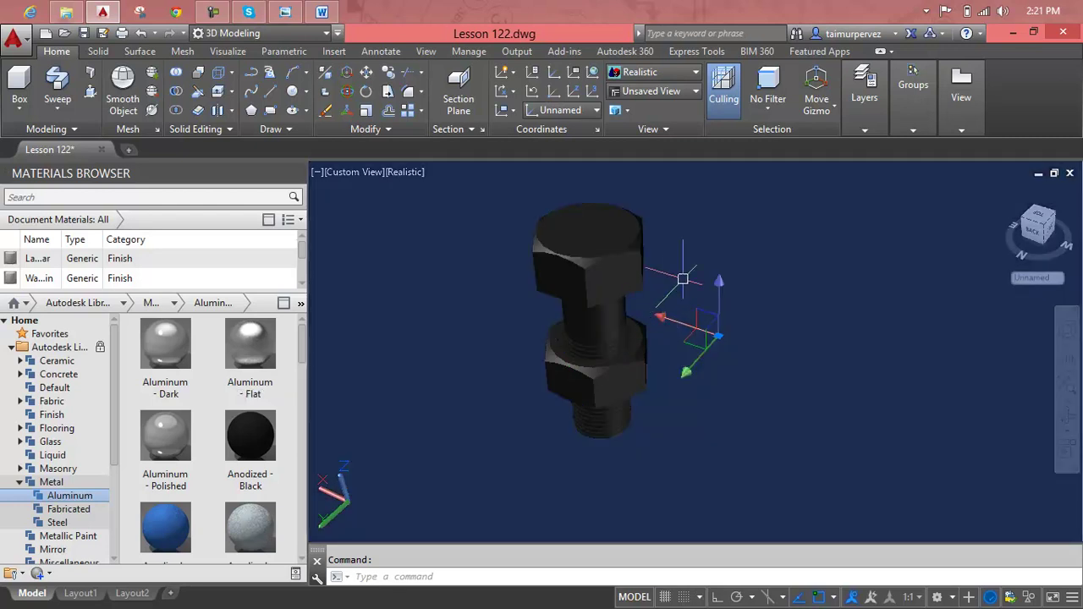
Clear the selection, orbit slightly around the bolt, and begin typing the RENDER command.
key("Escape")
mouse_move(697, 268)
middle_mouse_down("shift")
mouse_move(666, 292)
mouse_move(628, 251)
middle_mouse_up("shift")
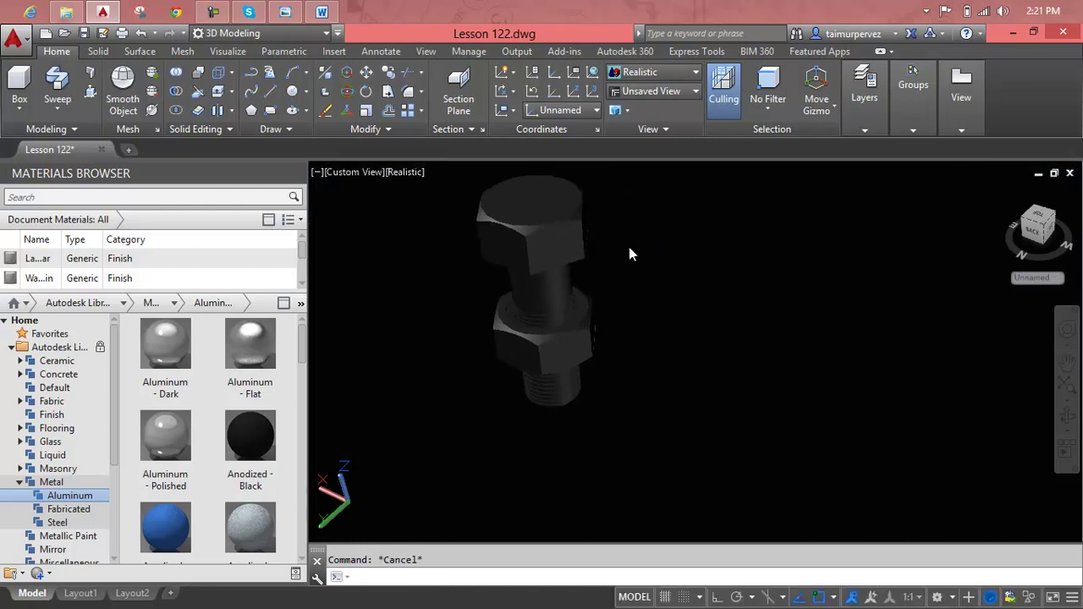
type("re")
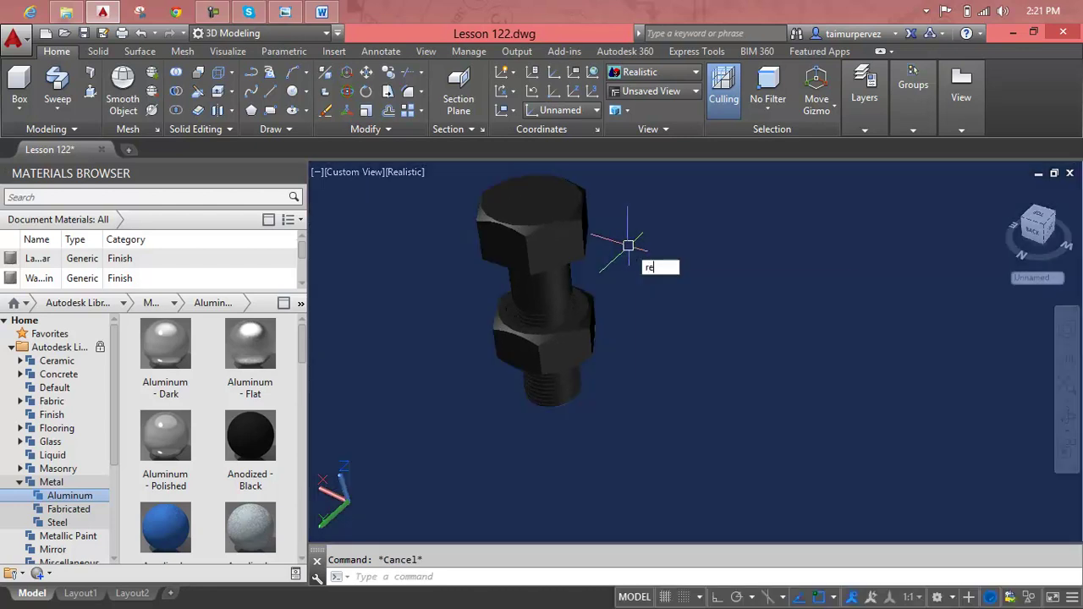
type("nde")
key("Return")
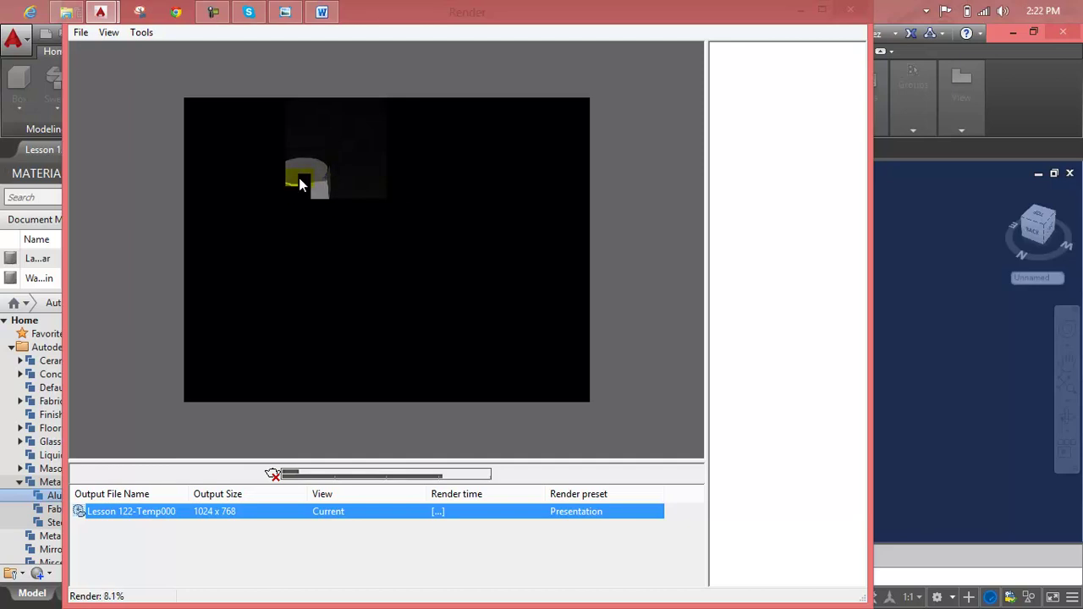
scroll(292, 176, "up", 1)
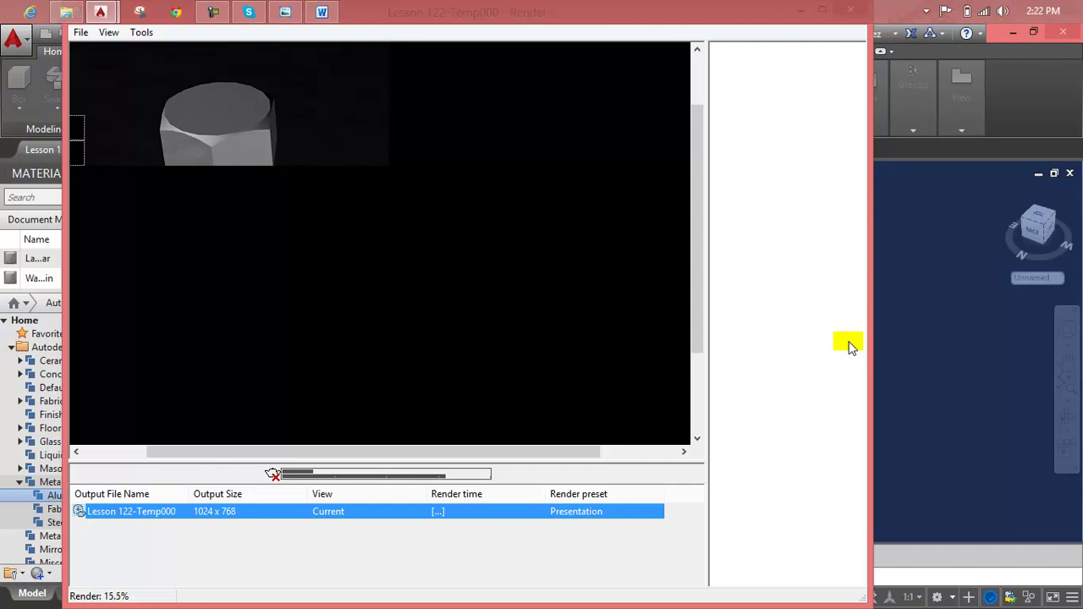
left_click(81, 32)
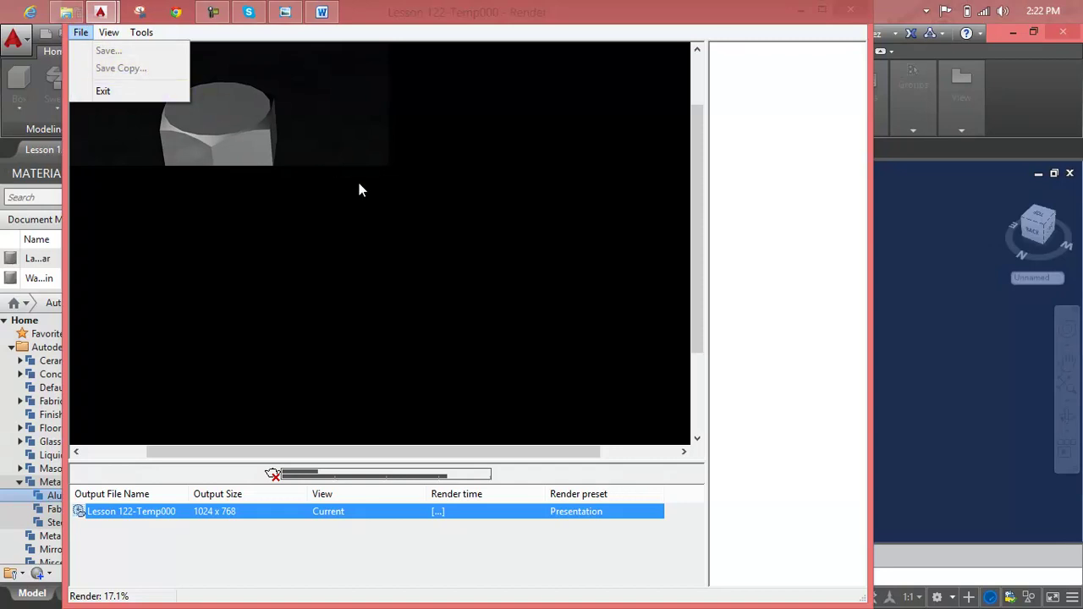
left_click(478, 248)
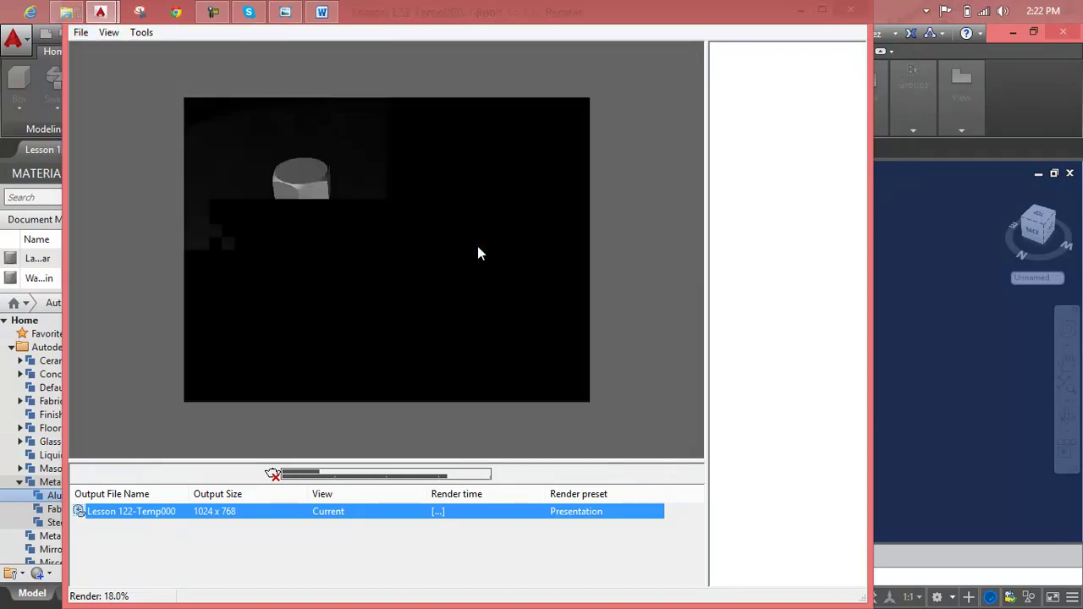
key("Escape")
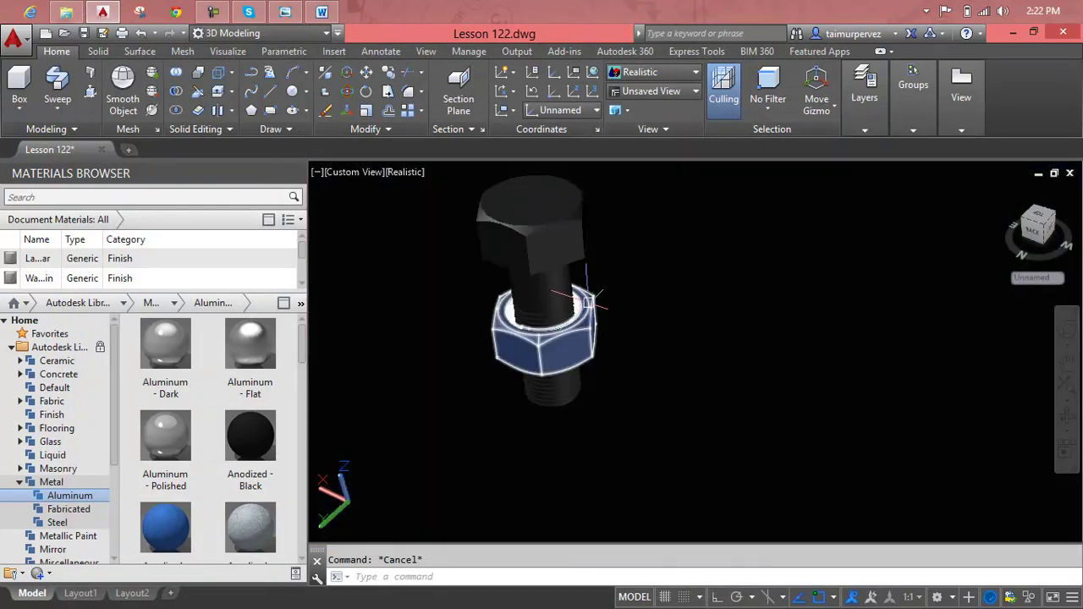
mouse_move(507, 304)
middle_mouse_down("shift")
mouse_move(587, 302)
mouse_move(551, 318)
mouse_move(592, 277)
mouse_move(508, 201)
mouse_move(483, 270)
mouse_move(547, 314)
middle_mouse_up("shift")
scroll(554, 307, "up", 2)
scroll(487, 273, "up", 4)
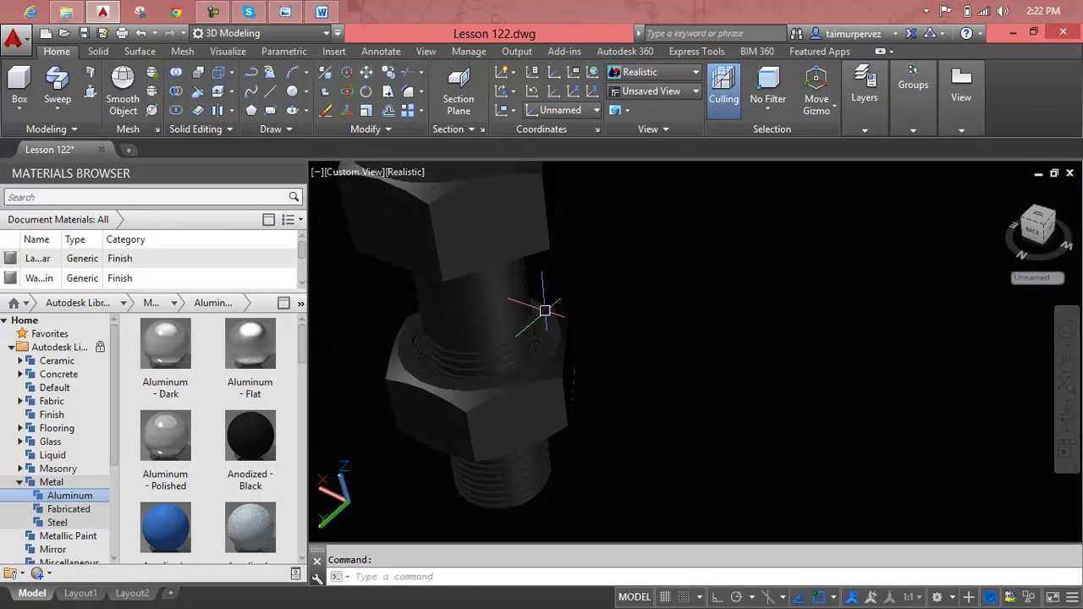